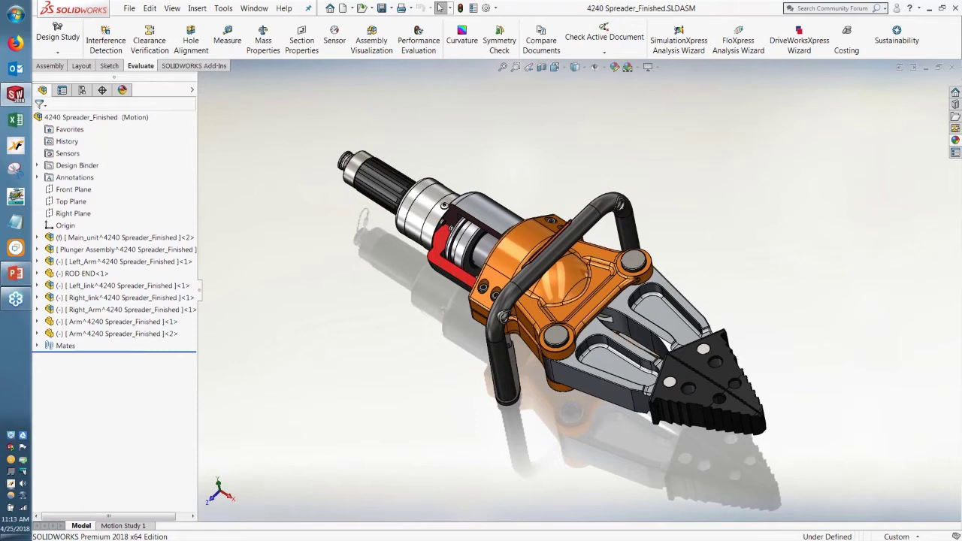
Open the orange yoke half part from the spreader assembly and load the SOLIDWORKS Simulation add-in with its tools.
click(513, 243)
click(540, 184)
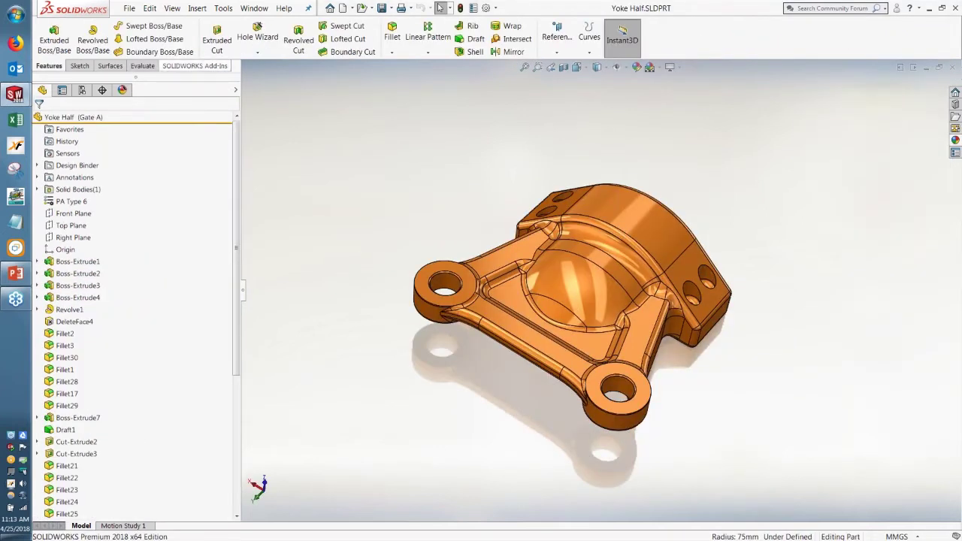
click(194, 65)
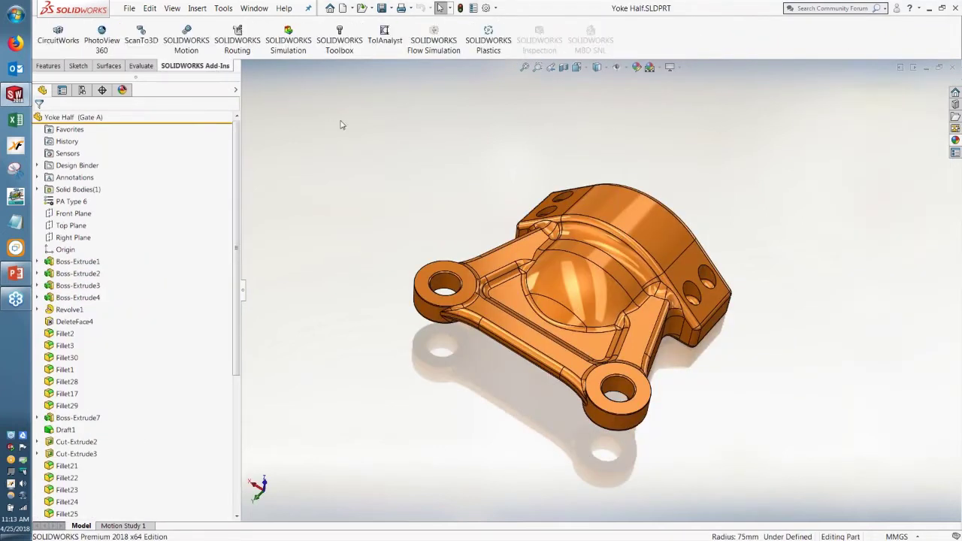
click(299, 54)
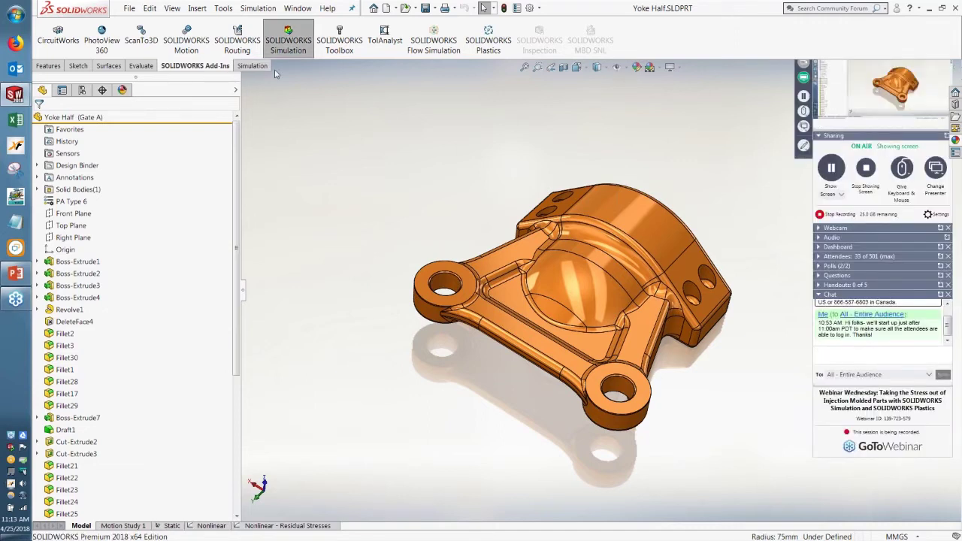
click(251, 66)
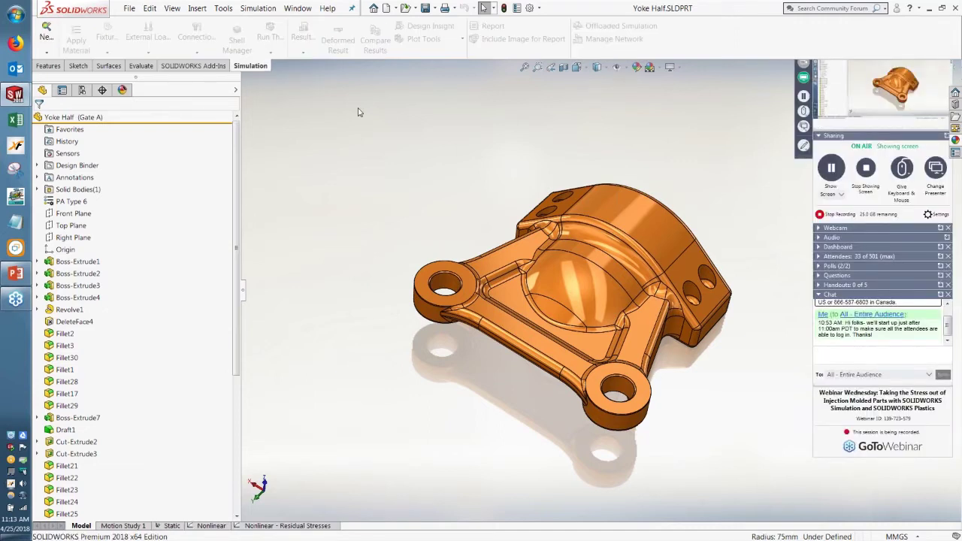
Create a new static simulation study named "Baseline design - static".
click(44, 38)
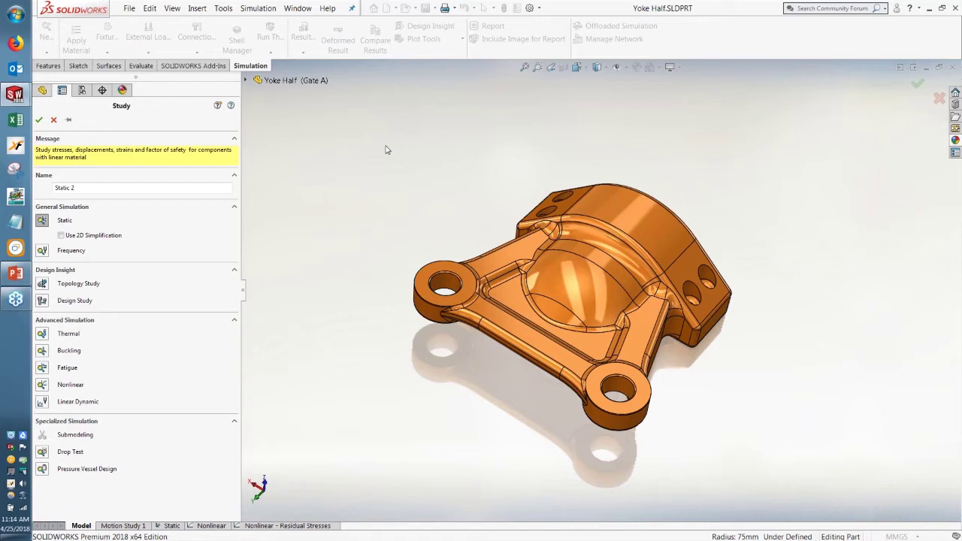
triple_click(88, 187)
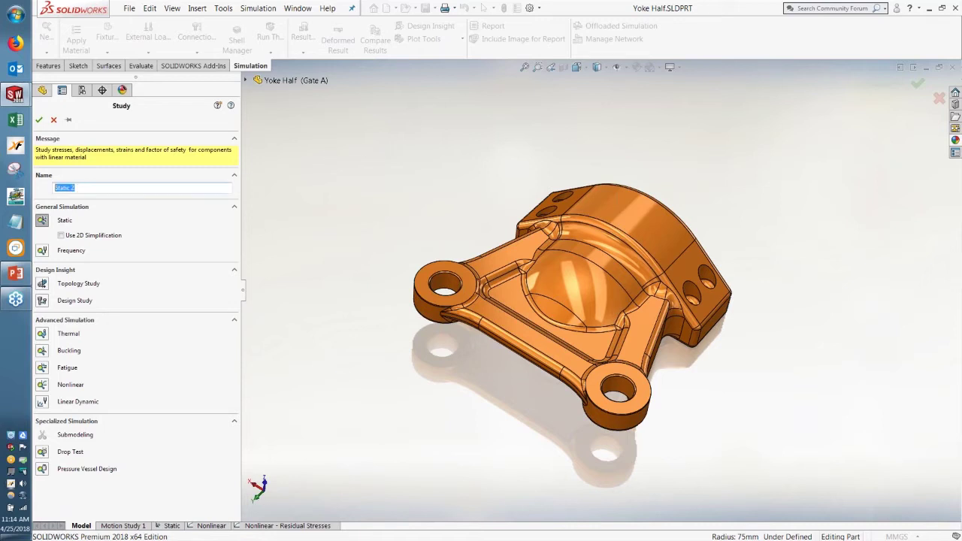
text(Baseline design - static)
click(39, 120)
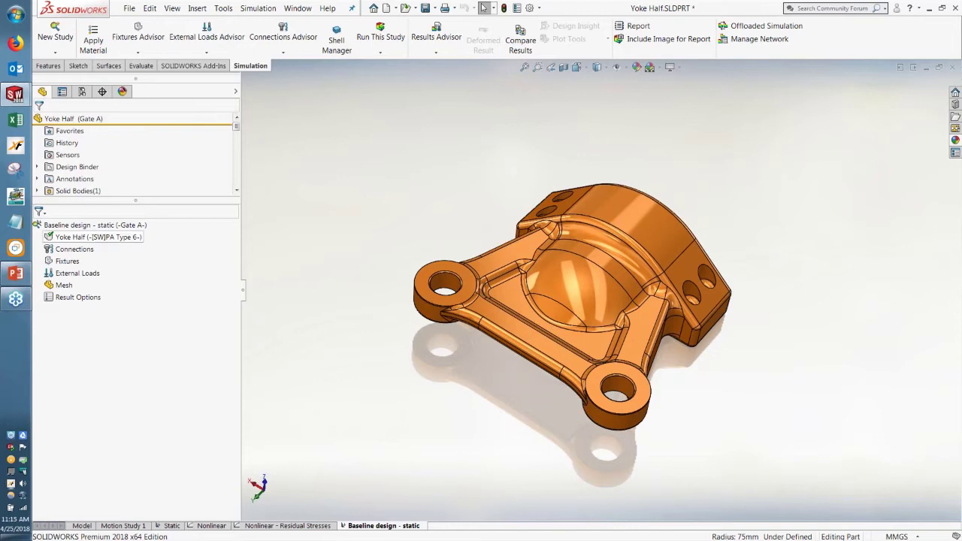
Inspect the material properties assigned to the yoke half in the new study.
right_click(115, 240)
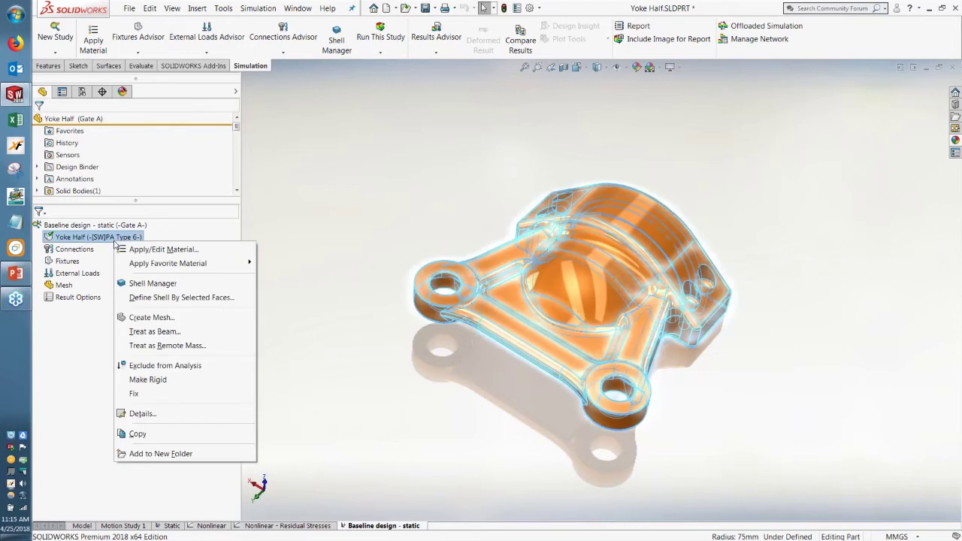
click(174, 251)
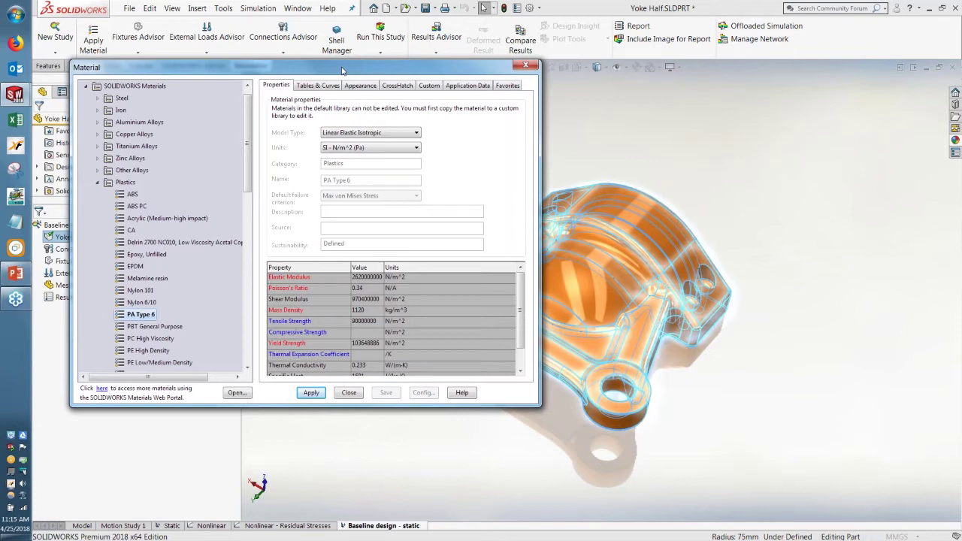
click(526, 66)
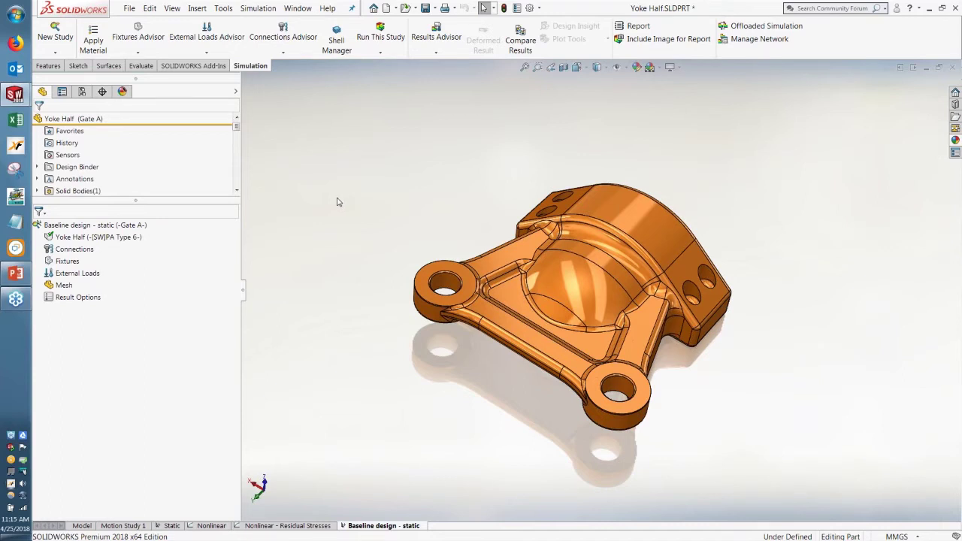
Start an advanced On Cylindrical Faces fixture on the cylindrical faces of the two counterbored bolt holes at one end of the yoke.
right_click(71, 262)
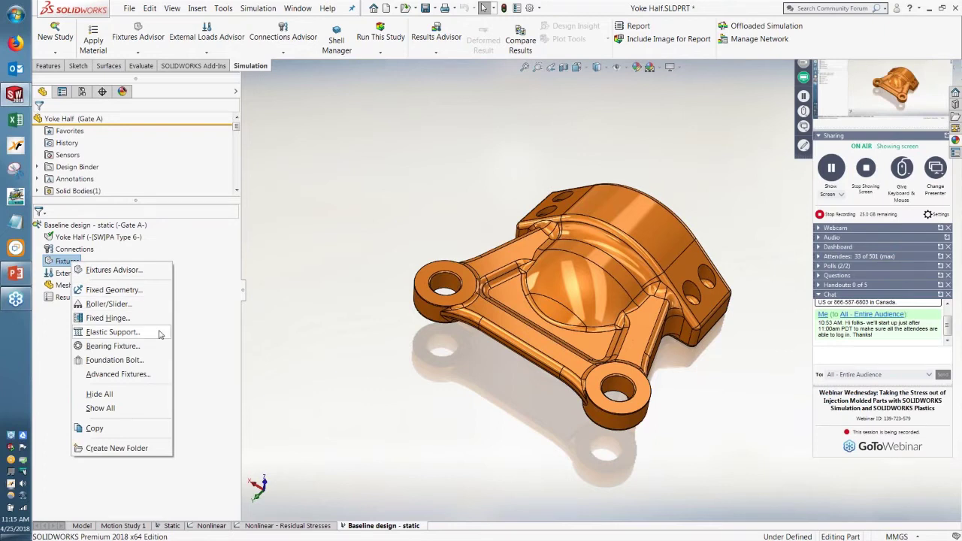
click(120, 319)
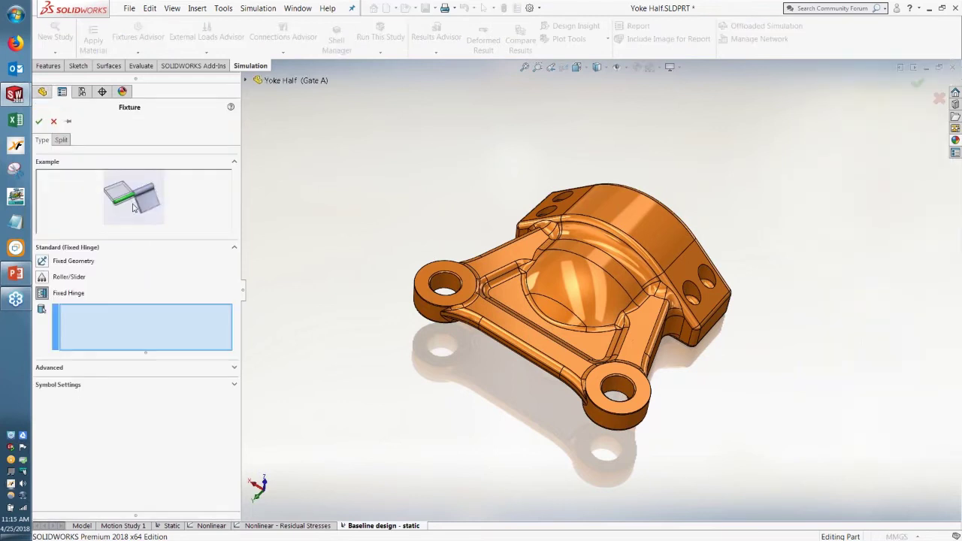
click(211, 368)
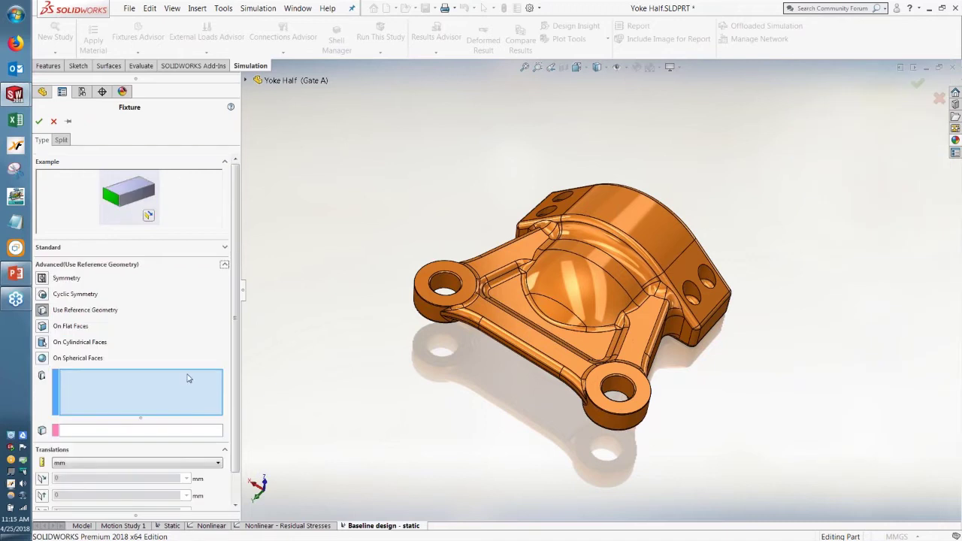
click(43, 342)
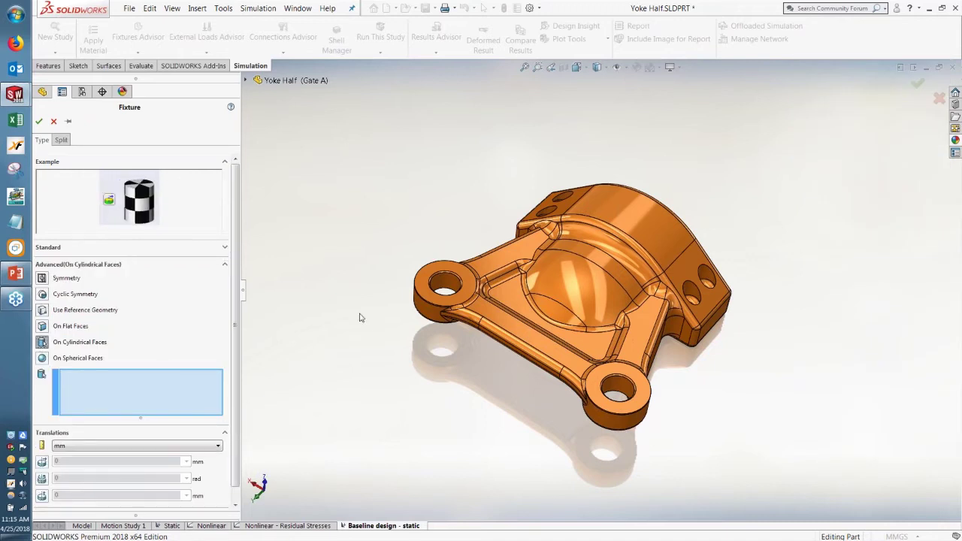
scroll(738, 295, down, 5)
scroll(739, 290, down, 5)
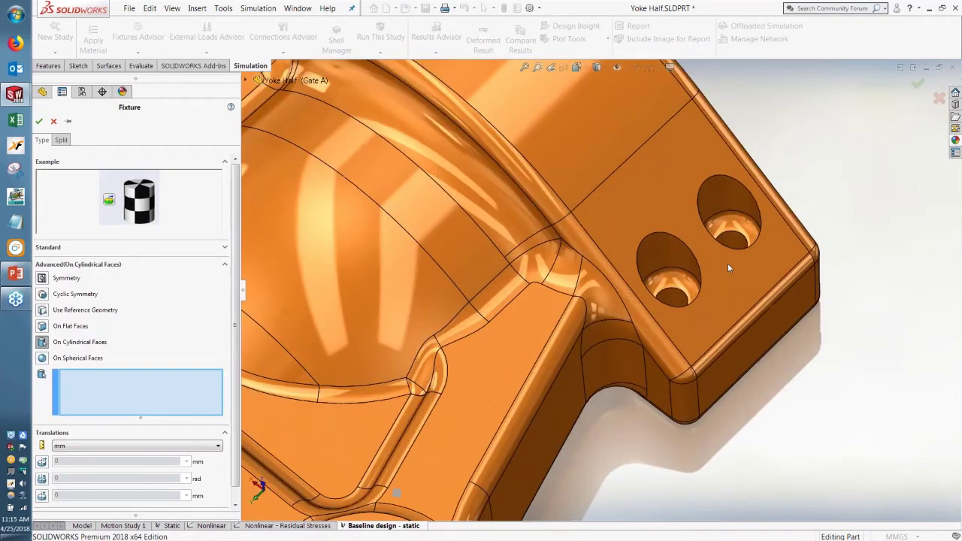
click(726, 183)
click(725, 181)
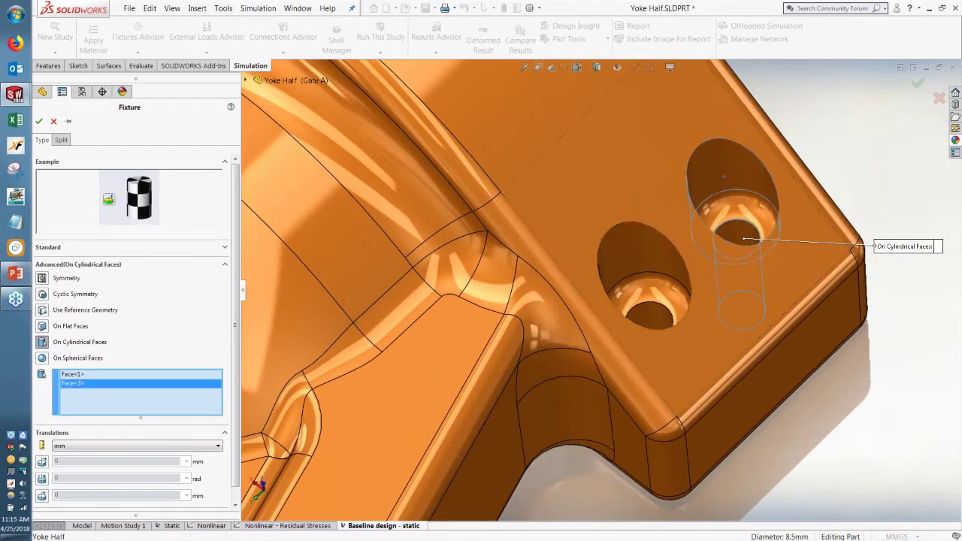
click(648, 258)
scroll(652, 258, up, 8)
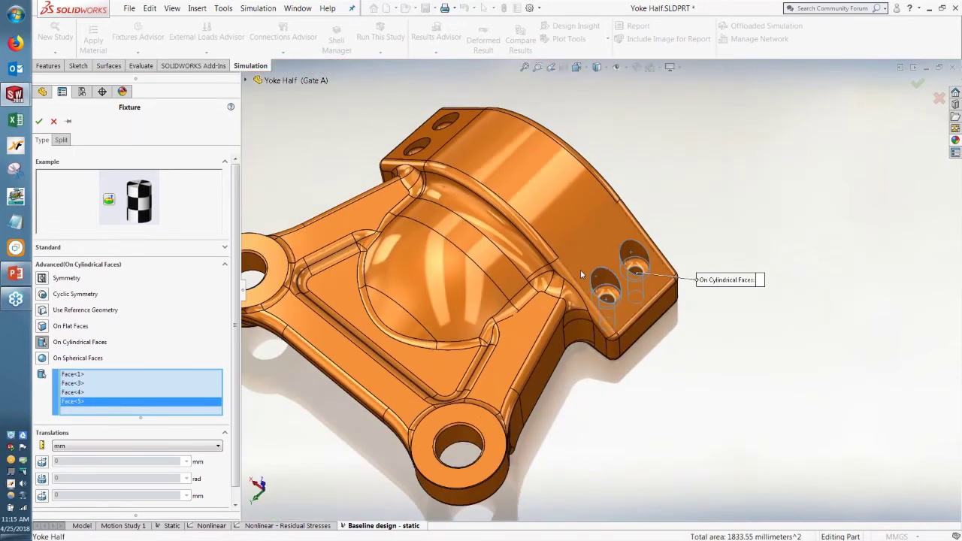
Add the cylindrical faces of the two counterbored bolt holes at the yoke's opposite end to the fixture.
middle_drag(580, 269, 556, 187)
scroll(426, 340, up, 3)
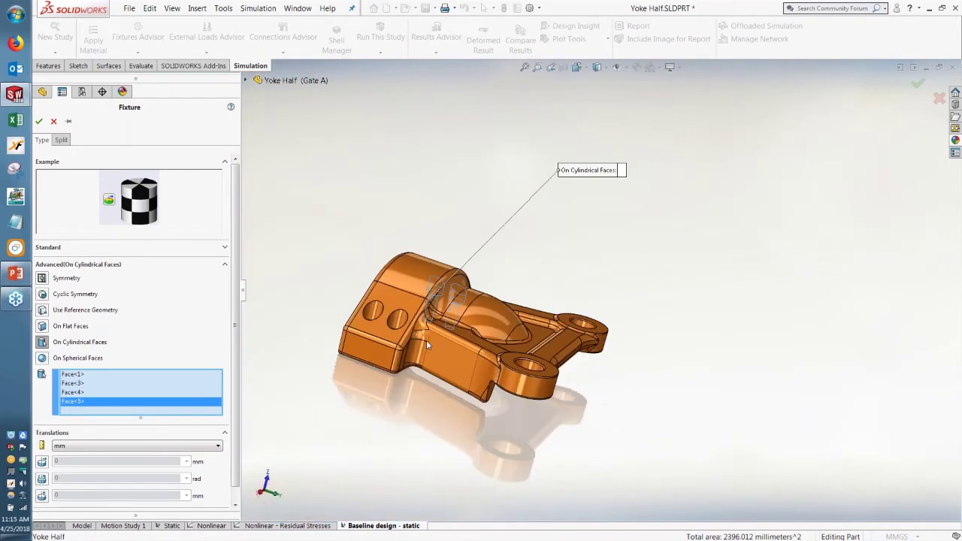
middle_drag(426, 340, 391, 316)
scroll(378, 314, down, 8)
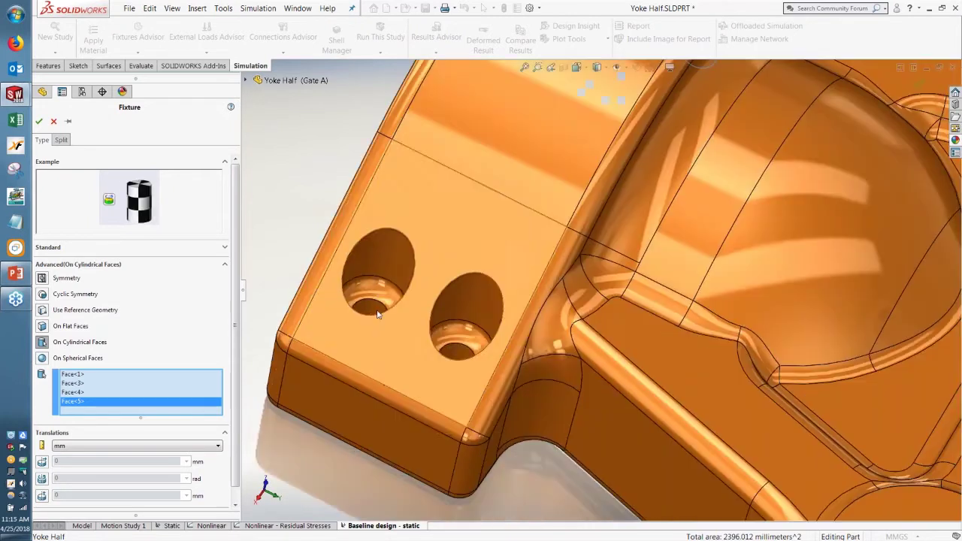
click(378, 314)
click(462, 354)
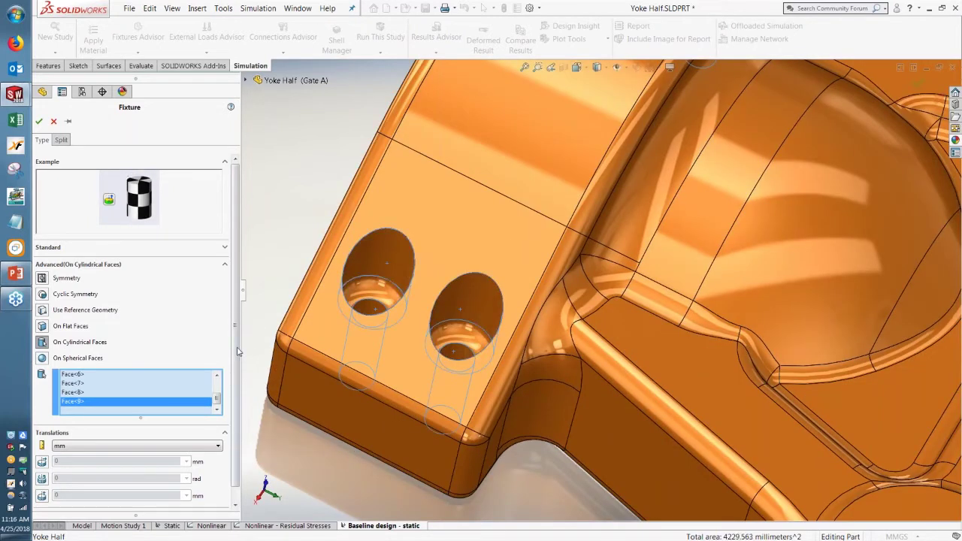
Restrain the bolt hole faces axially at 0 mm and circumferentially at 0 rad, and accept the fixture.
scroll(238, 351, down, 1)
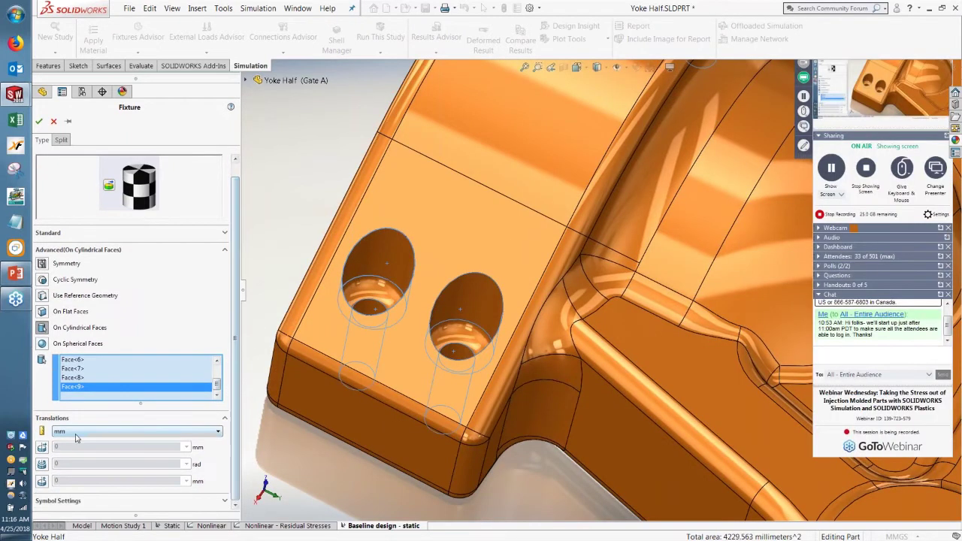
click(42, 482)
scroll(237, 486, down, 2)
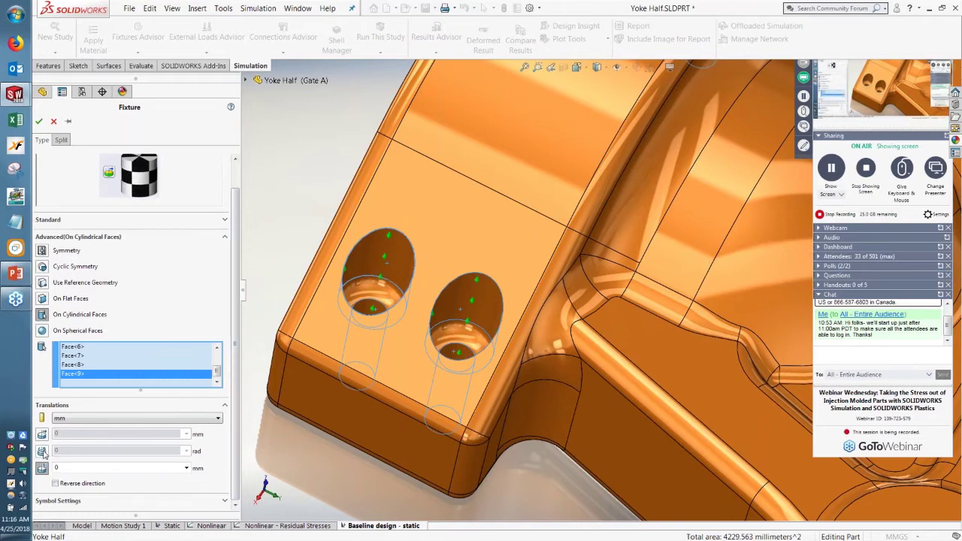
scroll(83, 443, up, 1)
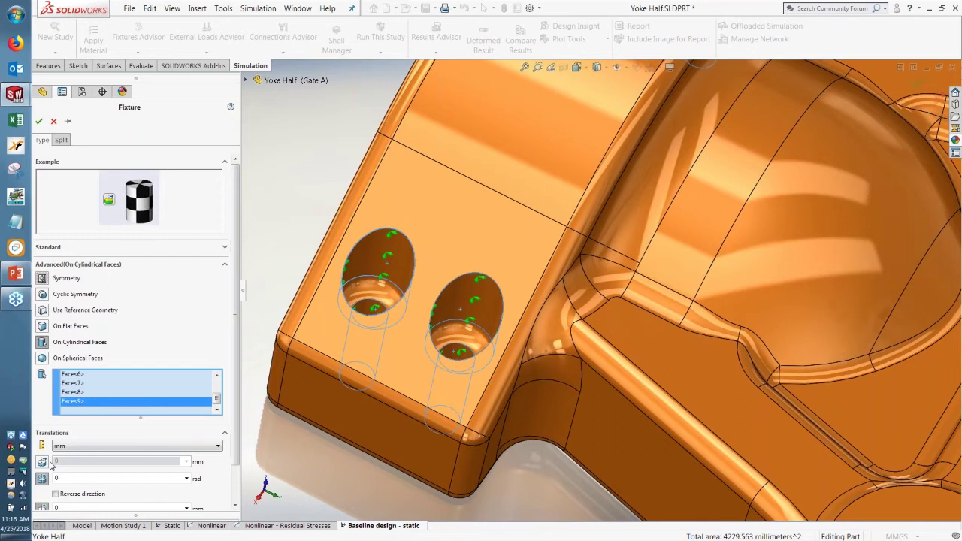
click(39, 121)
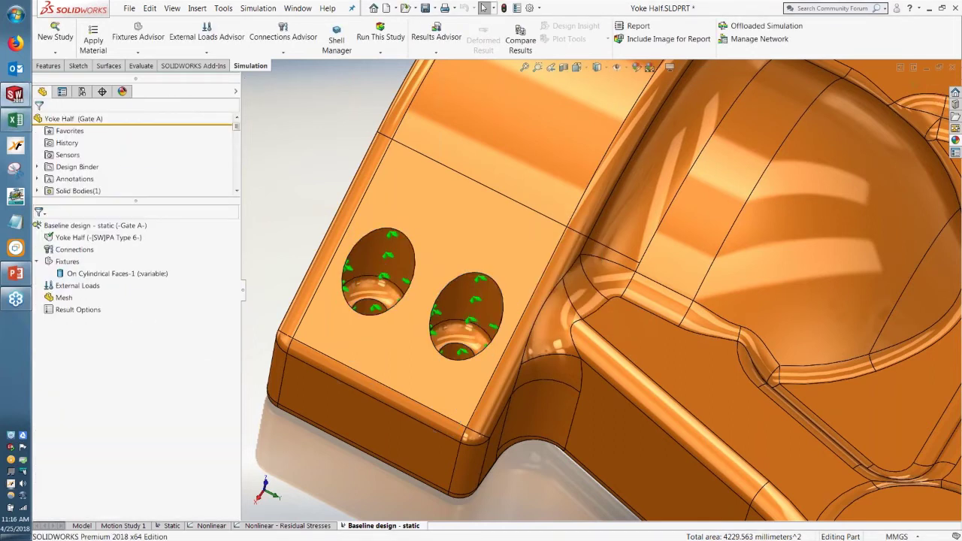
Start a force load on the cylindrical bore of one of the yoke's pivot lugs.
scroll(682, 277, up, 10)
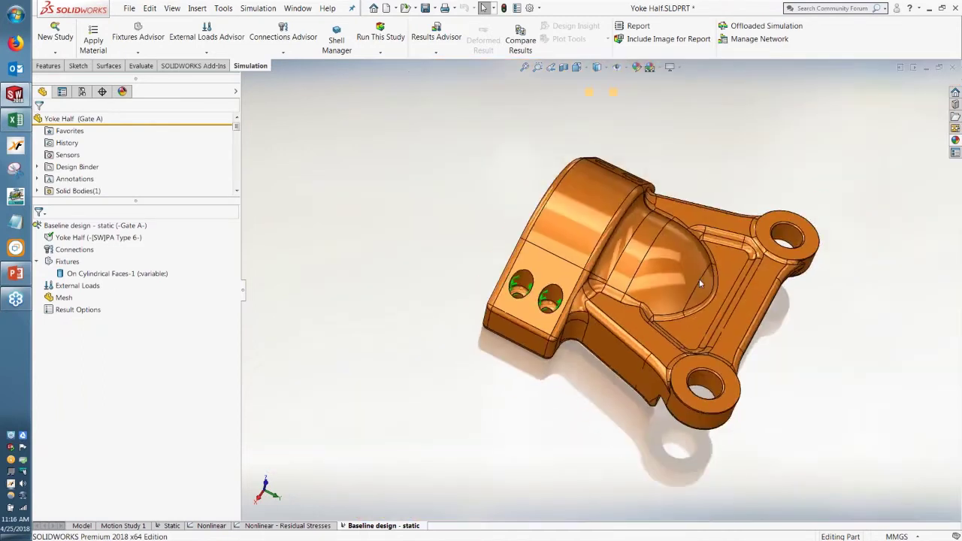
scroll(722, 285, down, 3)
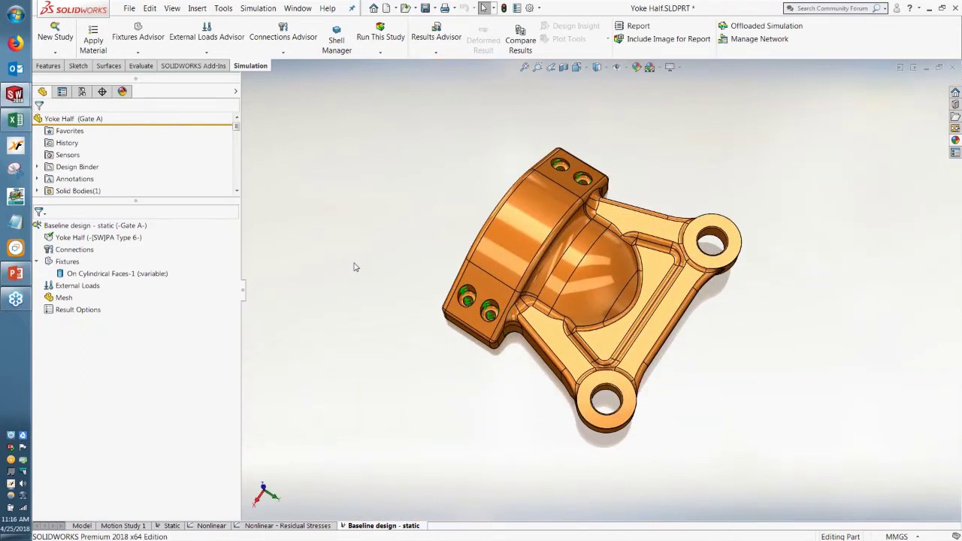
right_click(90, 286)
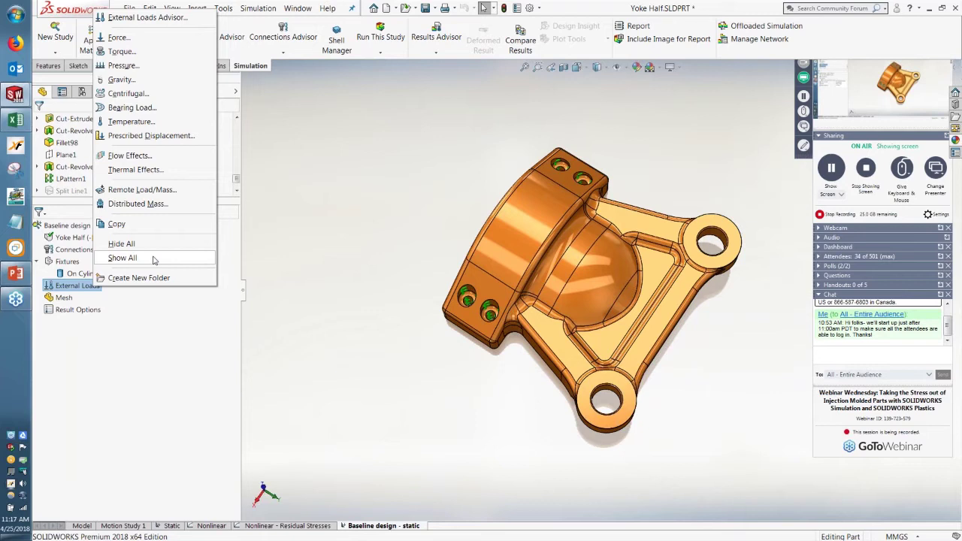
click(165, 44)
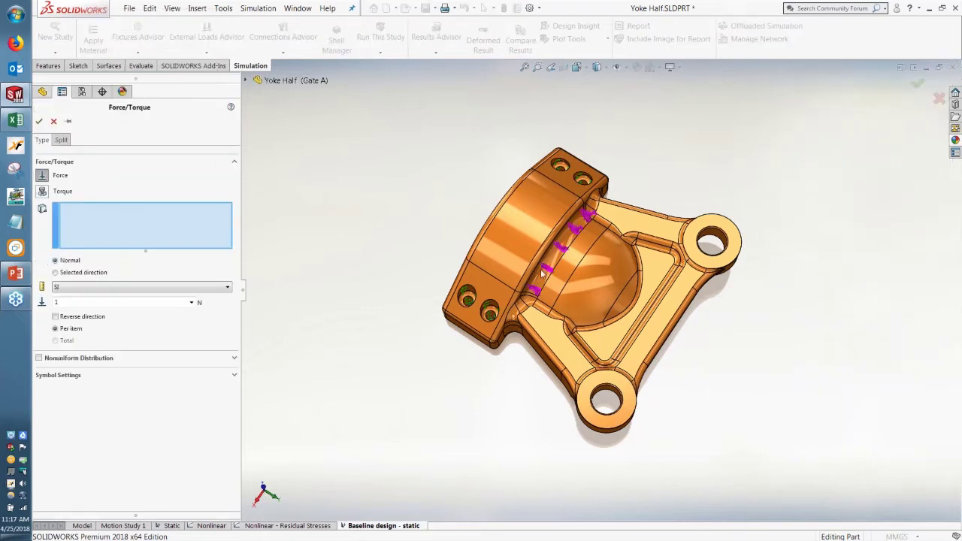
click(733, 264)
scroll(735, 269, down, 4)
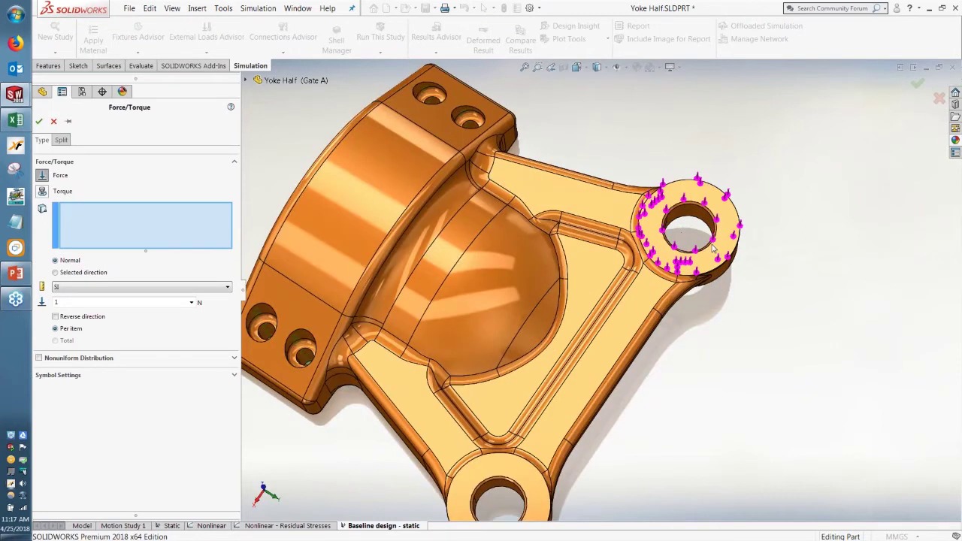
click(713, 248)
scroll(712, 248, down, 3)
scroll(669, 302, up, 2)
click(669, 302)
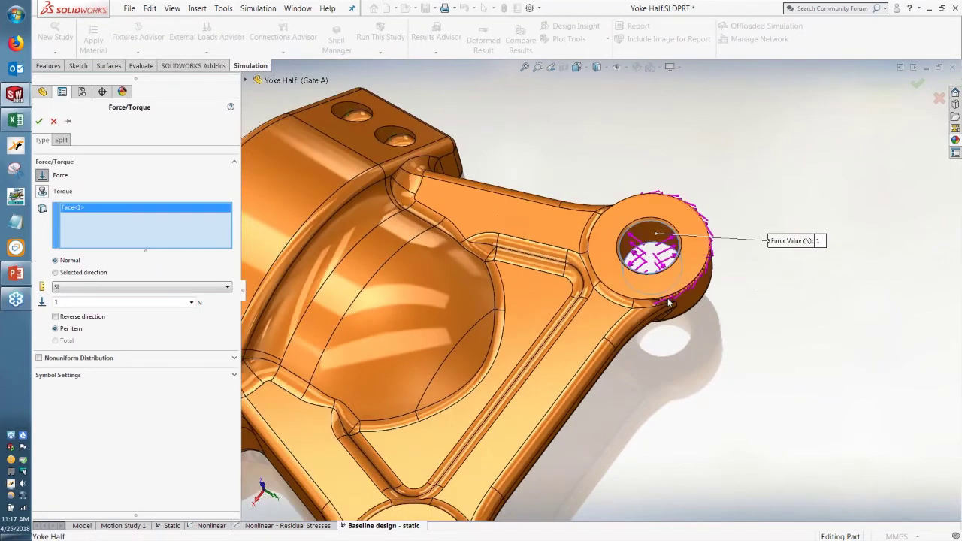
Add the bore of the second pivot lug to the force load.
scroll(669, 302, up, 3)
middle_drag(669, 302, 601, 323)
scroll(498, 403, down, 3)
click(498, 403)
scroll(498, 403, up, 3)
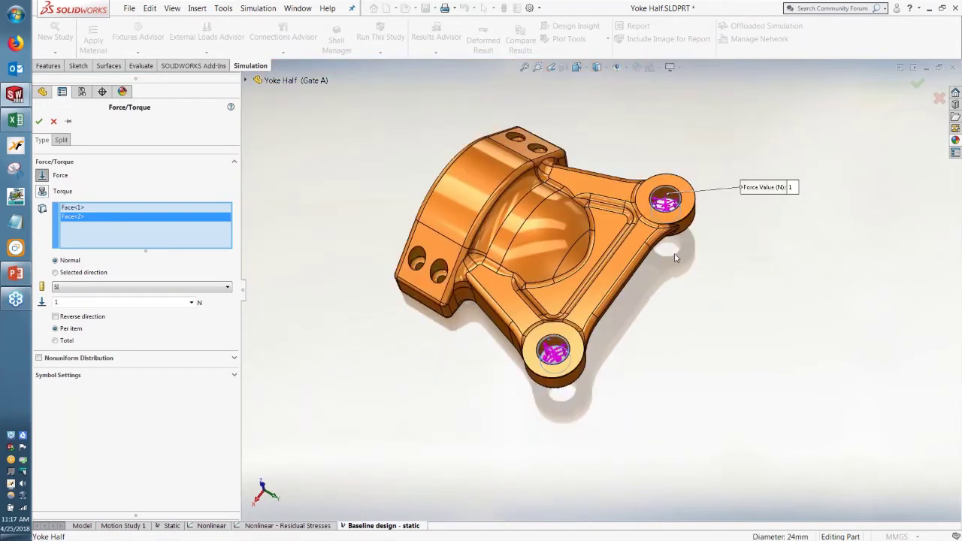
scroll(674, 258, down, 3)
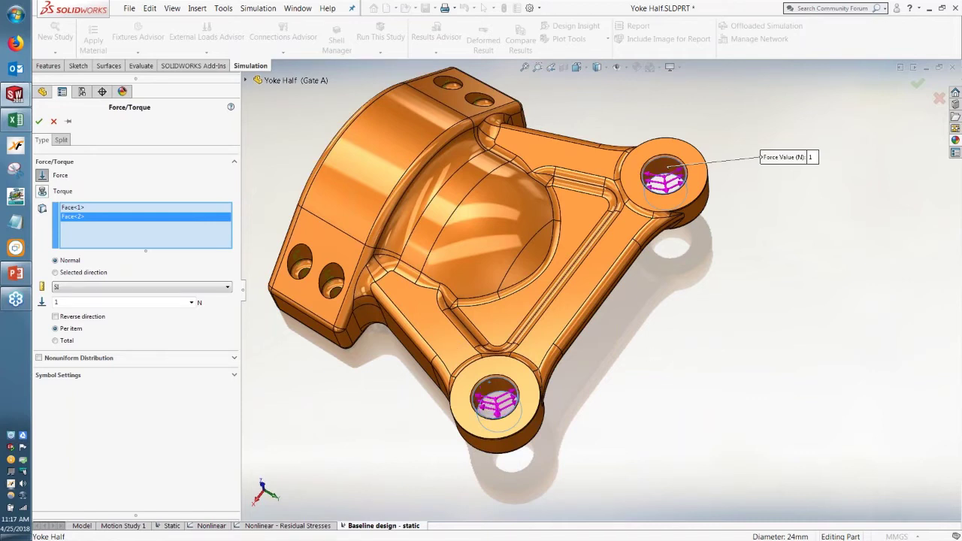
Switch the force to a selected direction, using the narrow outer face of the rib between the two pivot lugs as reference.
click(83, 274)
scroll(278, 258, up, 3)
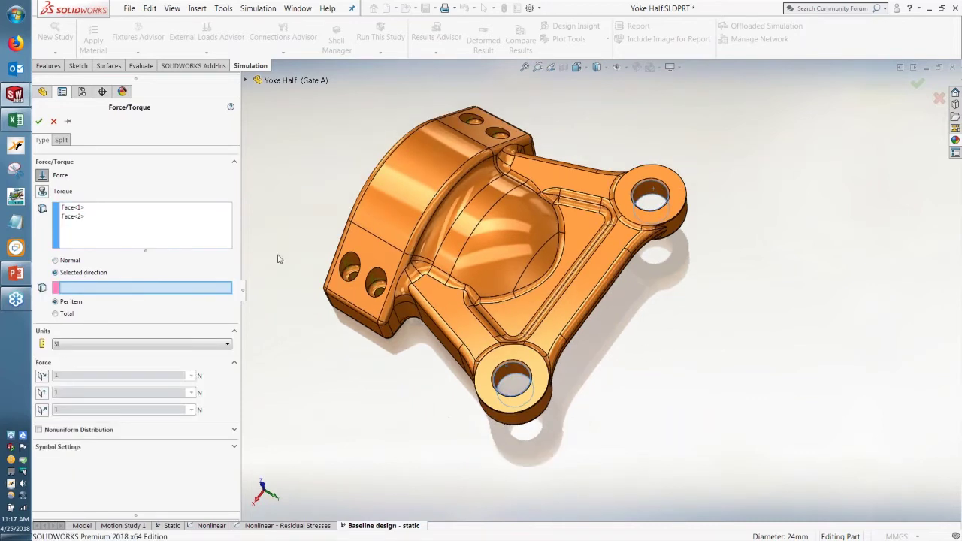
middle_drag(639, 204, 583, 279)
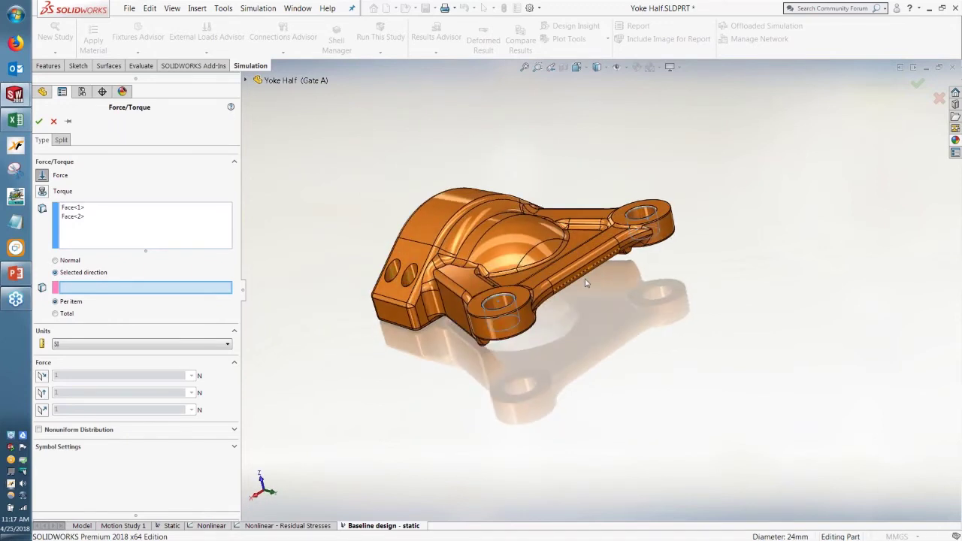
scroll(582, 284, down, 2)
scroll(579, 289, down, 2)
click(579, 289)
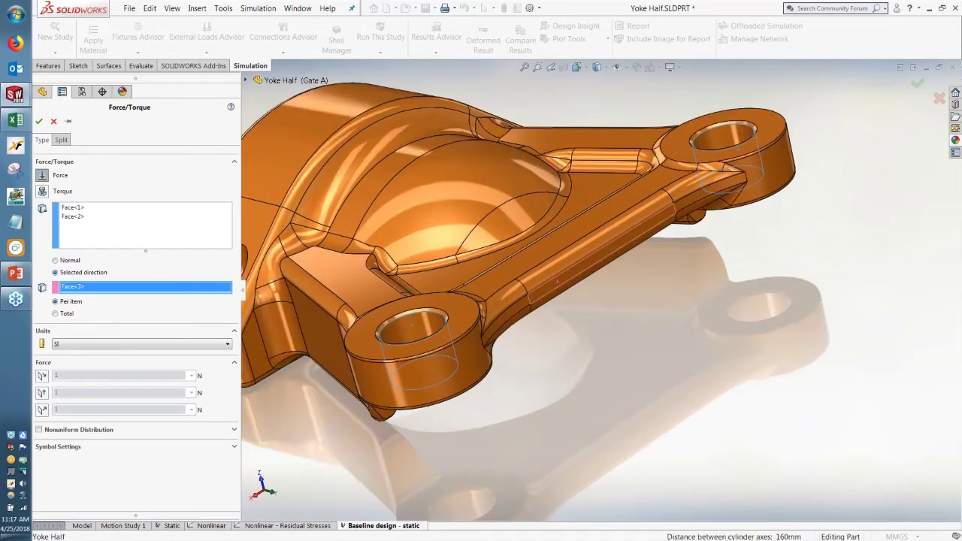
Orient the force on both pivot bores normal to the selected reference face.
middle_drag(660, 288, 676, 301)
scroll(669, 285, down, 2)
click(42, 409)
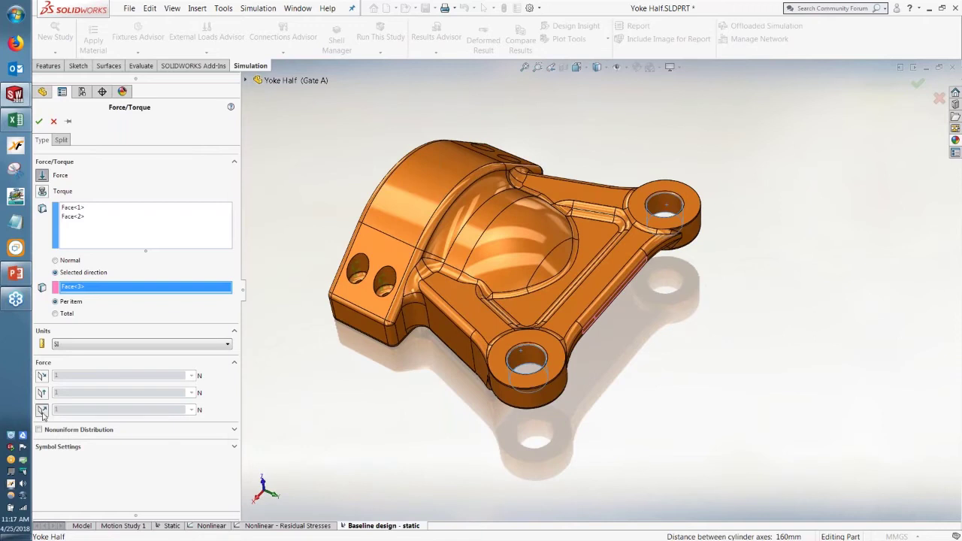
middle_drag(764, 297, 722, 315)
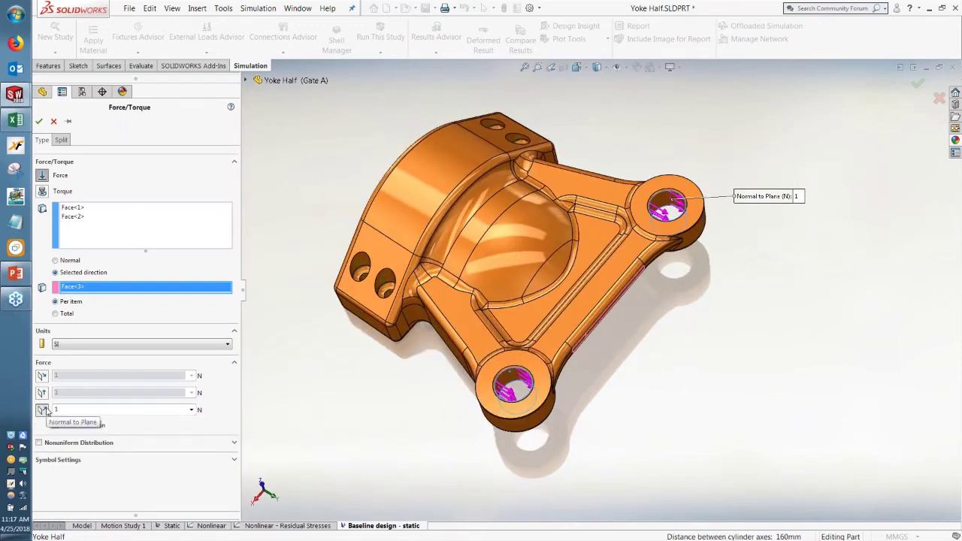
Set the force to 2500 lbf per item in English (IPS) units and accept the load.
click(132, 344)
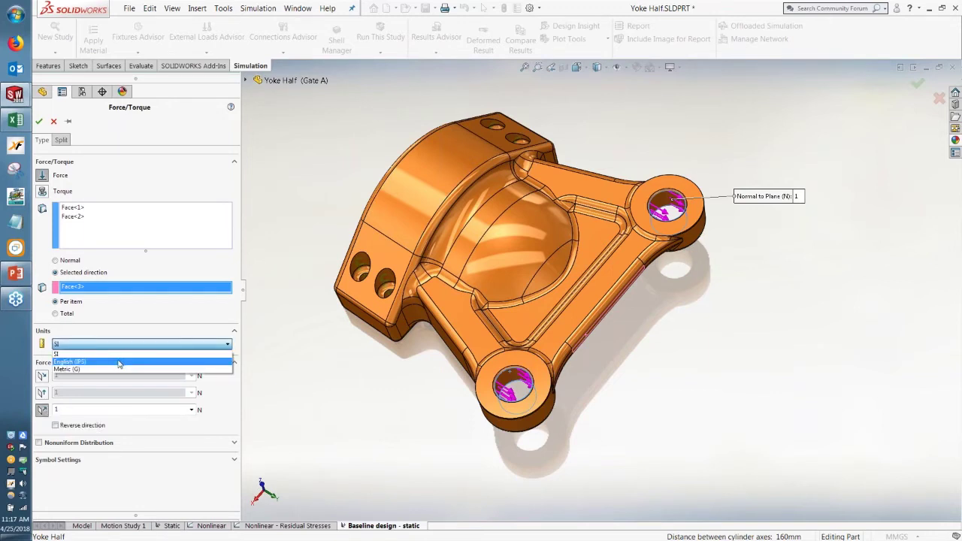
click(119, 363)
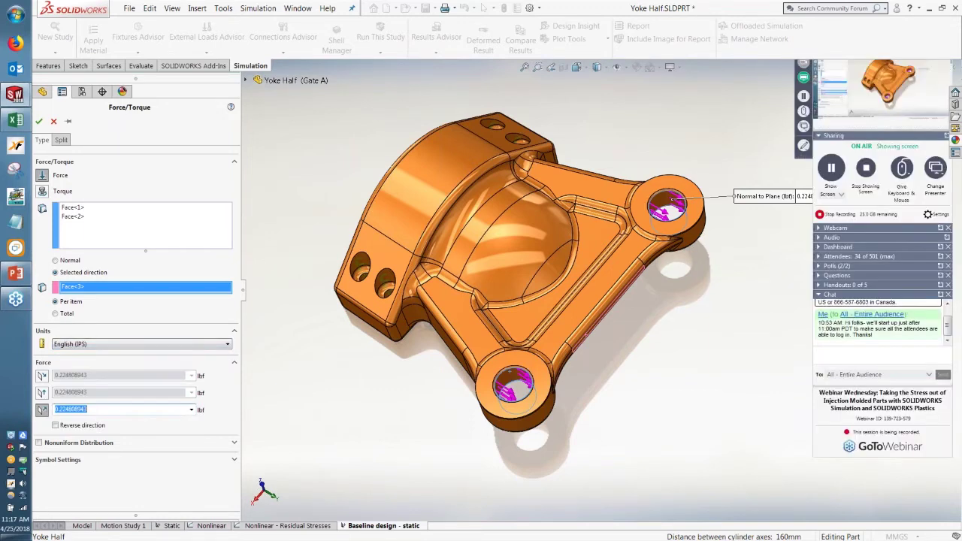
text(2500)
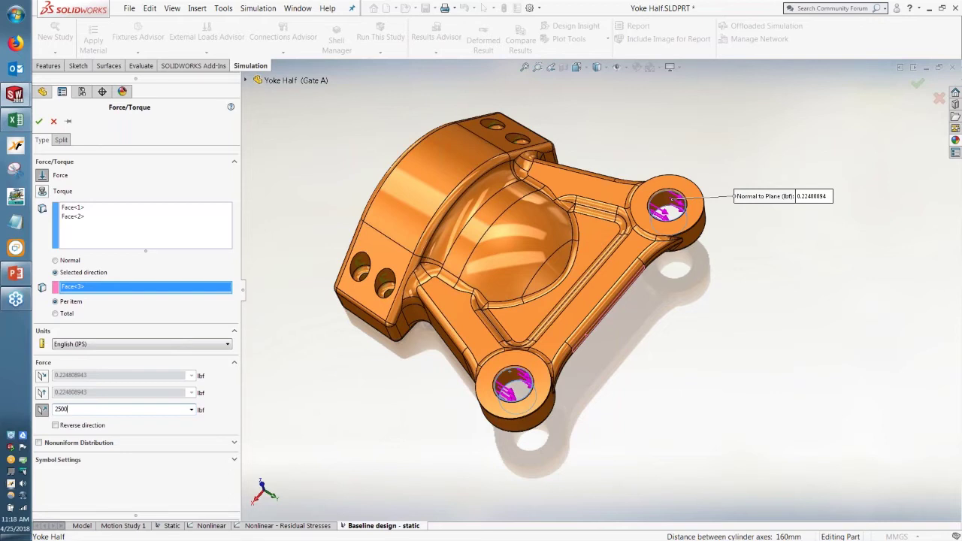
click(39, 121)
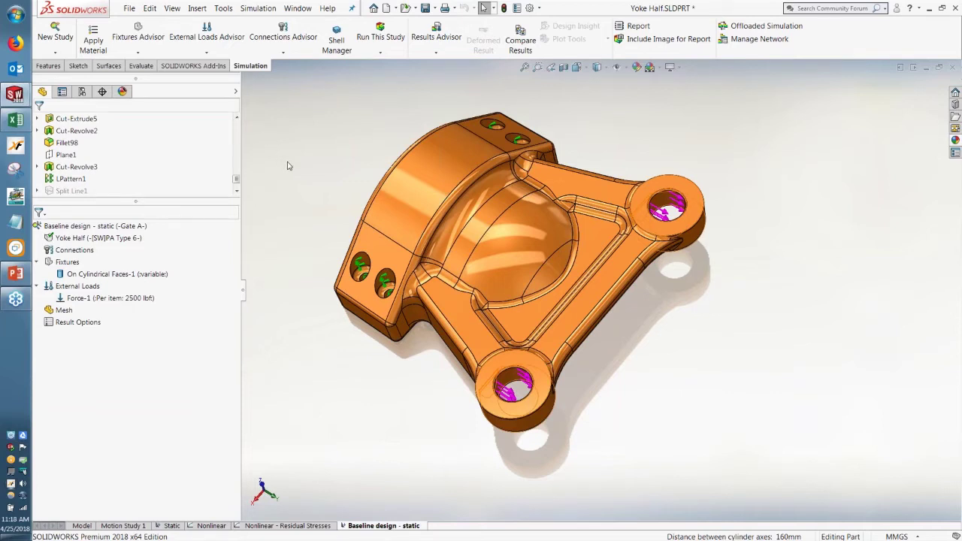
Start a mesh for the baseline study using the blended curvature-based mesher.
right_click(66, 310)
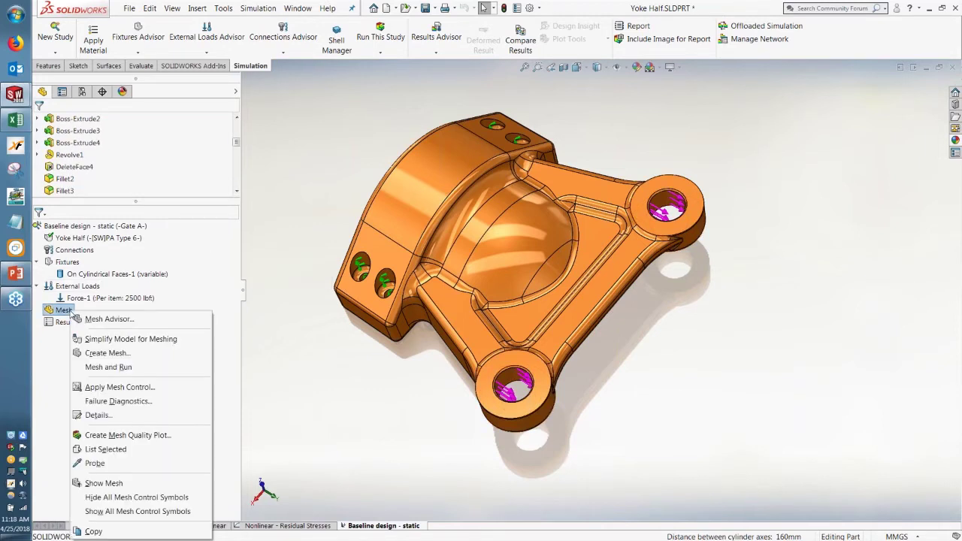
click(97, 355)
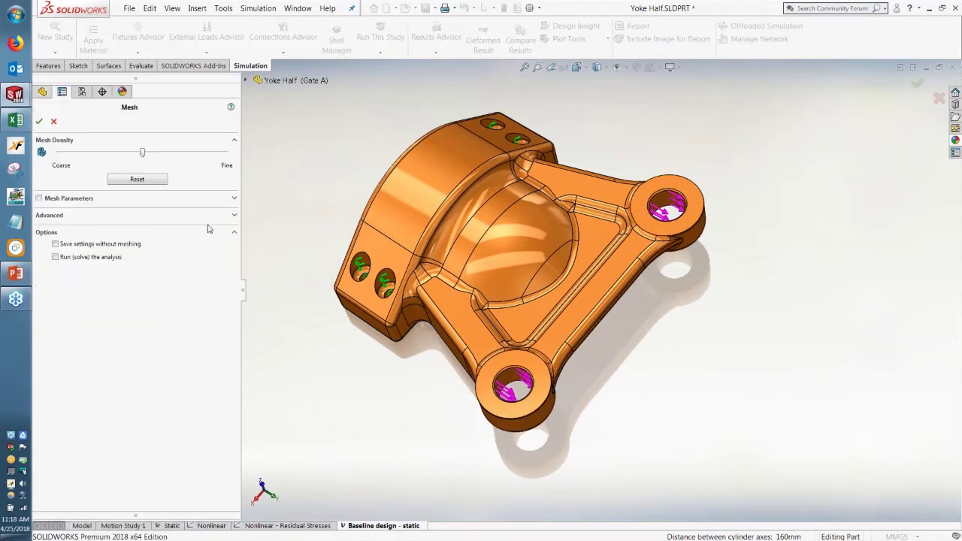
click(233, 198)
click(126, 235)
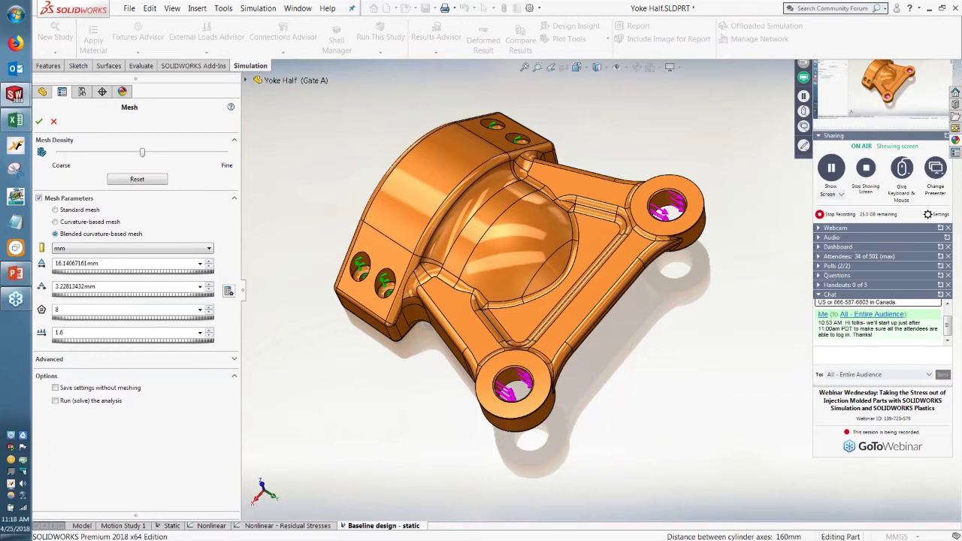
Generate the yoke half's mesh with the draft quality option and decline the aspect ratio quality plot.
click(233, 359)
click(93, 389)
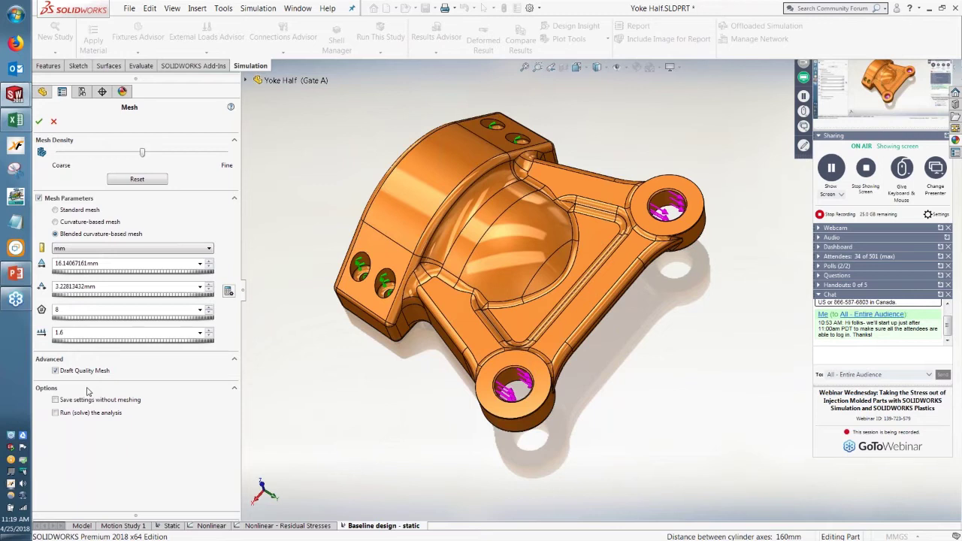
click(39, 121)
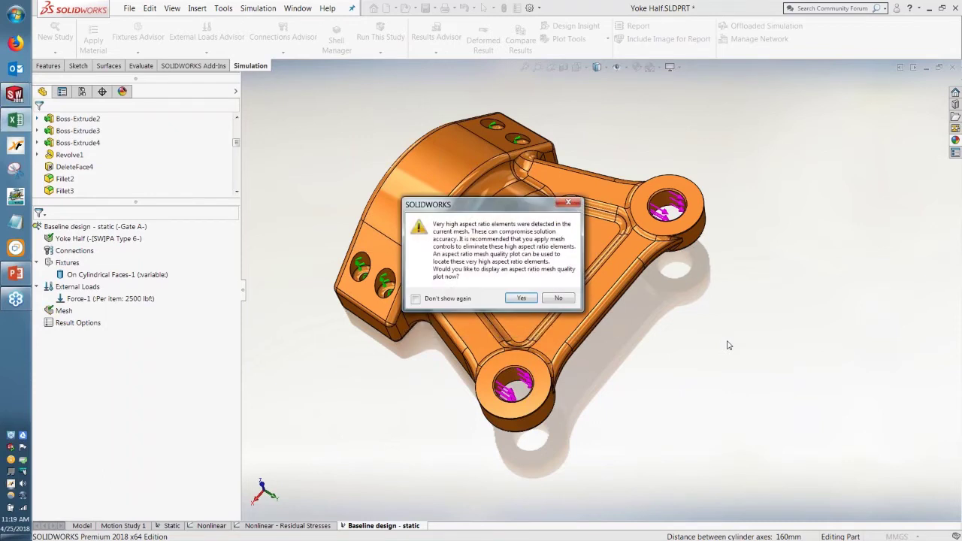
drag(502, 266, 236, 414)
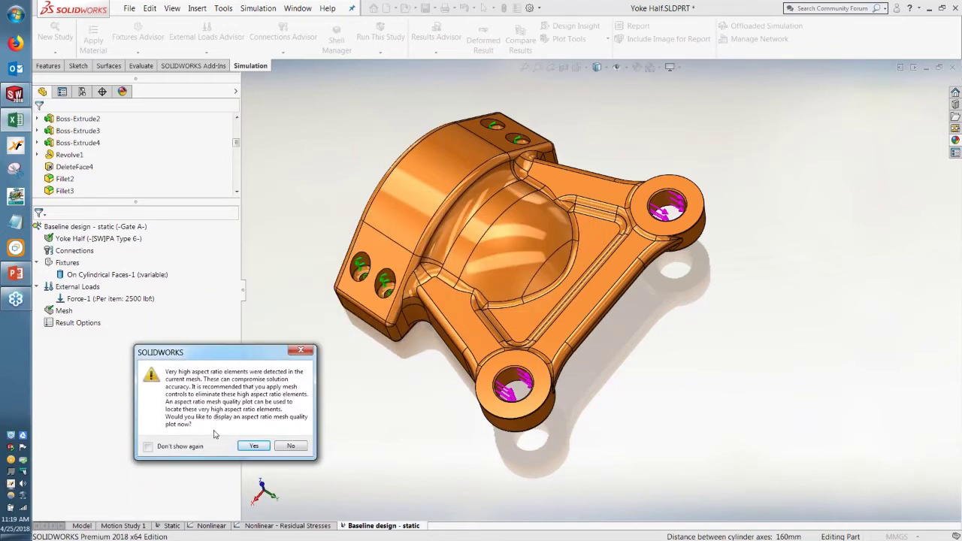
click(291, 446)
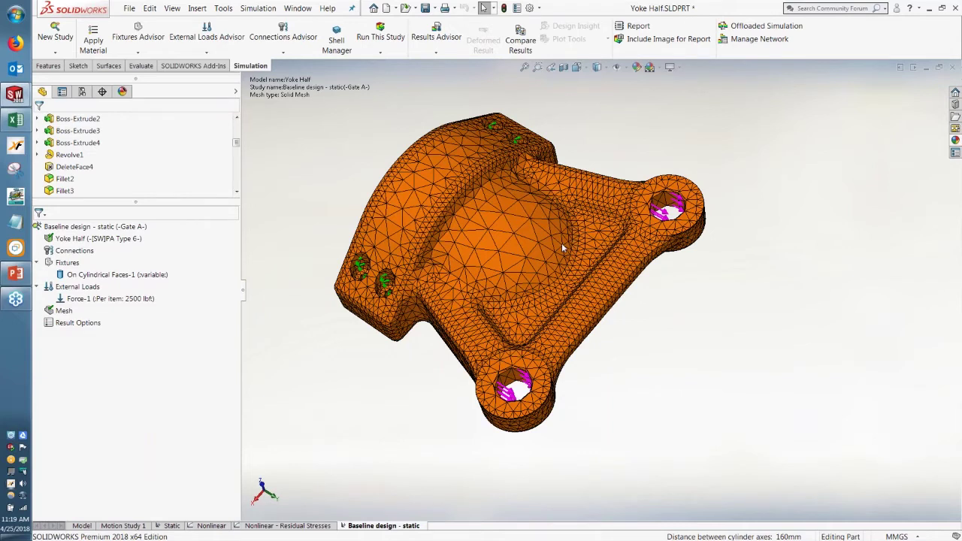
Run the baseline static study and examine the von Mises stress along the yoke's arms and pivot lugs.
scroll(562, 248, down, 2)
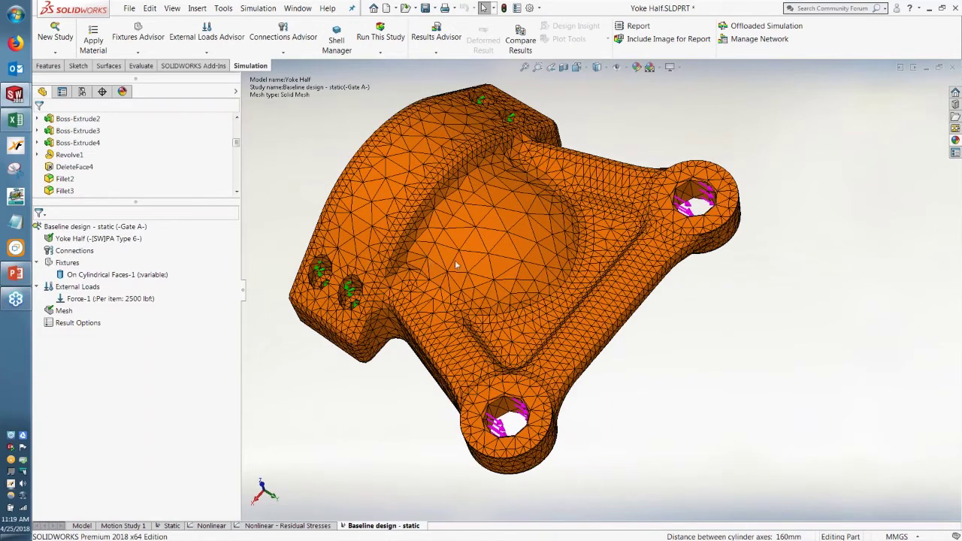
middle_drag(474, 267, 500, 199)
scroll(484, 245, up, 3)
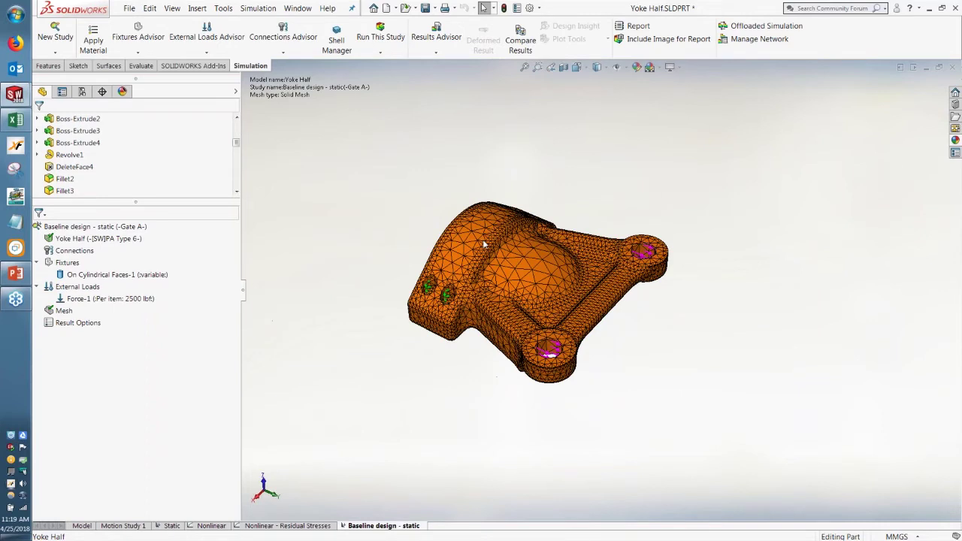
click(392, 46)
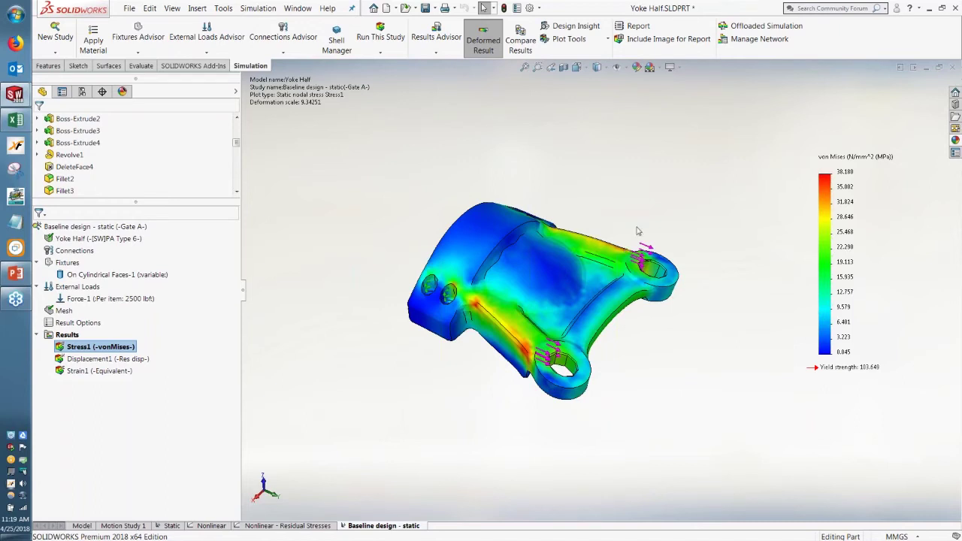
mouse_move(638, 230)
middle_down()
mouse_move(637, 211)
mouse_move(631, 220)
middle_up()
scroll(532, 367, down, 5)
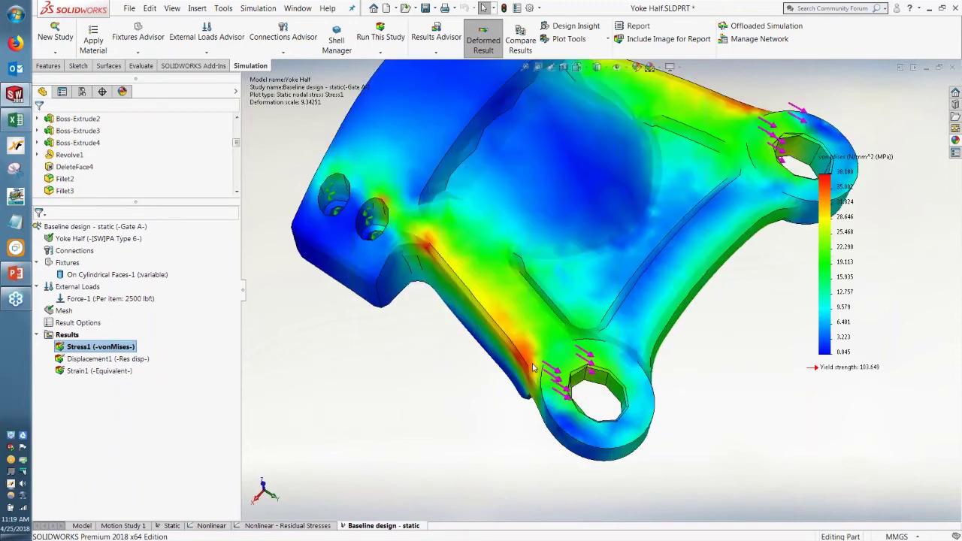
scroll(535, 349, down, 2)
scroll(556, 296, up, 5)
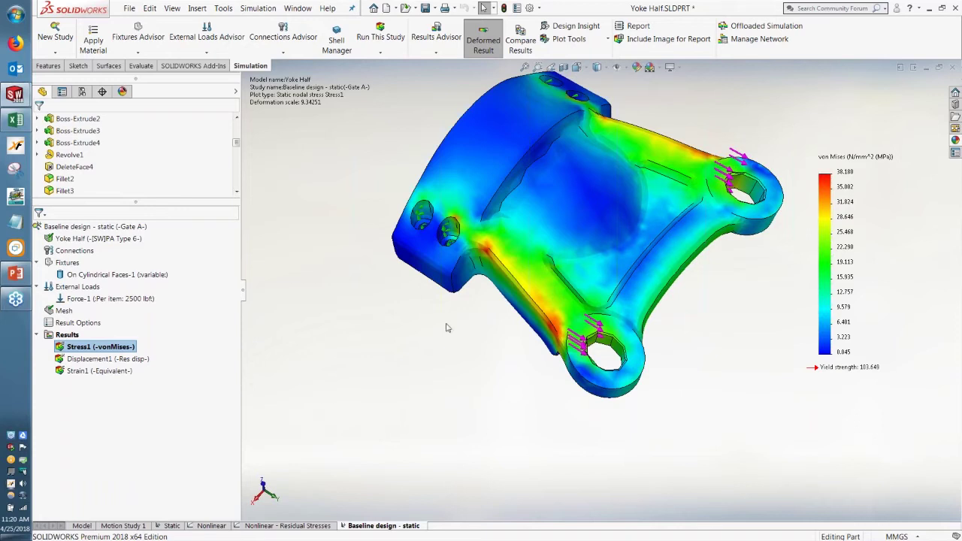
Switch to the existing Static study and display its Factor of Safety1 plot on the yoke half.
right_click(67, 335)
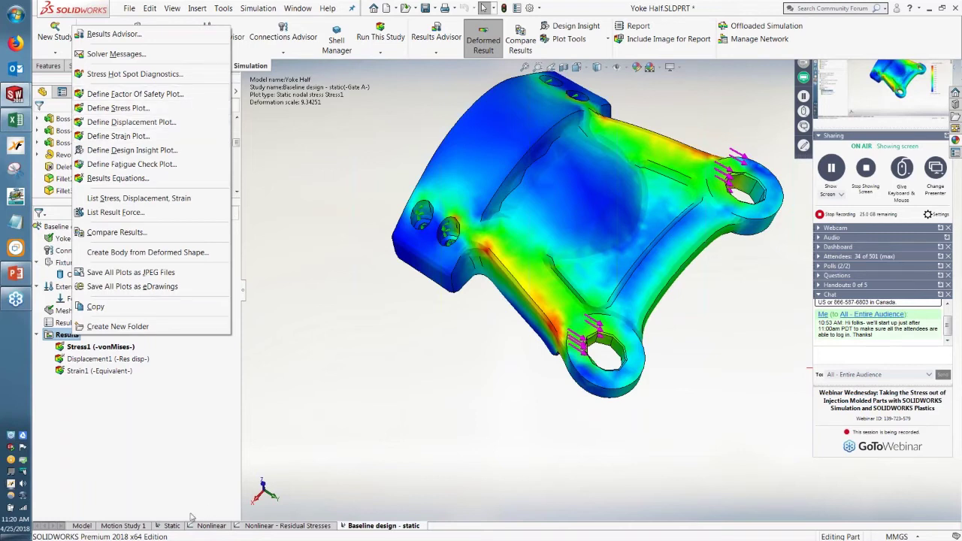
click(167, 525)
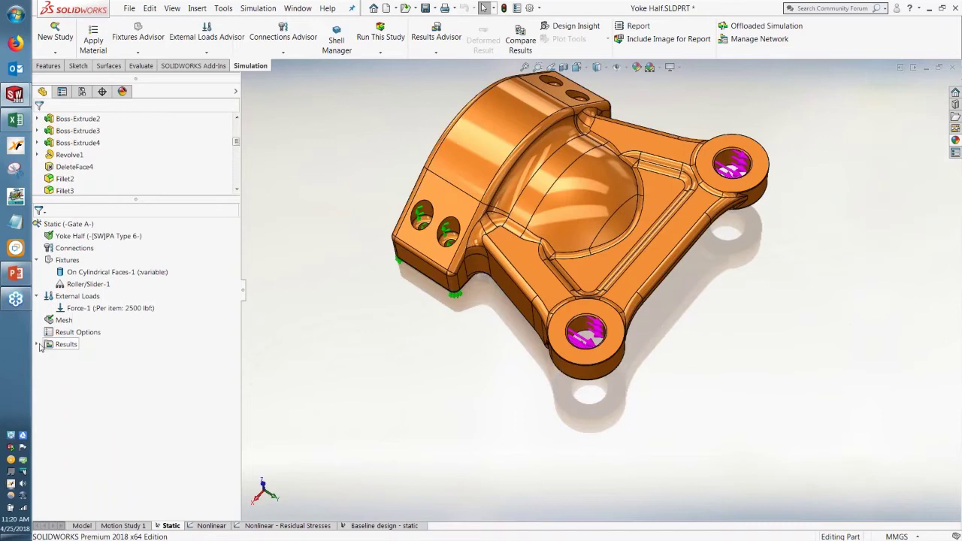
right_click(90, 392)
click(112, 399)
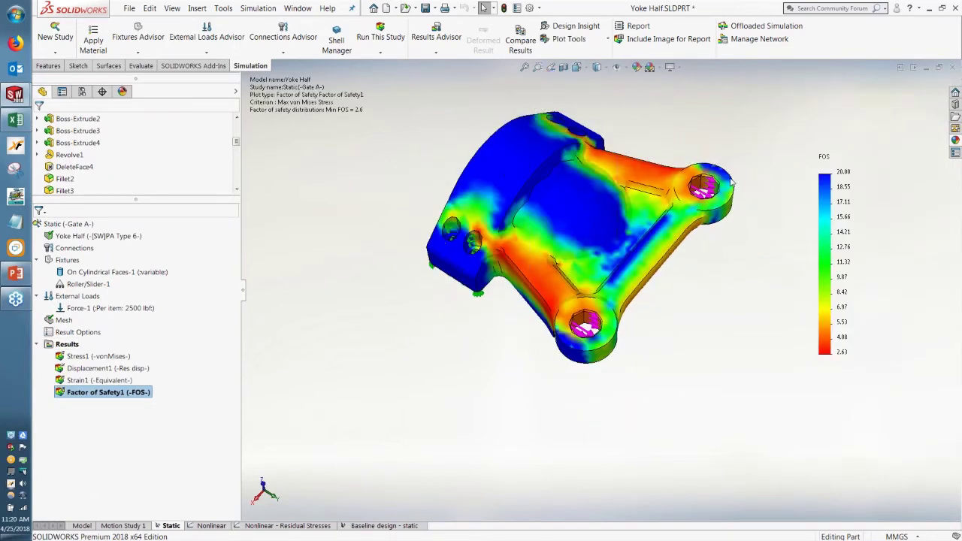
scroll(726, 188, down, 2)
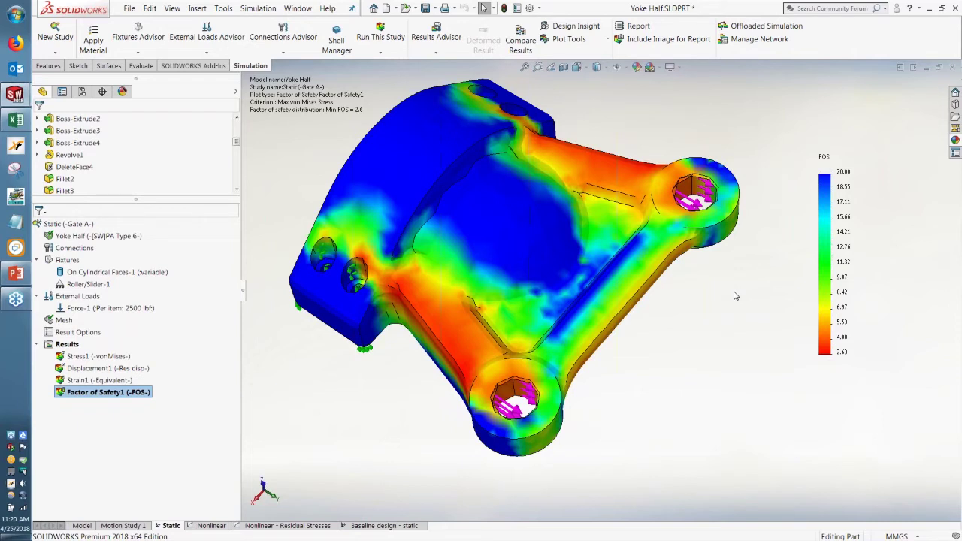
scroll(113, 154, down, 5)
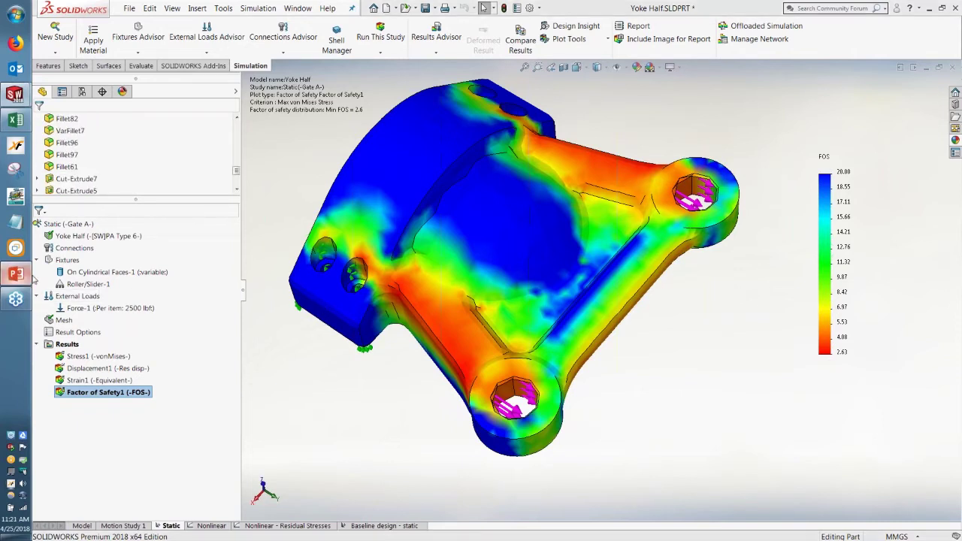
Switch to PowerPoint, present from the SOLIDWORKS Simulation Packages slide, and advance to the SOLIDWORKS Plastics slide.
click(16, 275)
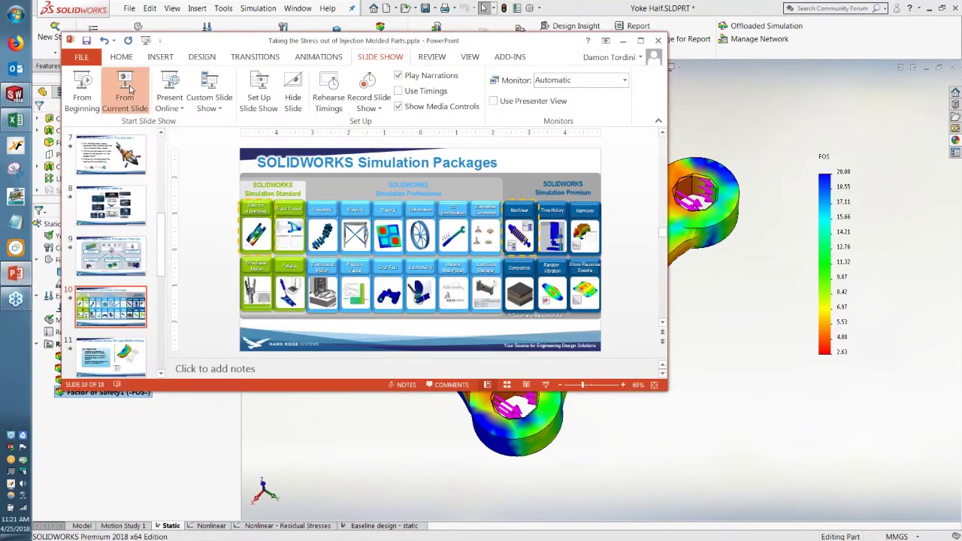
key(shift+F5)
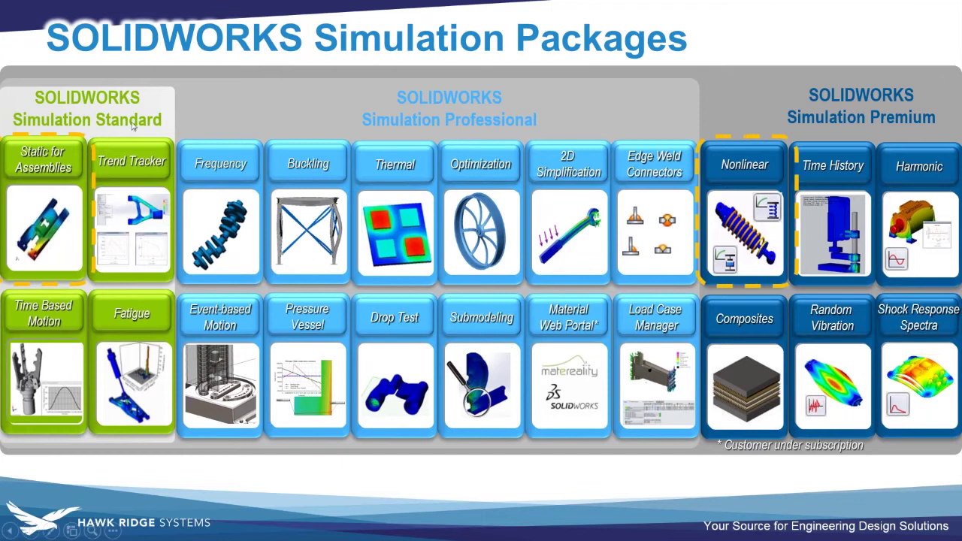
click(181, 137)
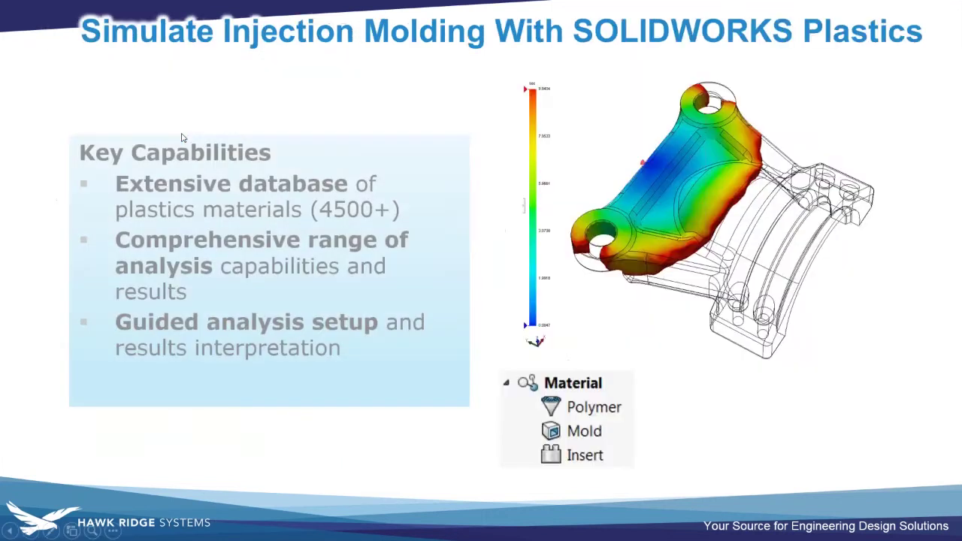
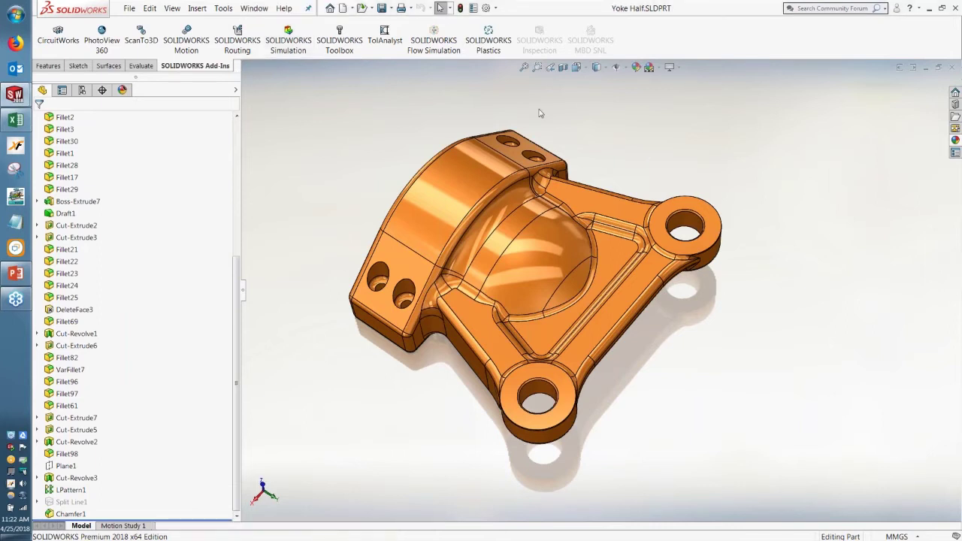
Load the SOLIDWORKS Plastics add-in for the yoke half and open its injection molding analysis tree.
click(489, 45)
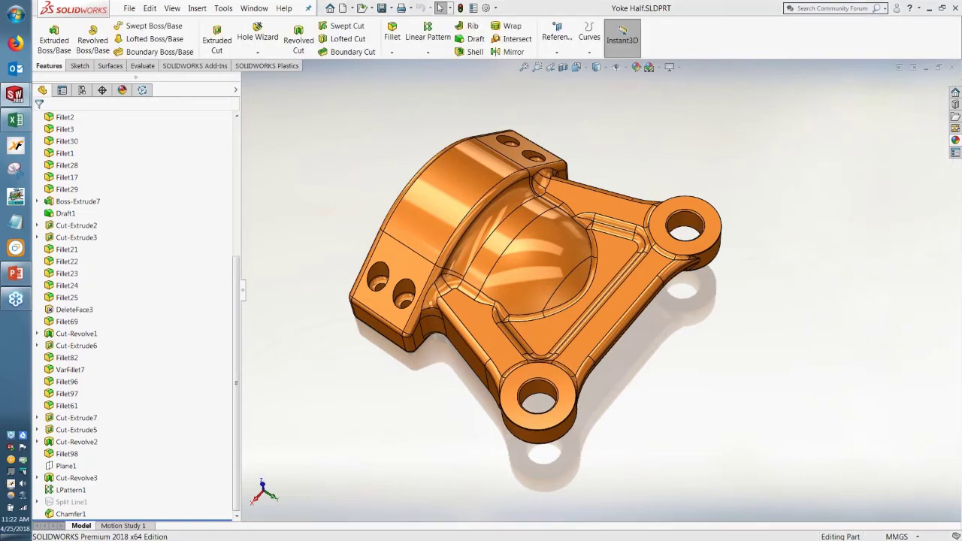
click(268, 67)
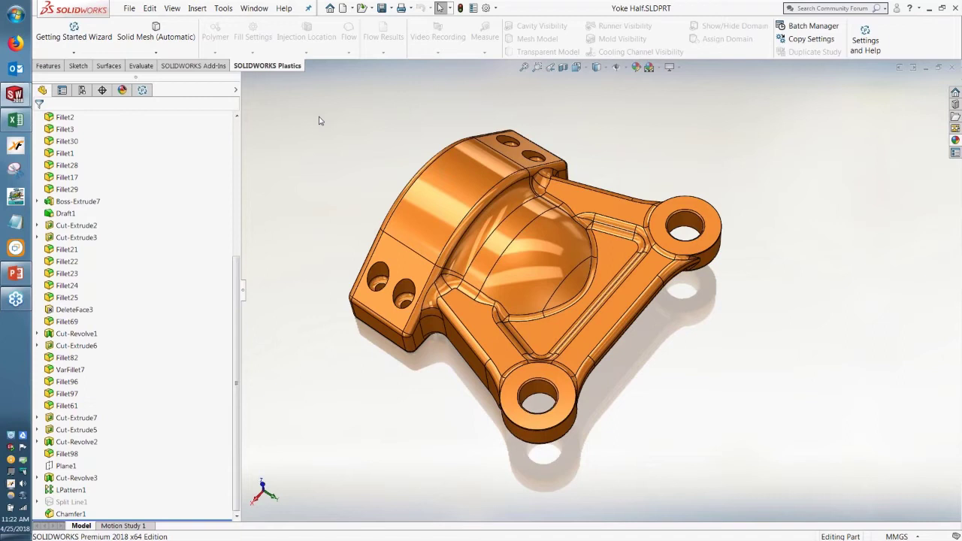
click(65, 47)
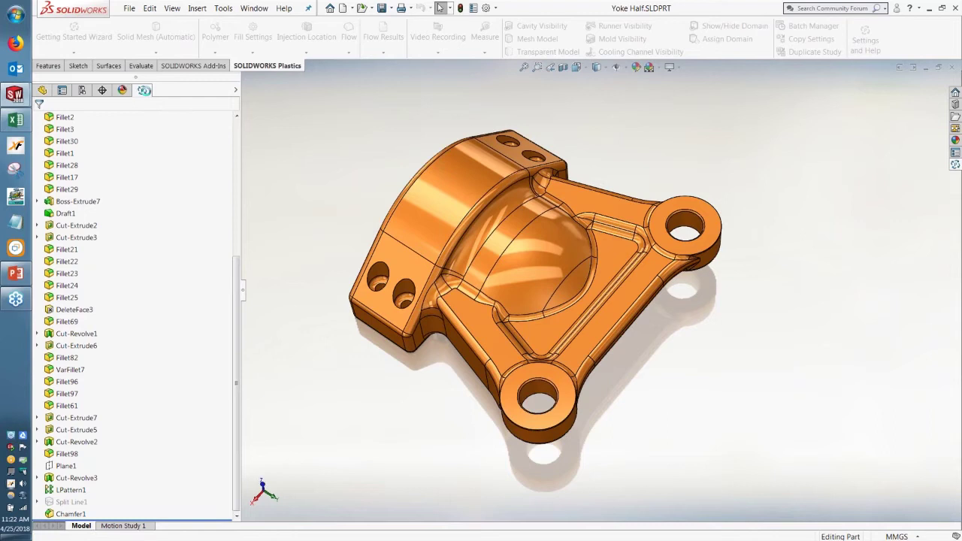
click(144, 91)
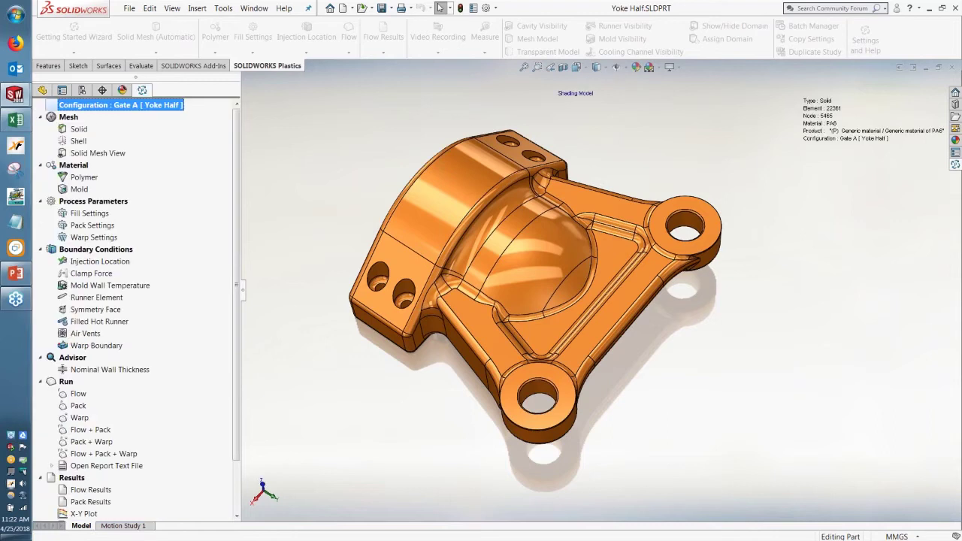
Add a part configuration named "New Fill analysis" and reload the SOLIDWORKS Plastics project for it.
click(82, 90)
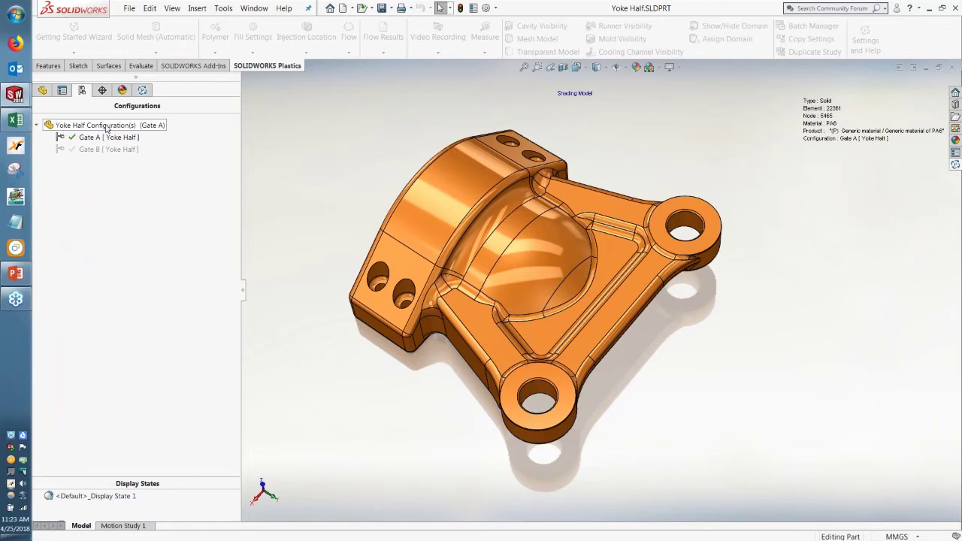
right_click(107, 127)
click(174, 145)
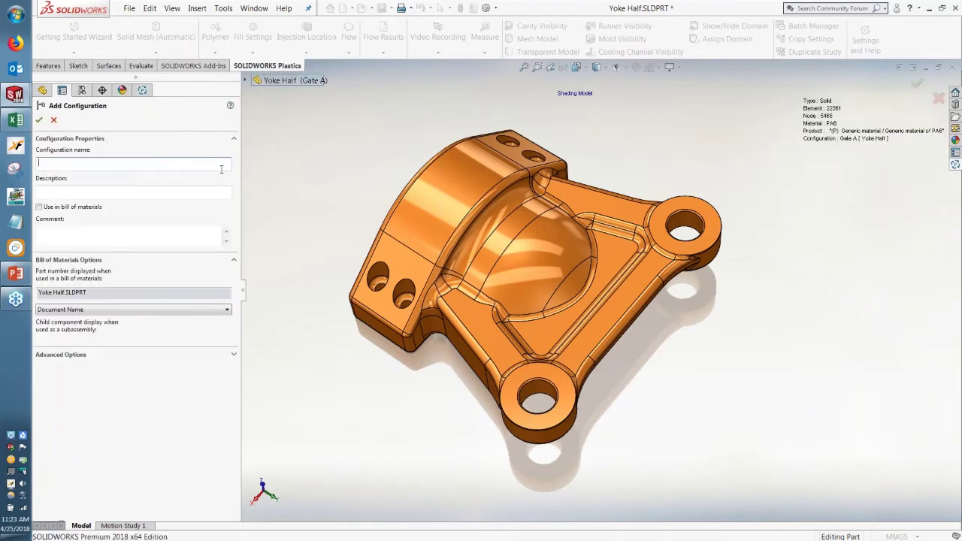
text(New Fill analysis)
click(39, 119)
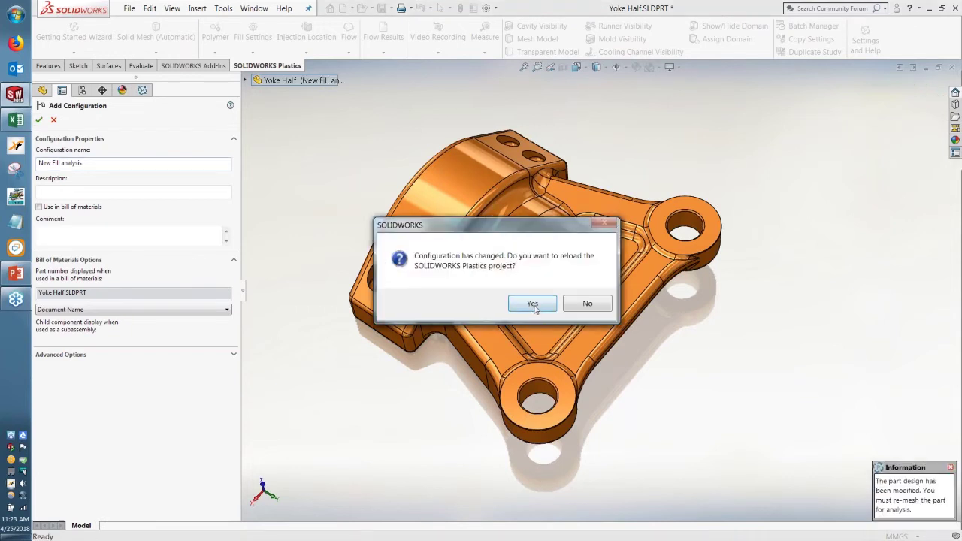
click(531, 303)
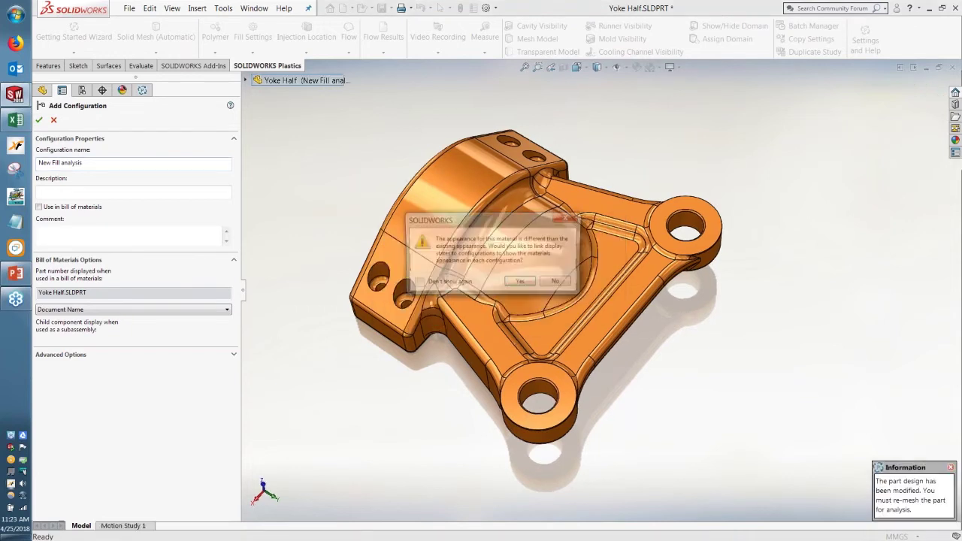
Decline linking display states to configurations and return to the plastics analysis tree of the New Fill analysis configuration.
click(560, 284)
click(142, 90)
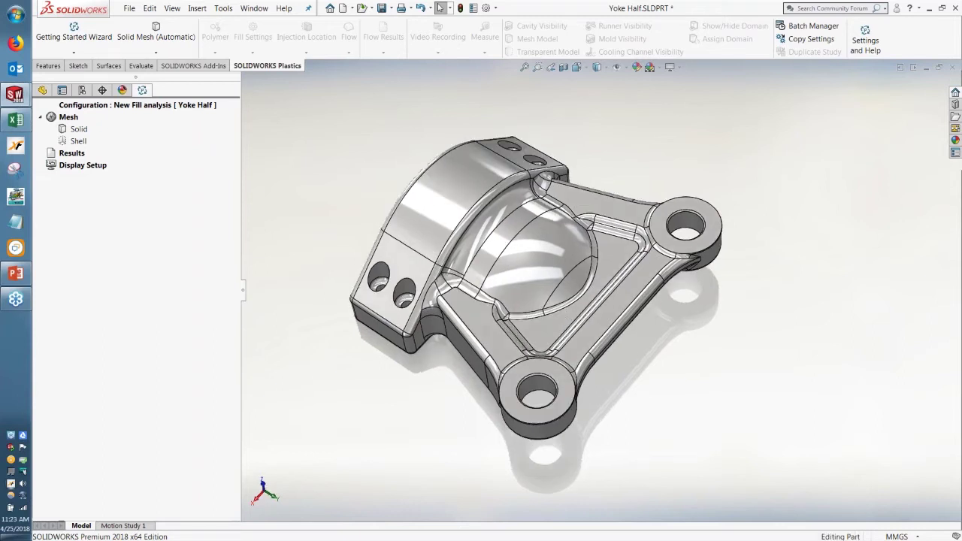
Start a manual solid mesh of the yoke half with the Solid Mesh Procedure and select its body as the cavity domain.
middle_drag(554, 175, 447, 279)
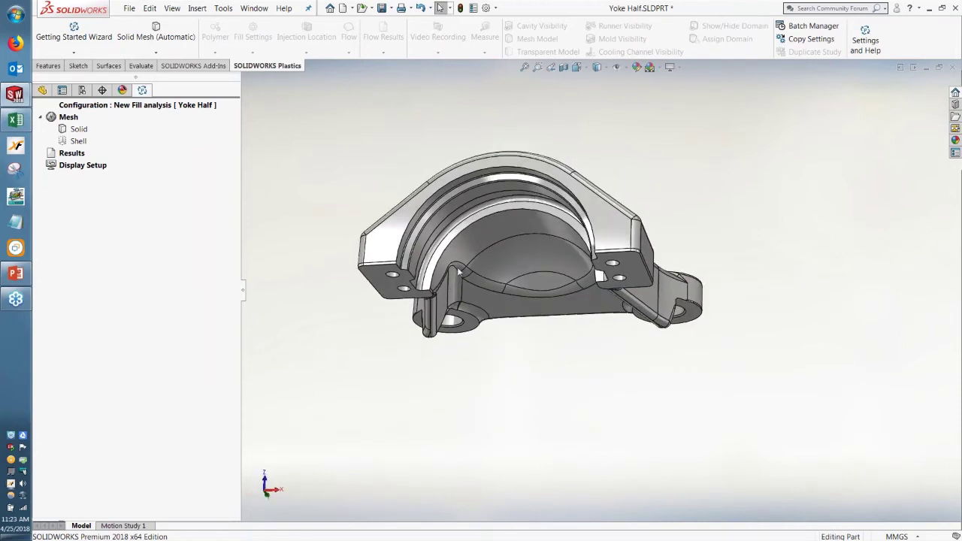
scroll(447, 280, down, 3)
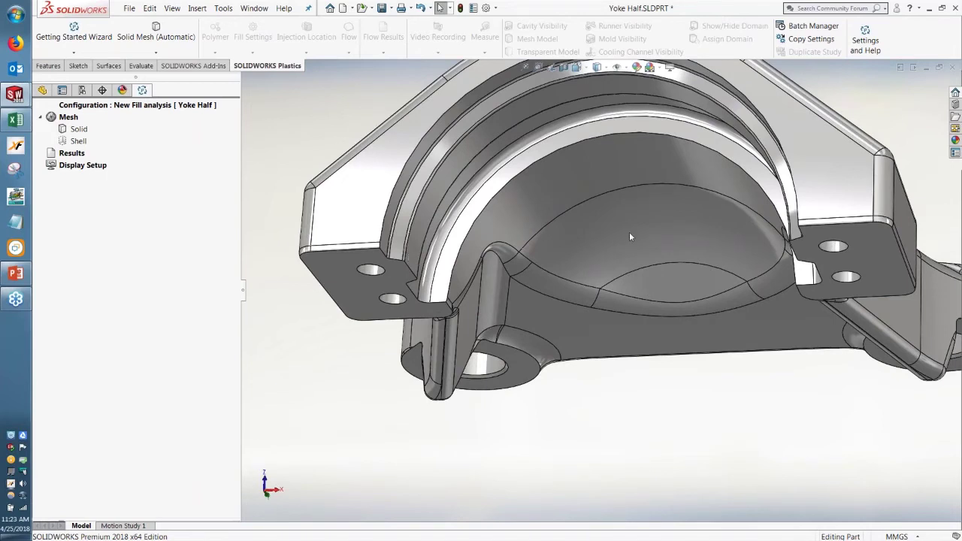
scroll(633, 239, up, 3)
middle_drag(633, 239, 642, 366)
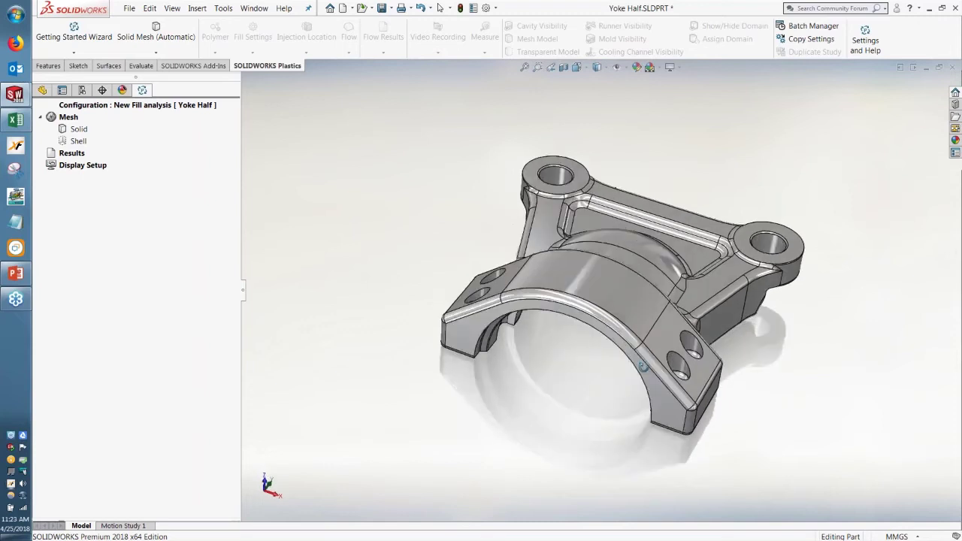
scroll(755, 285, down, 2)
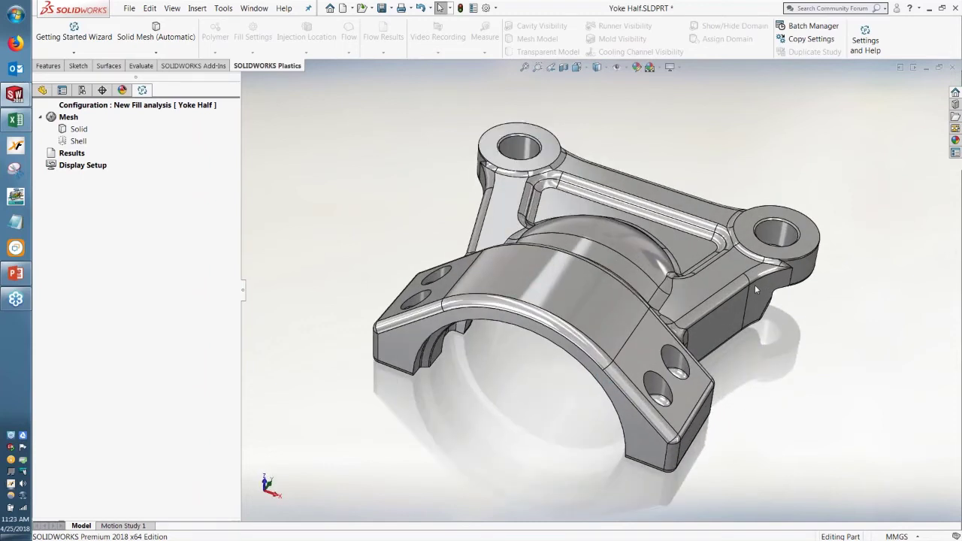
right_click(86, 132)
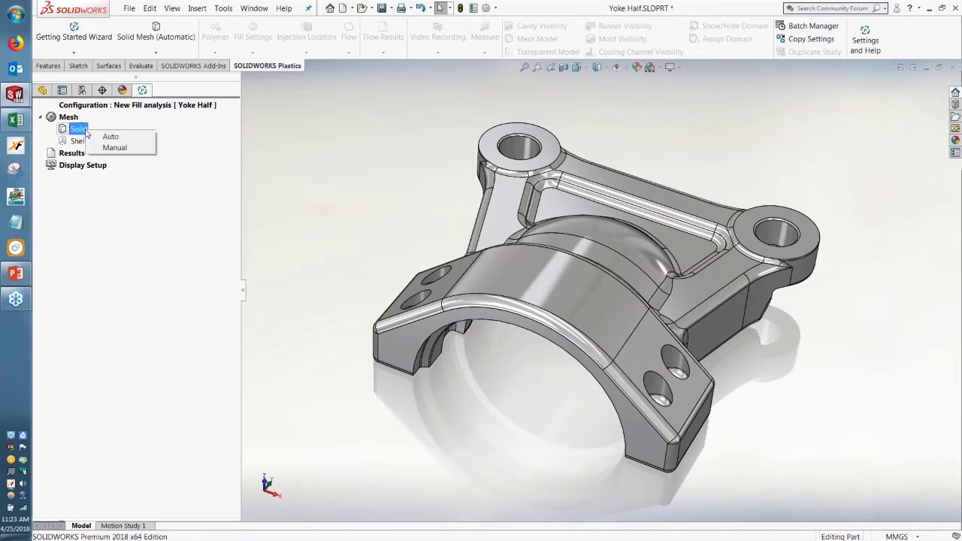
click(147, 149)
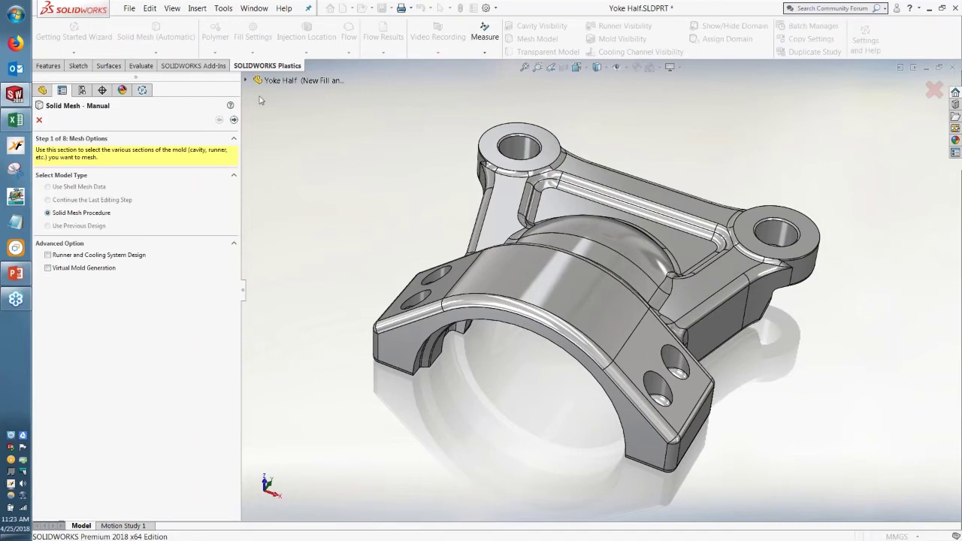
click(234, 121)
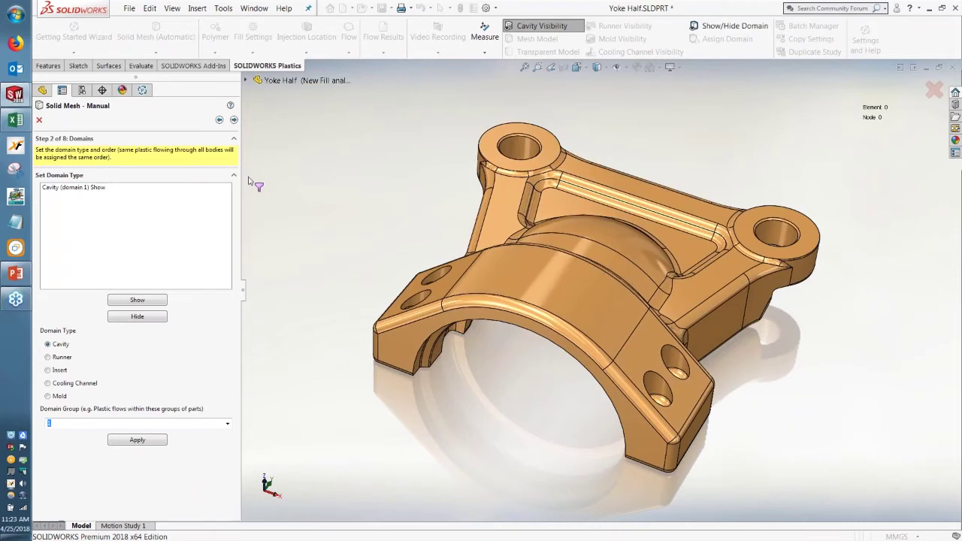
click(128, 189)
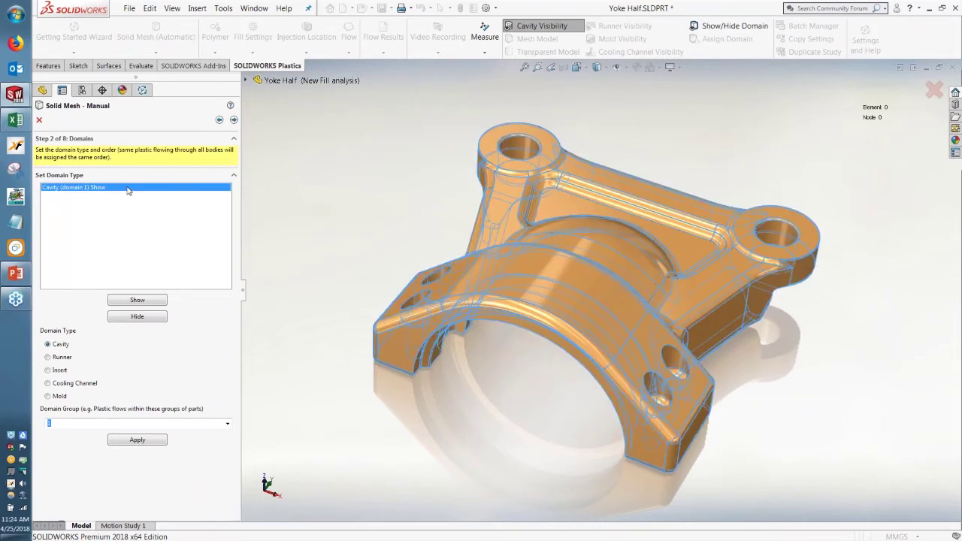
Create the cavity's surface mesh with a triangle size of 8 mm and accept the mesh summary.
click(233, 120)
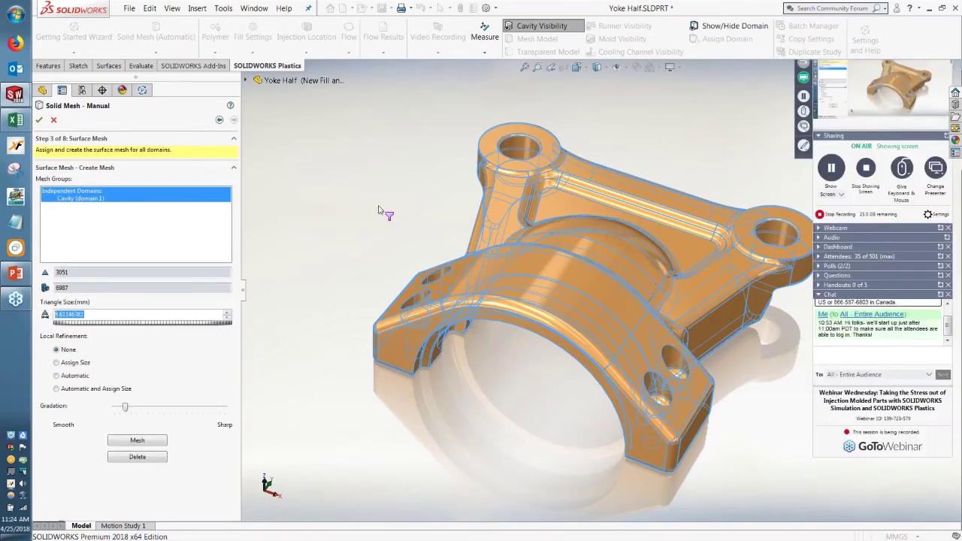
text(8)
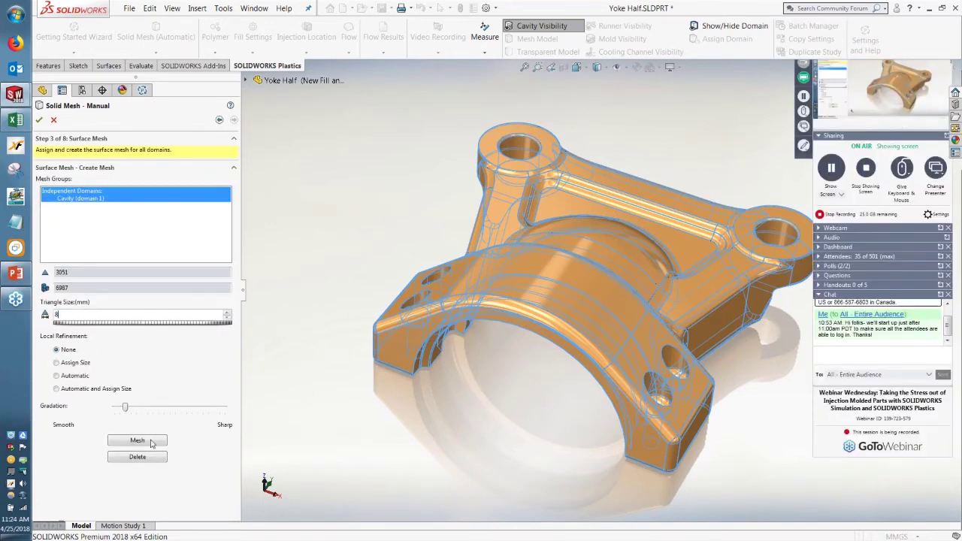
click(137, 440)
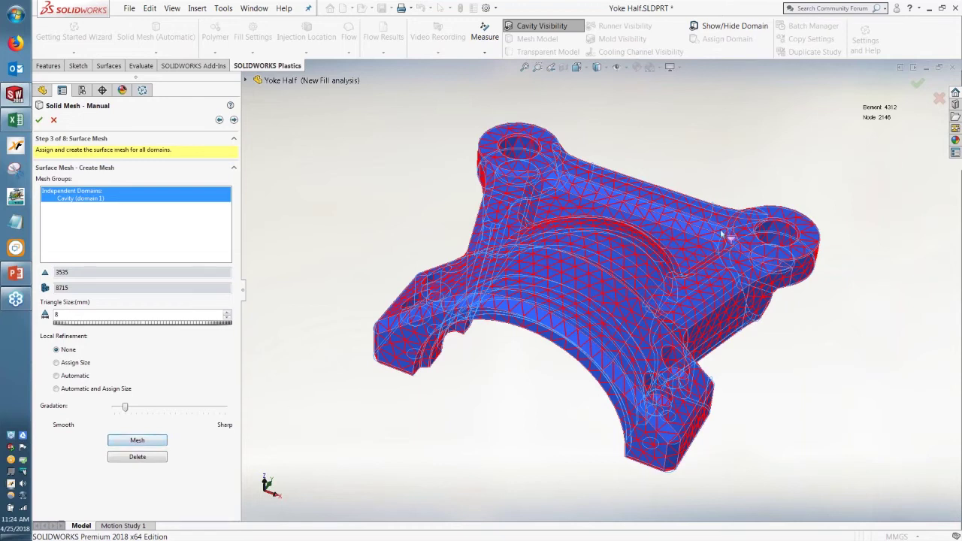
middle_drag(720, 235, 239, 134)
click(233, 122)
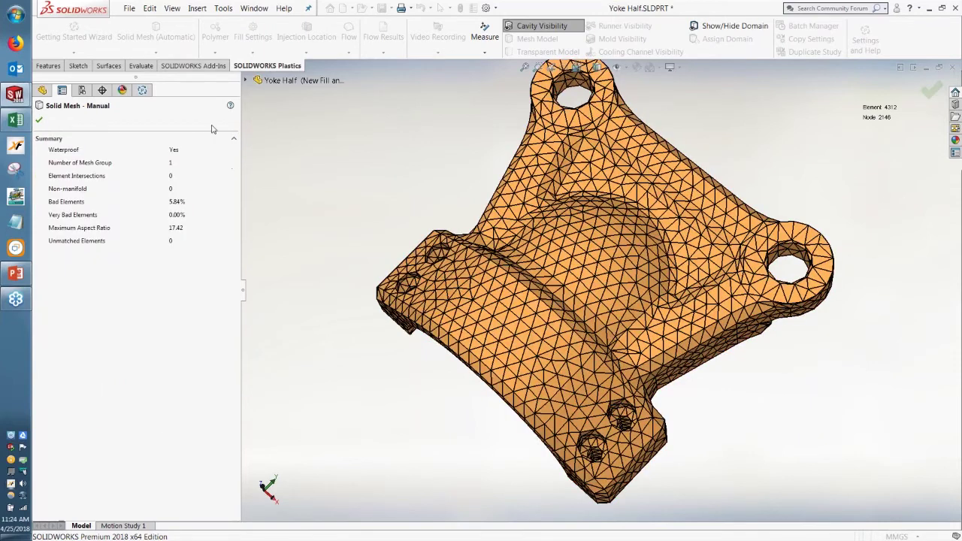
click(40, 122)
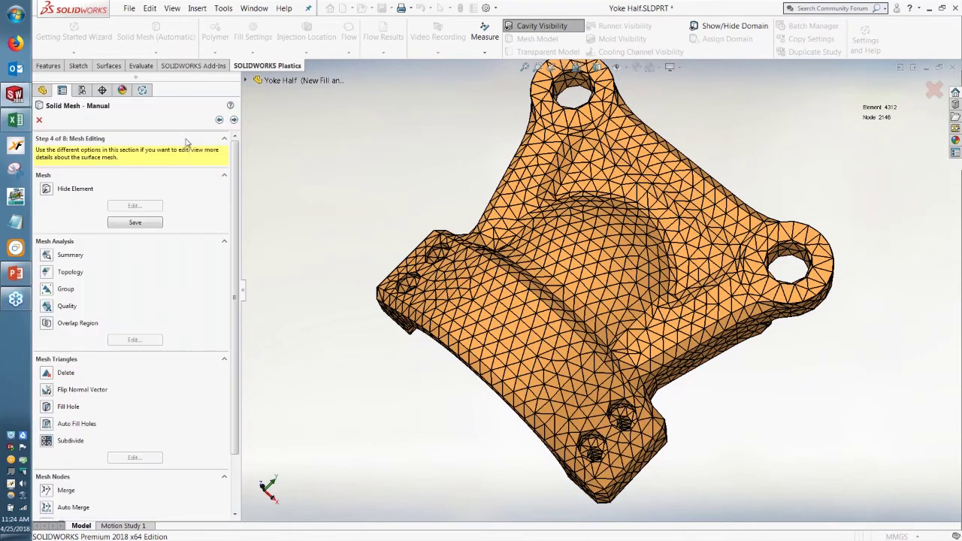
Generate a tetrahedral solid mesh of the cavity with a sharper gradation and advance through section clipping to the solid mesh quality stage.
click(234, 120)
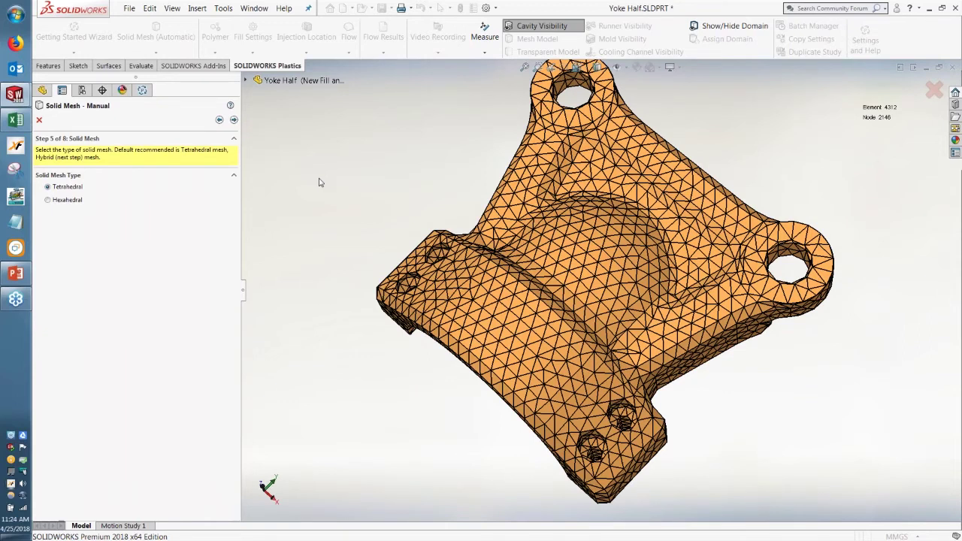
click(233, 120)
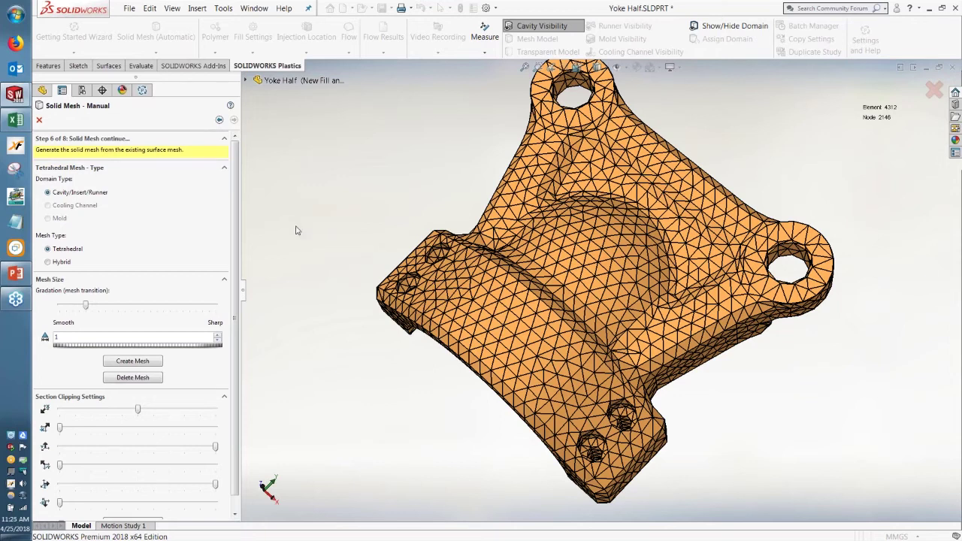
drag(85, 305, 162, 308)
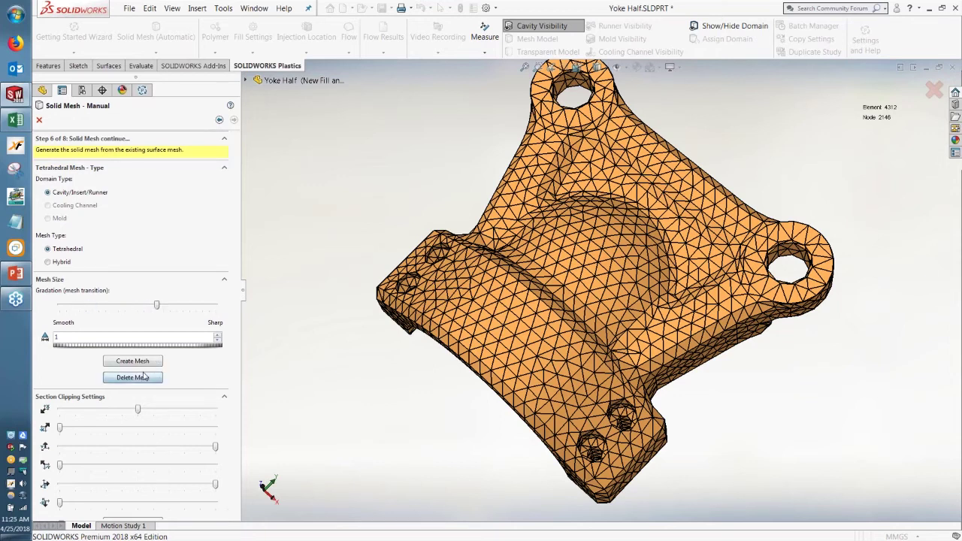
click(132, 360)
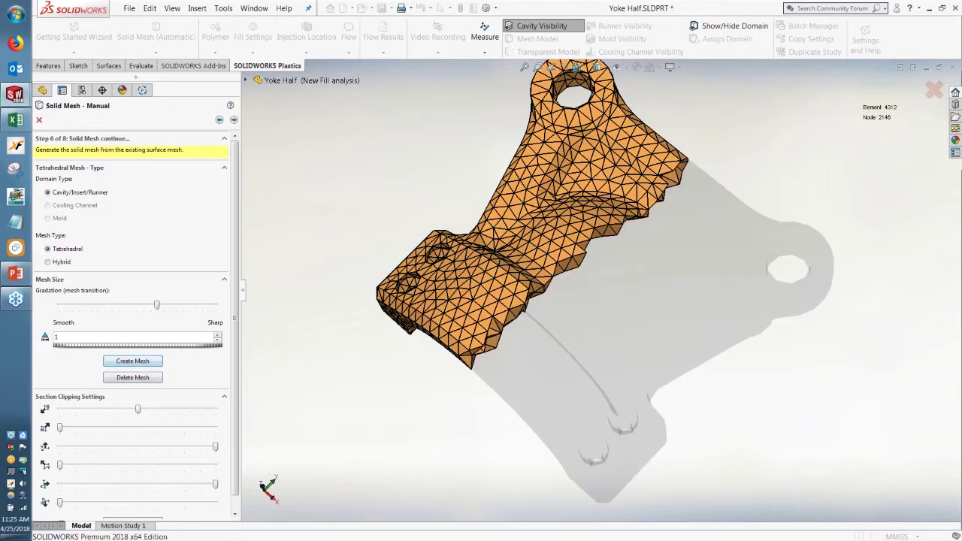
middle_drag(440, 279, 680, 334)
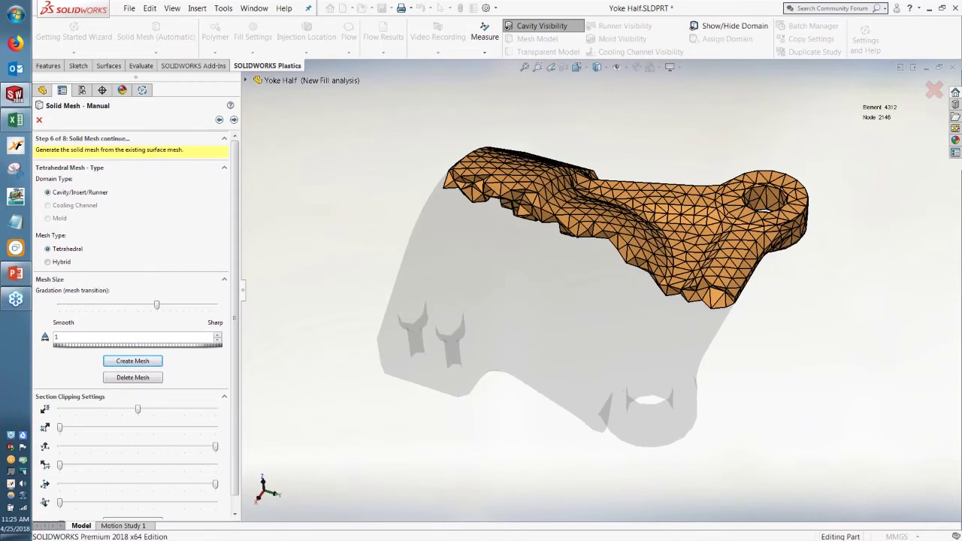
middle_drag(671, 208, 529, 182)
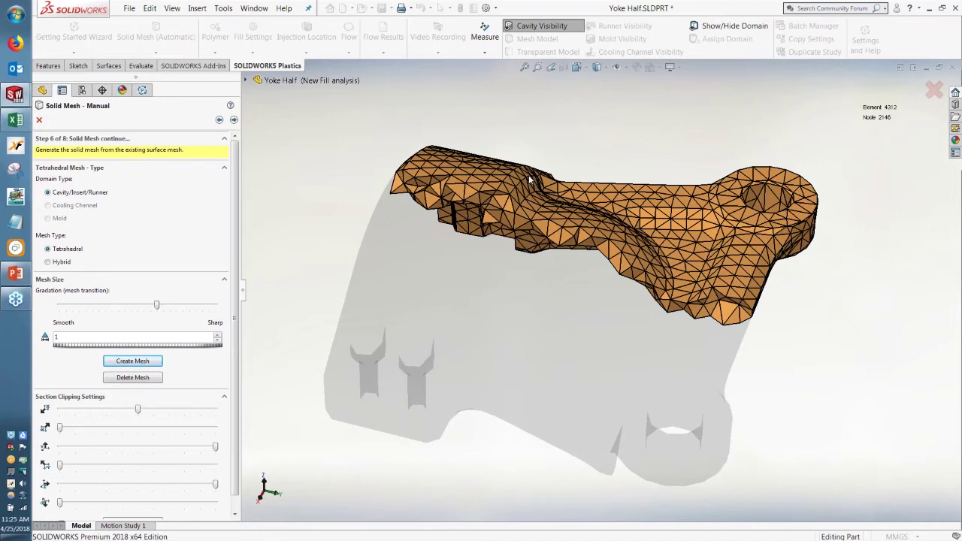
click(234, 120)
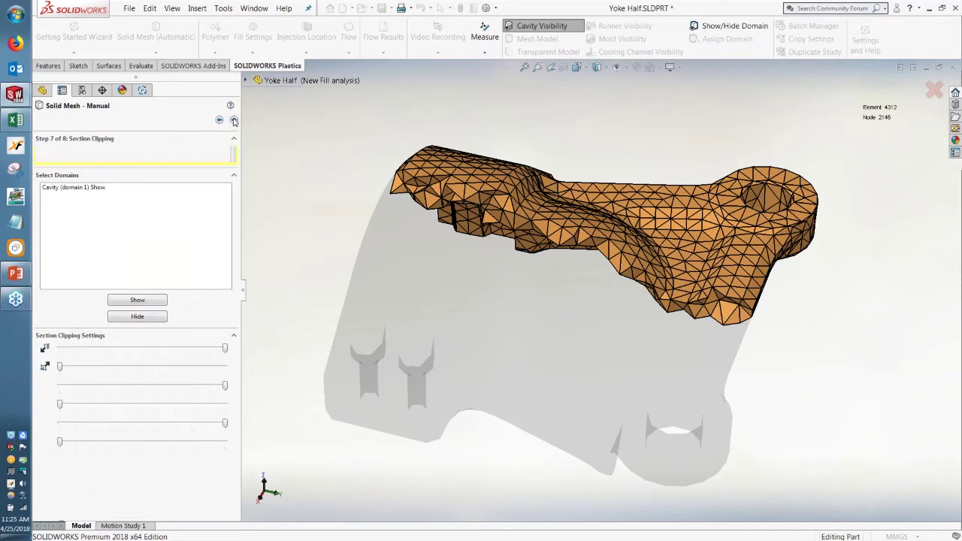
click(234, 120)
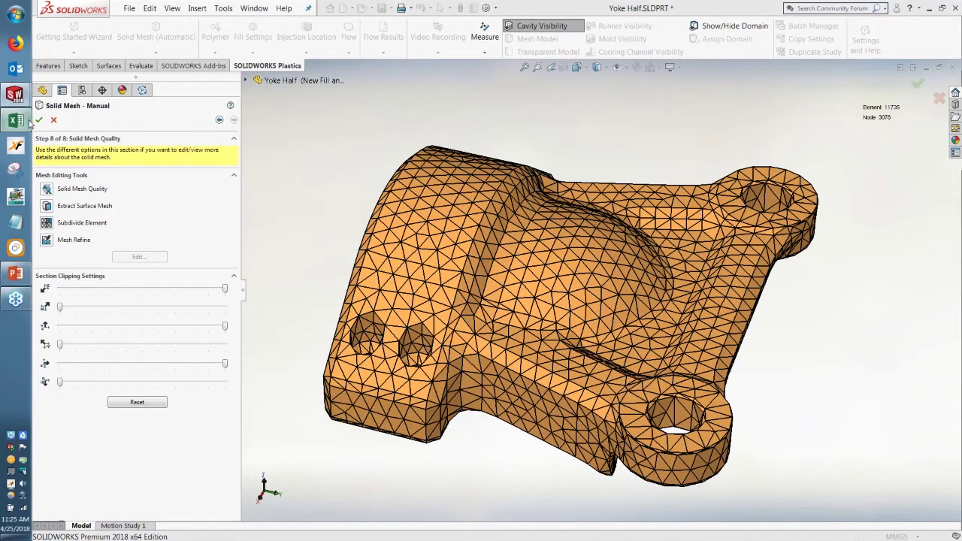
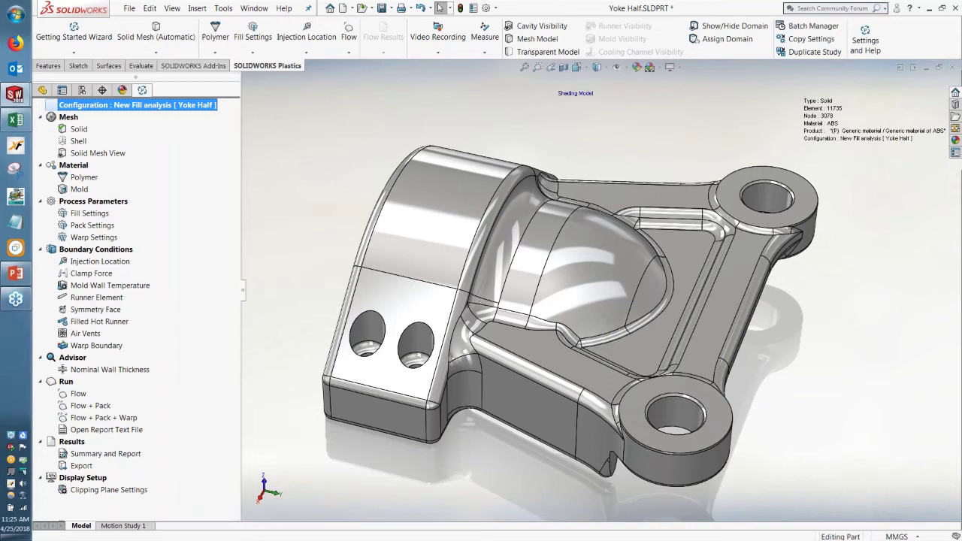
Assign the PA6 polymer BASF ULTRAMID B3EG10 from the default database to the cavity.
right_click(92, 180)
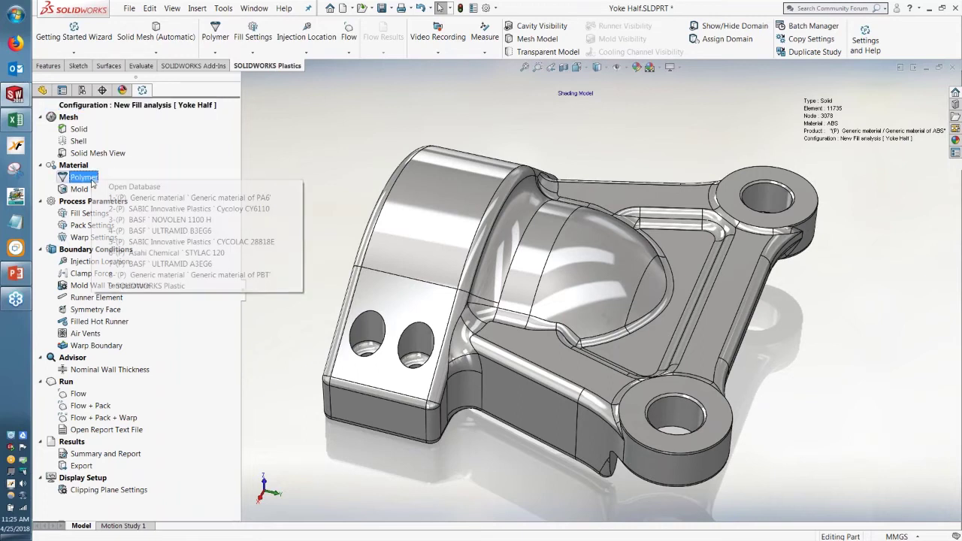
click(180, 193)
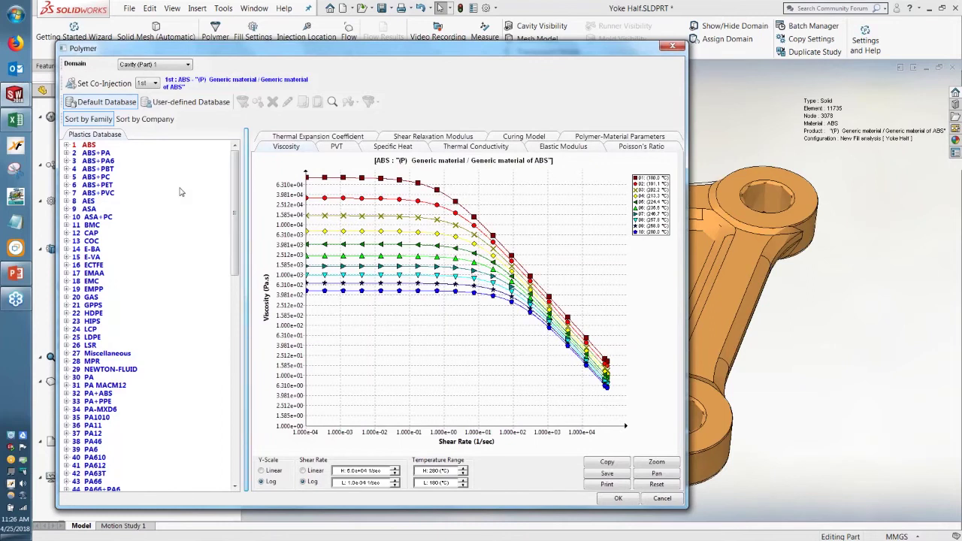
drag(233, 264, 233, 320)
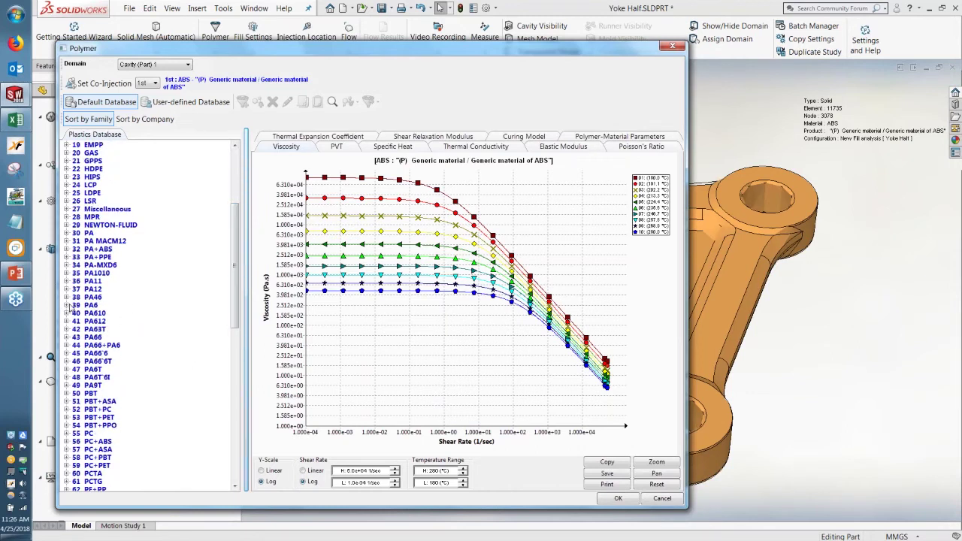
click(67, 305)
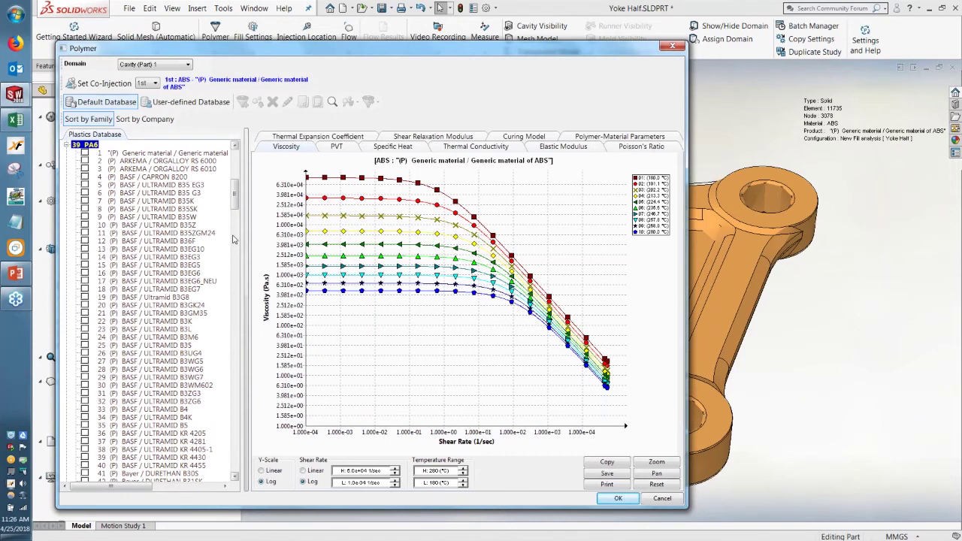
scroll(204, 240, down, 12)
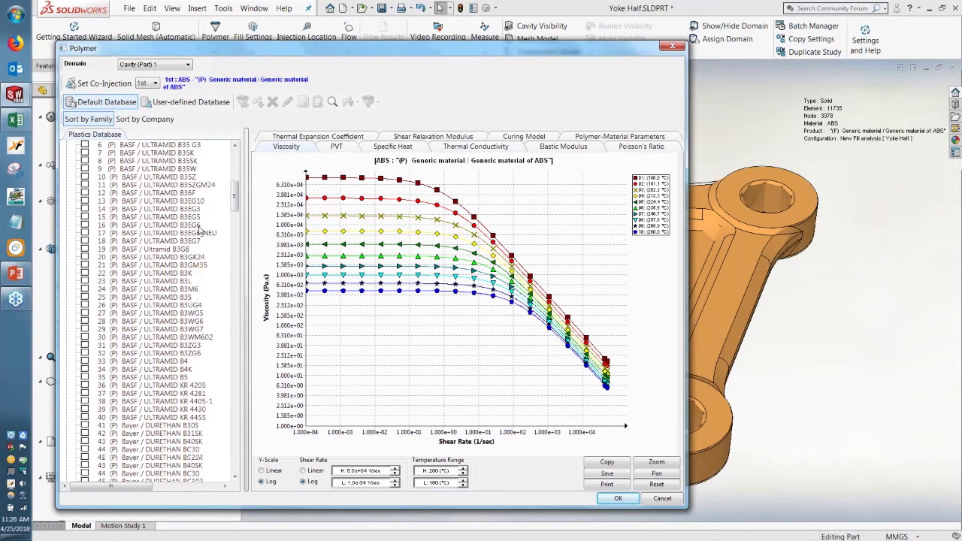
scroll(206, 257, down, 17)
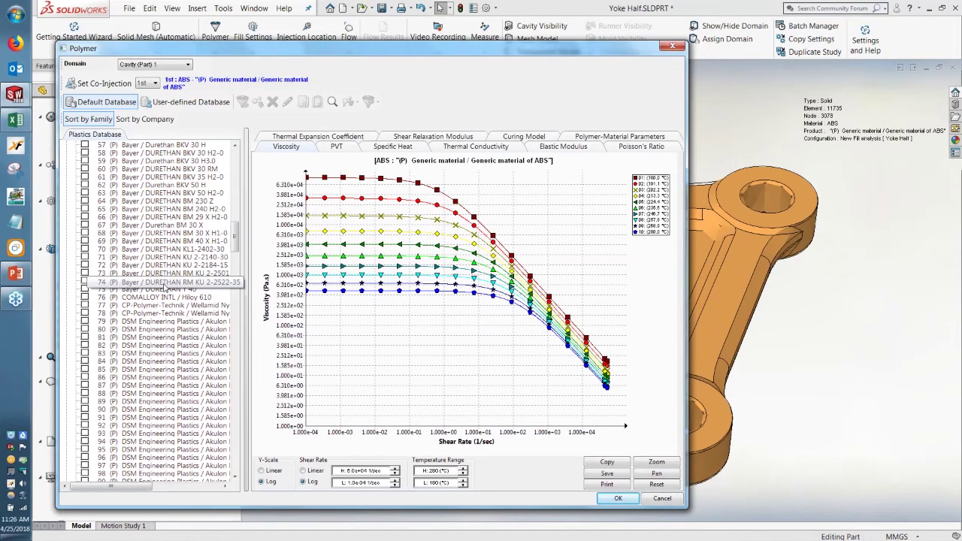
scroll(184, 289, down, 20)
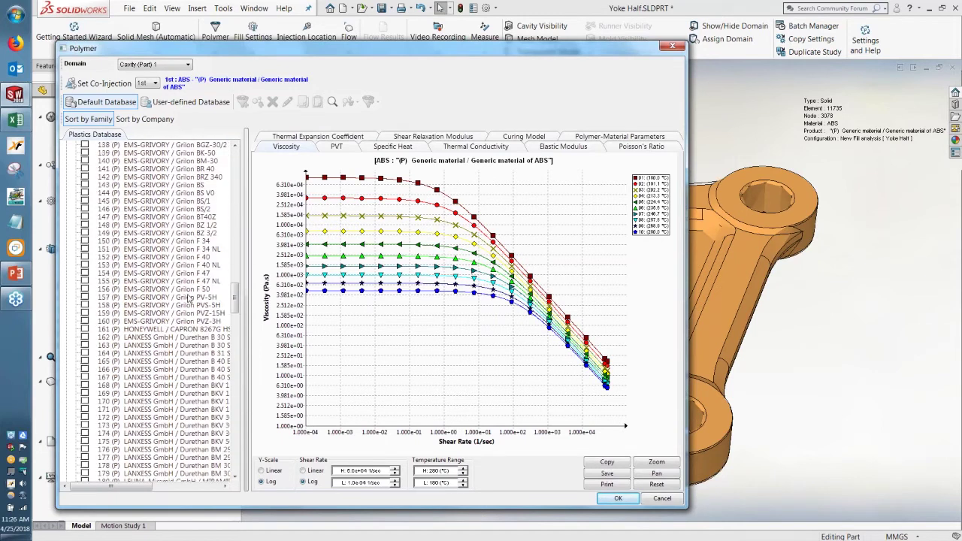
drag(234, 342, 255, 174)
scroll(209, 316, down, 4)
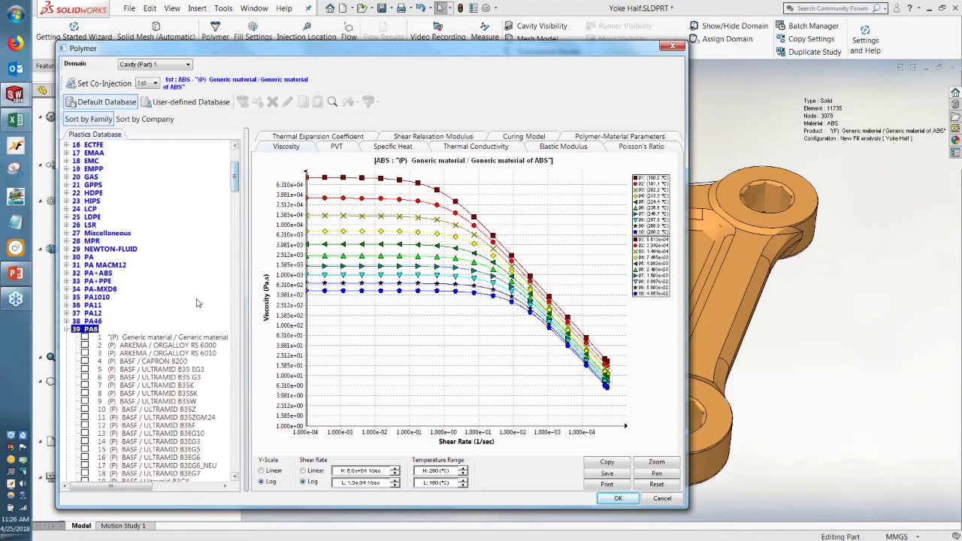
scroll(211, 319, down, 3)
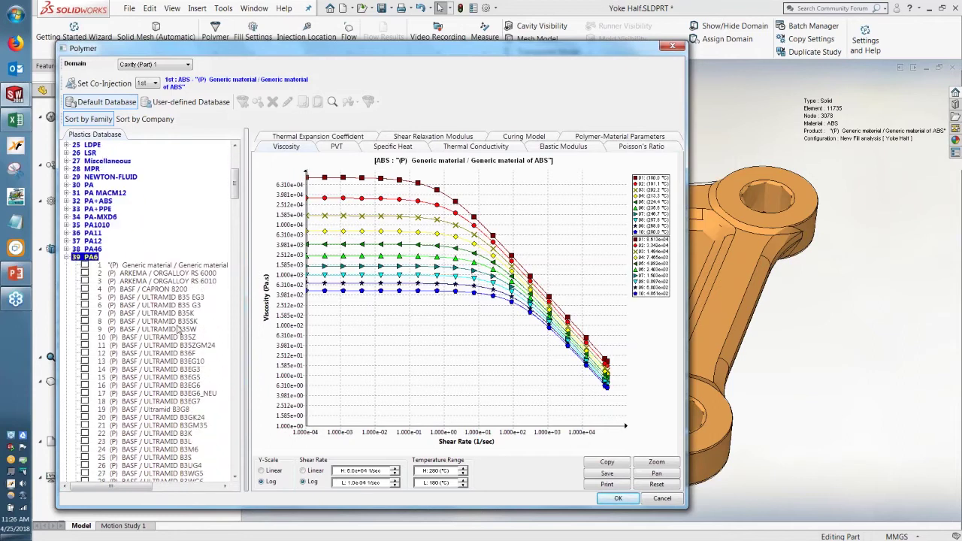
click(162, 363)
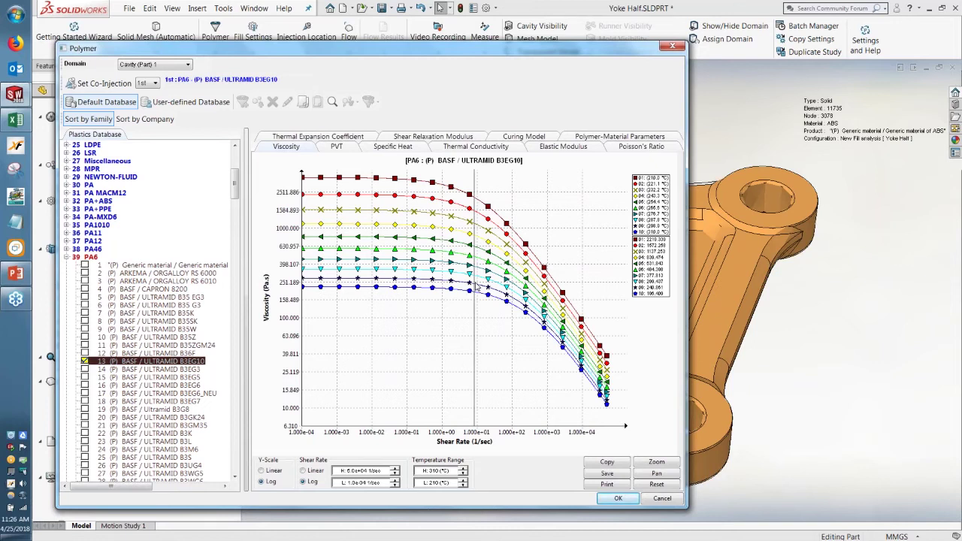
click(618, 499)
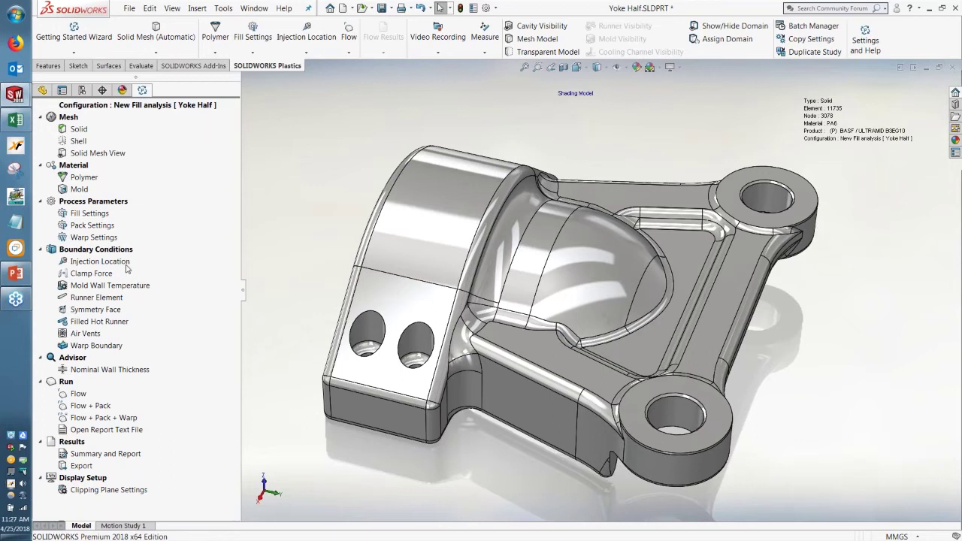
Add a node injection location with a 5 mm pointer diameter near the middle of the crossbar's outer face between the two lugs.
double_click(100, 261)
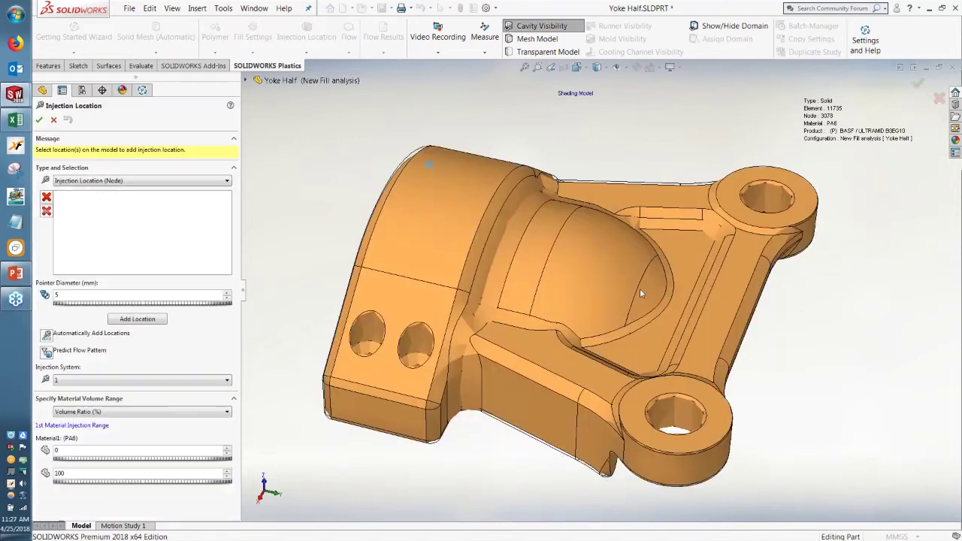
middle_drag(639, 289, 684, 409)
scroll(590, 352, down, 10)
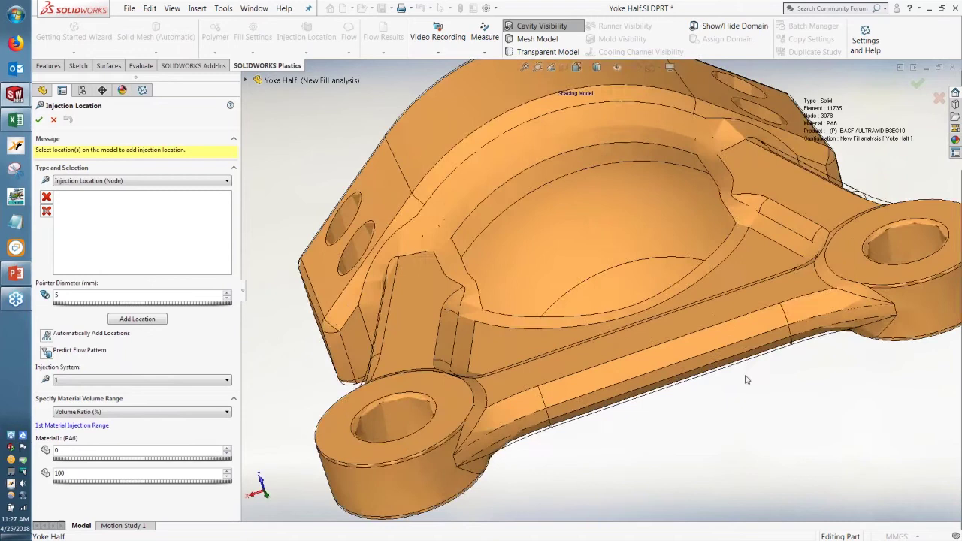
click(590, 385)
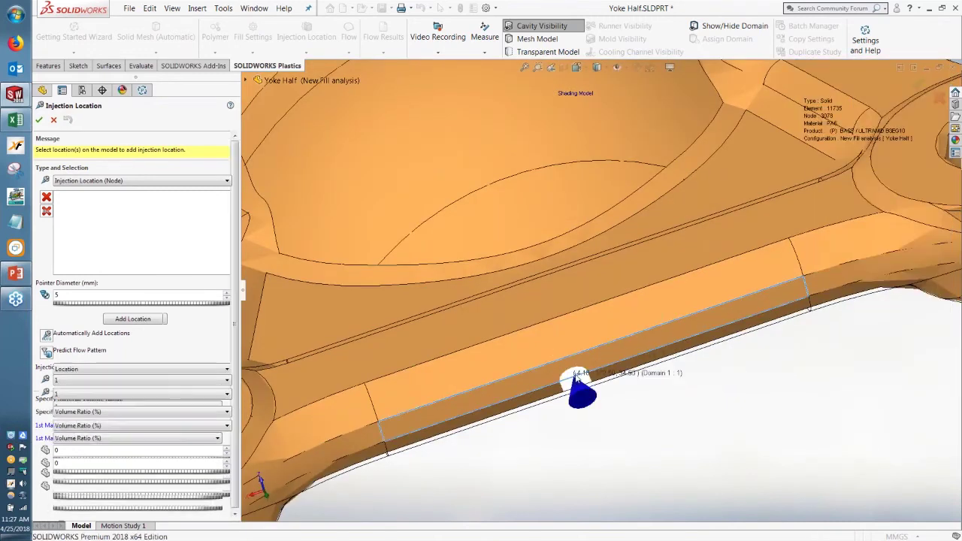
click(130, 322)
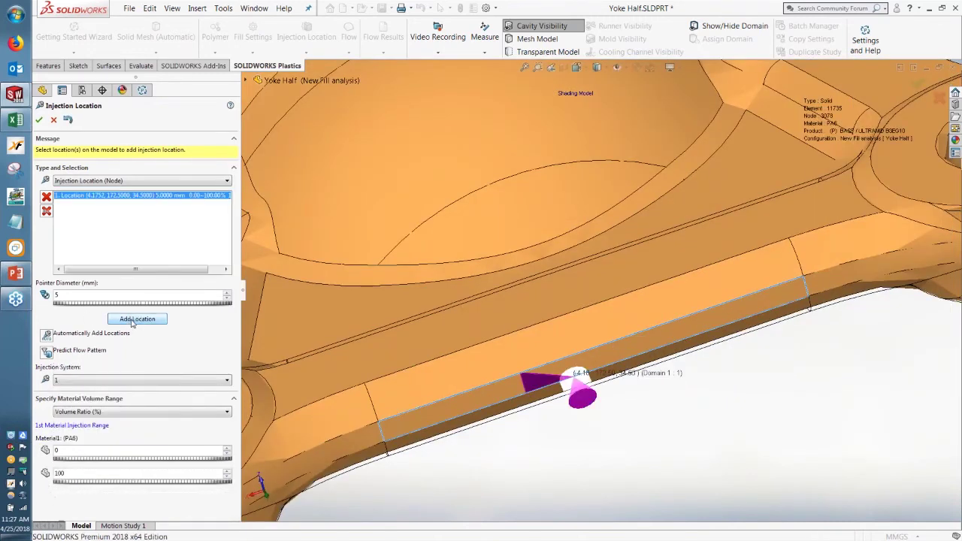
Define a face-type injection location from mesh faces at the middle of the crossbar's outer face and accept the injection settings.
click(116, 181)
click(113, 198)
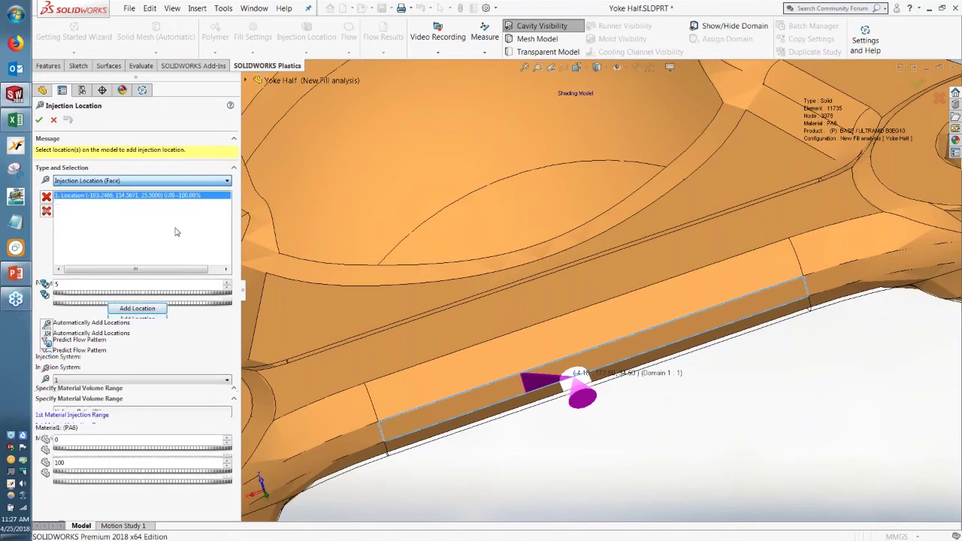
click(604, 364)
click(600, 366)
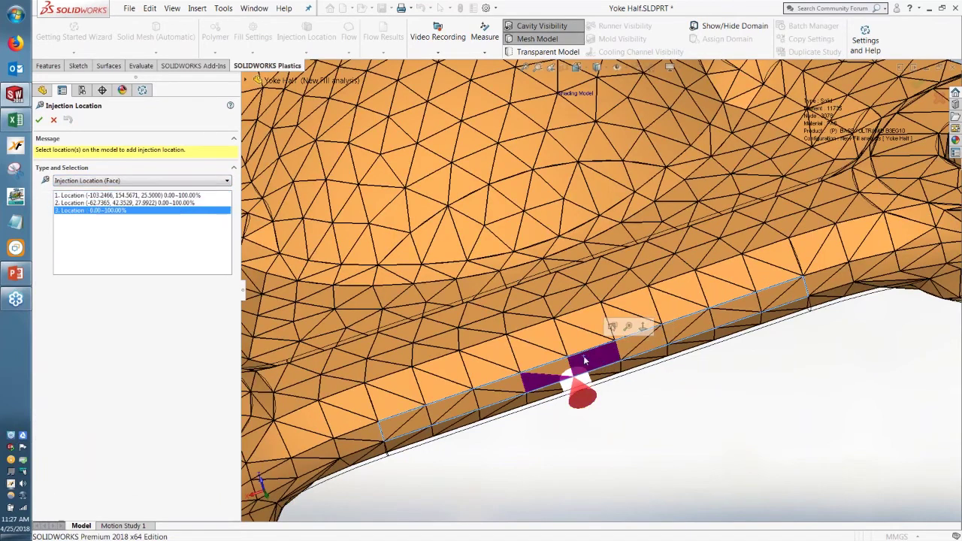
click(590, 350)
key(f)
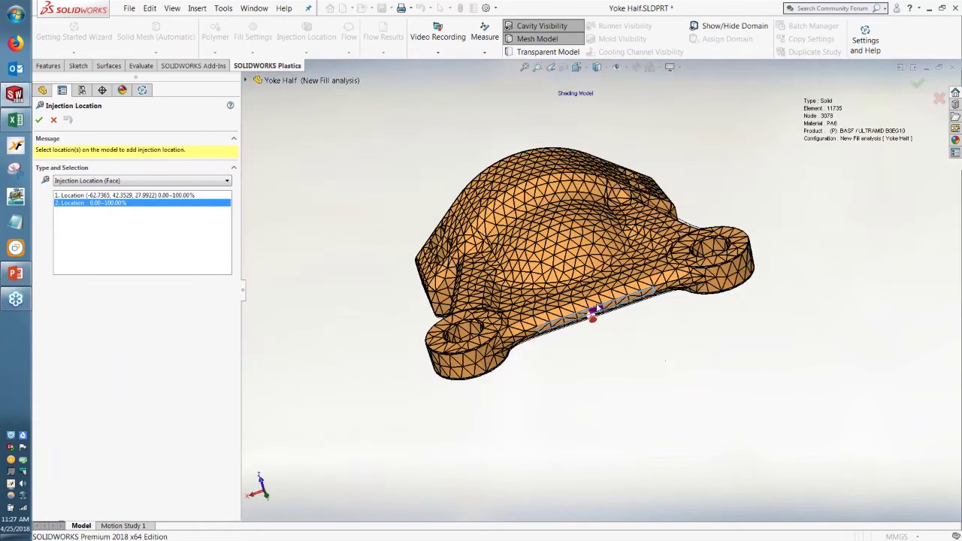
middle_drag(646, 334, 653, 369)
scroll(654, 369, down, 4)
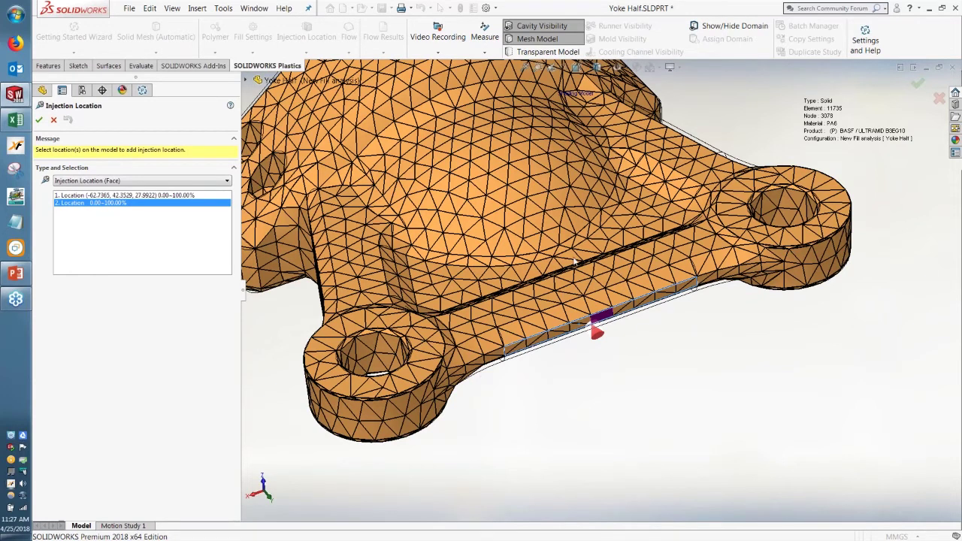
click(39, 119)
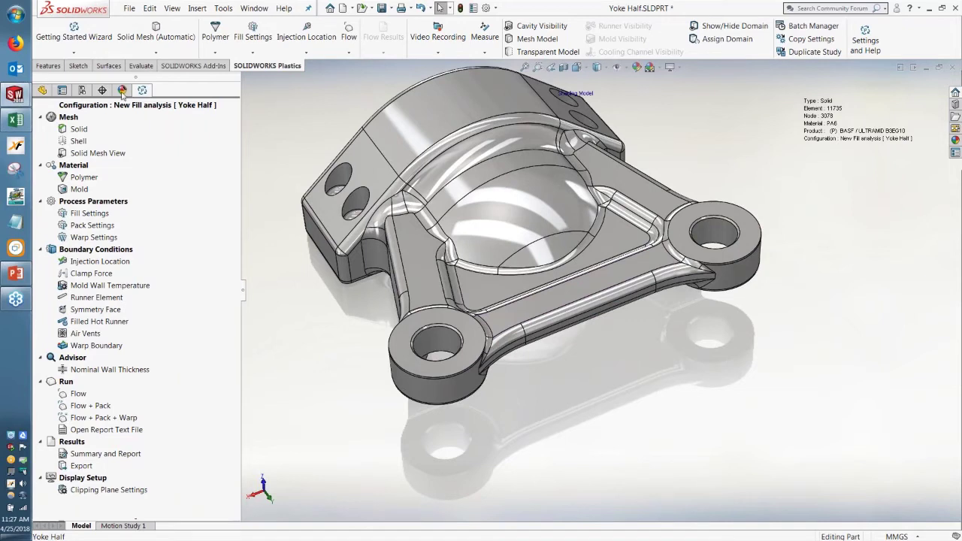
Run the Flow analysis for the New Fill analysis configuration and move the Analysis Manager window clear of the part.
click(79, 394)
right_click(80, 396)
click(99, 401)
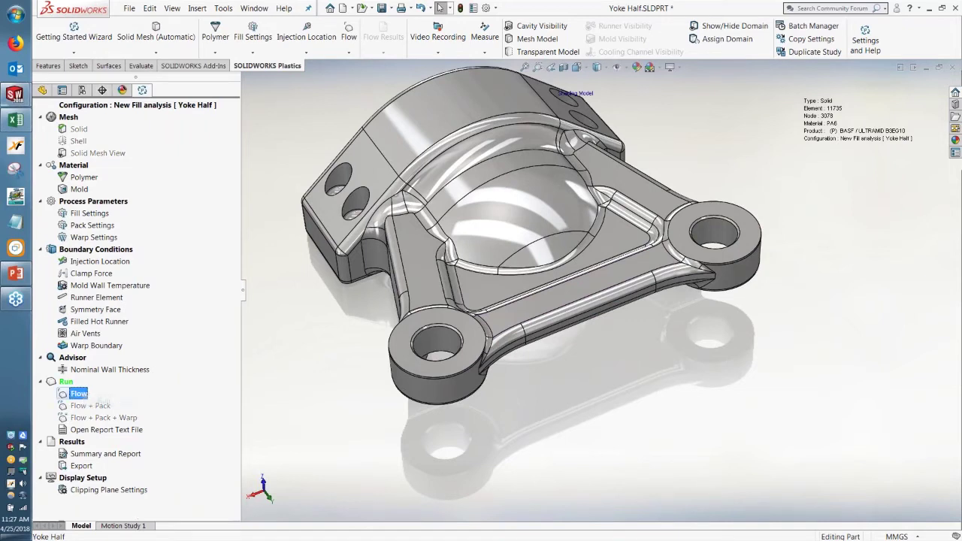
drag(420, 172, 197, 99)
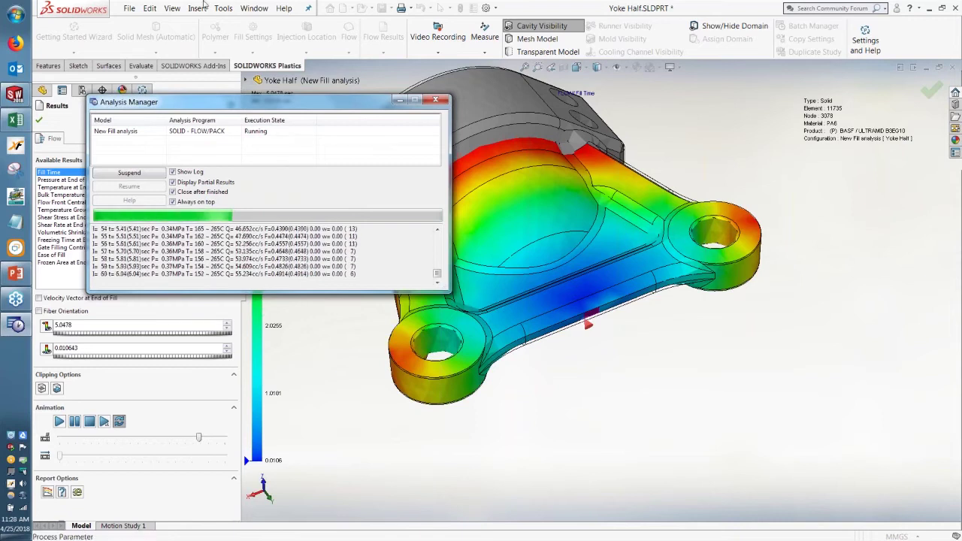
Suspend the running flow analysis and terminate its process.
click(163, 175)
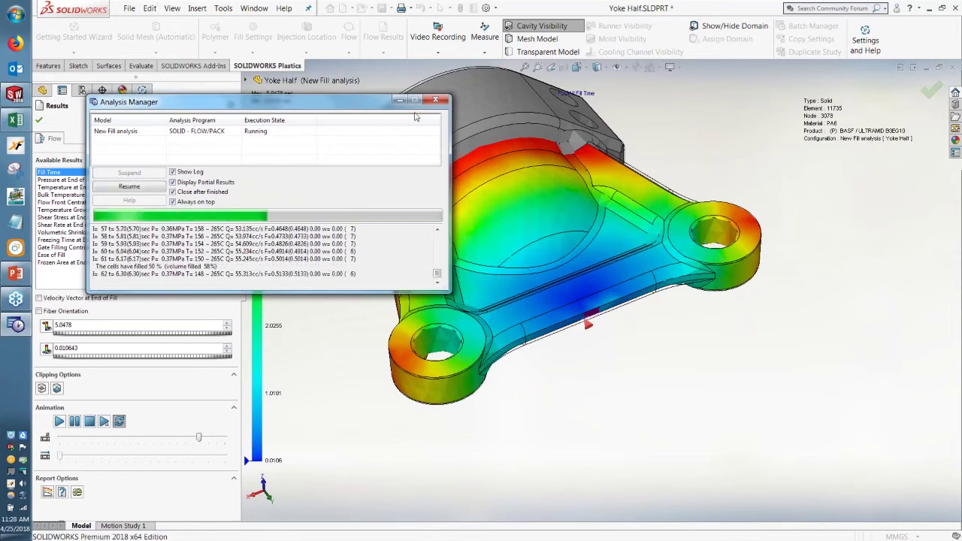
drag(442, 107, 446, 171)
click(443, 165)
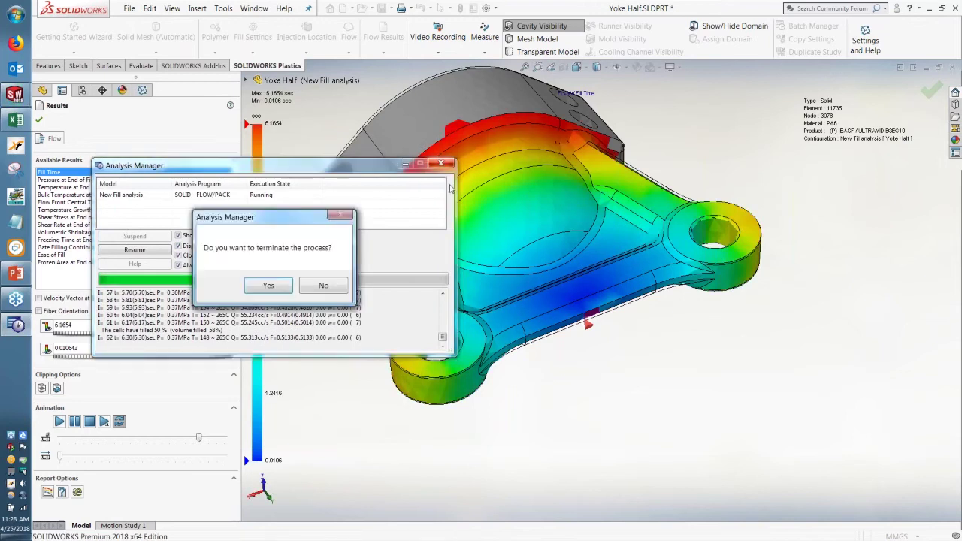
click(278, 290)
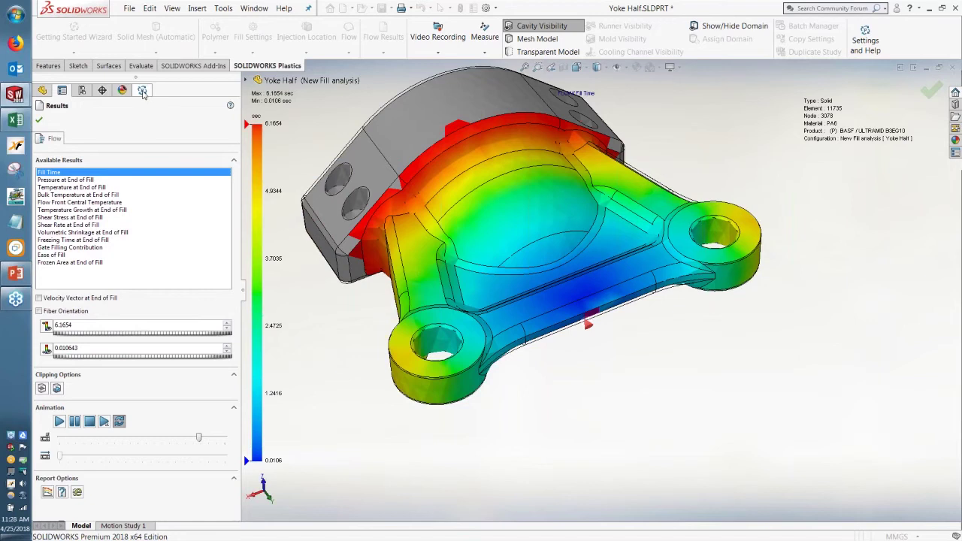
drag(142, 90, 142, 157)
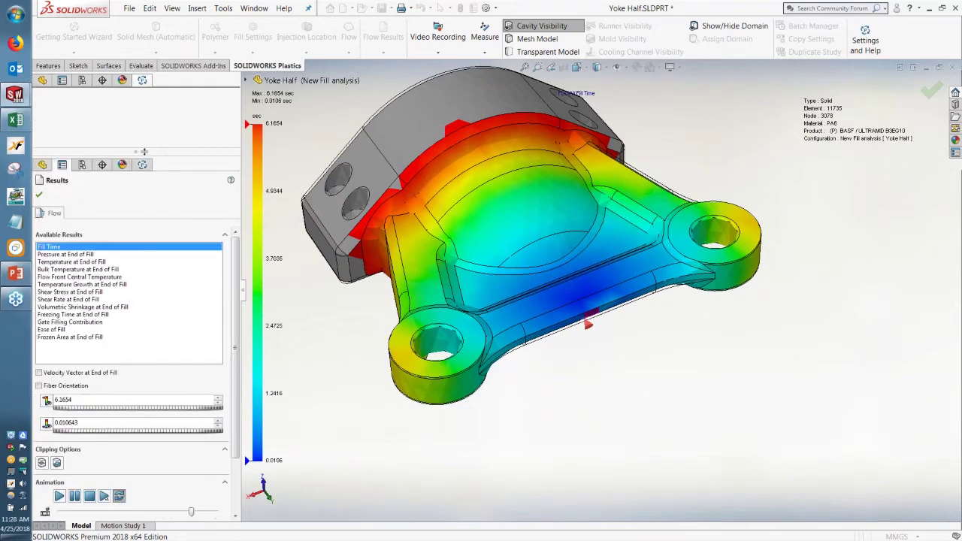
click(81, 80)
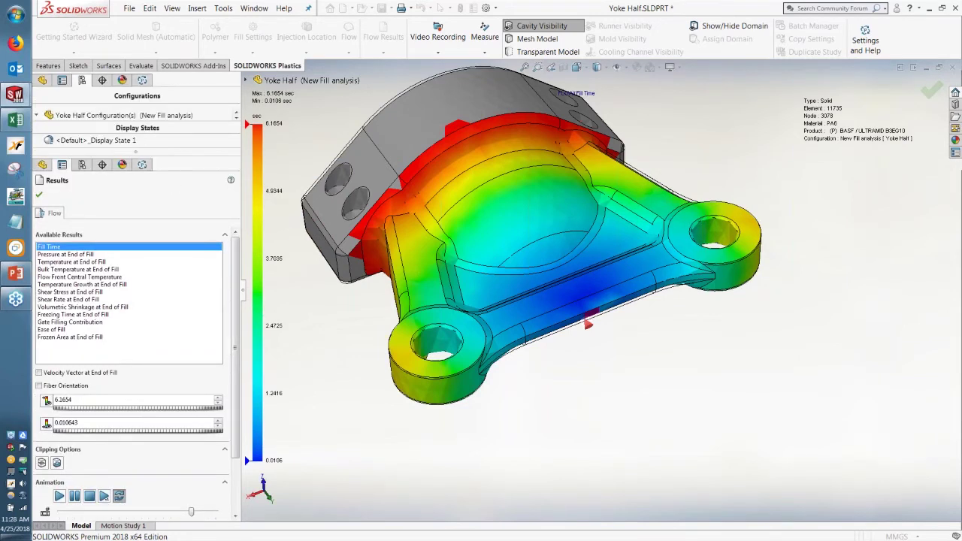
drag(142, 160, 142, 368)
right_click(113, 127)
click(143, 135)
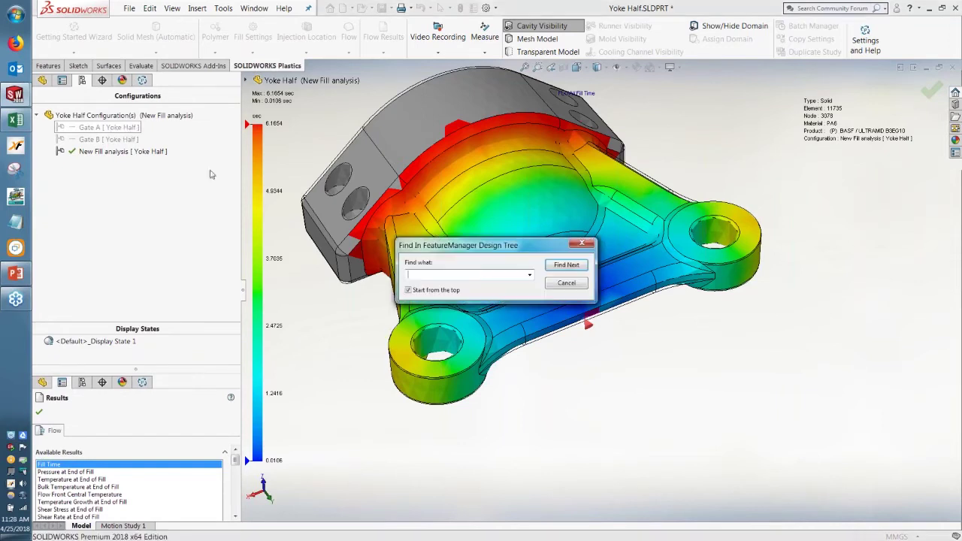
click(568, 286)
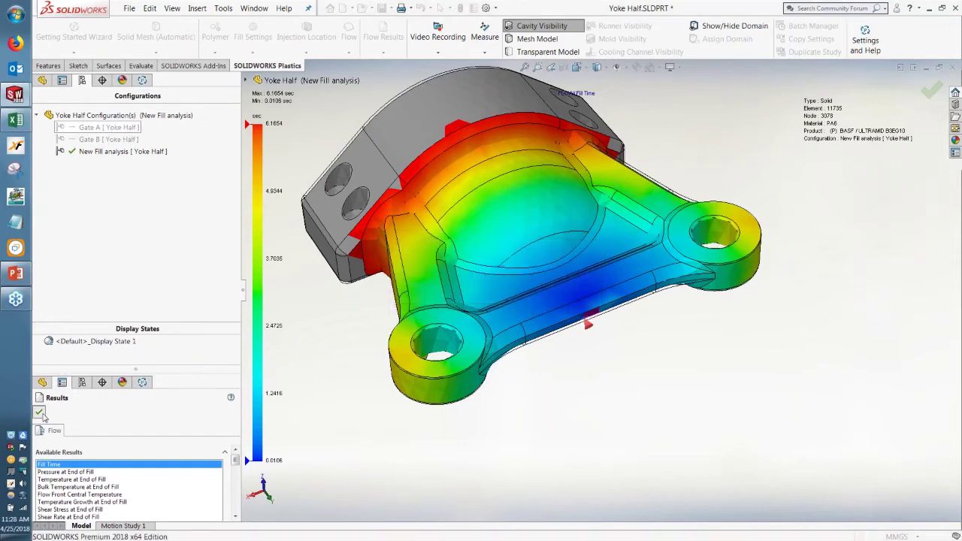
Close the flow results, activate the Gate A configuration and reload its Plastics project.
click(39, 412)
click(82, 90)
right_click(98, 138)
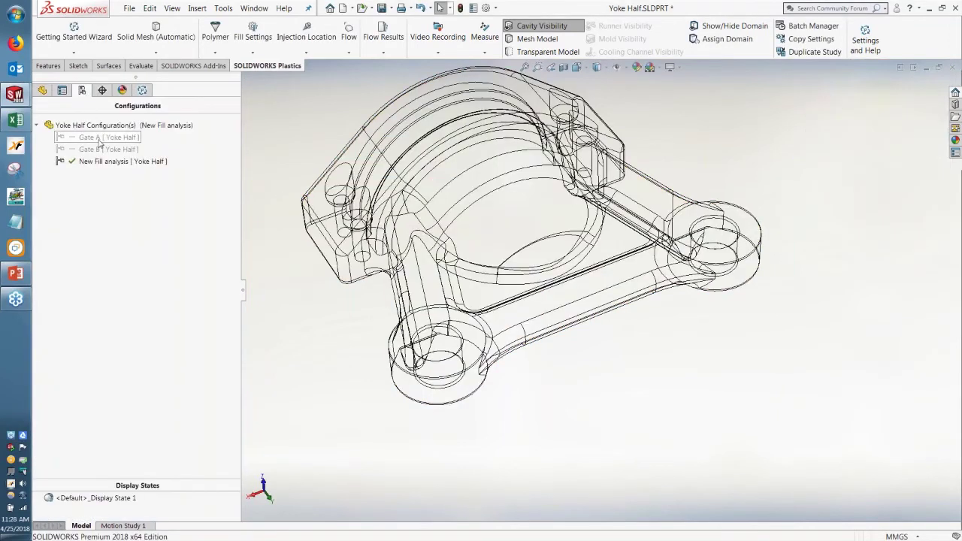
click(115, 148)
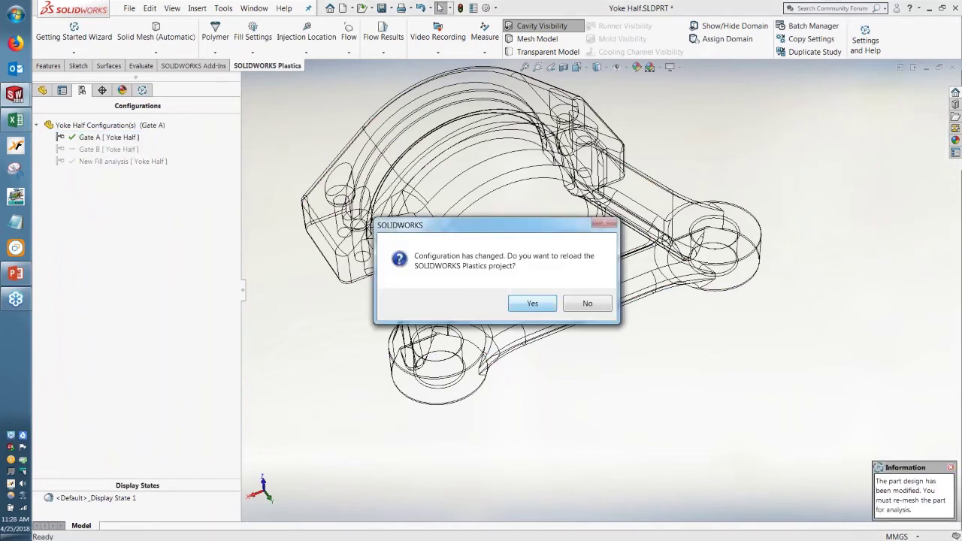
key(Return)
Open the flow results of the Gate A configuration and play the Fill Time animation.
click(142, 90)
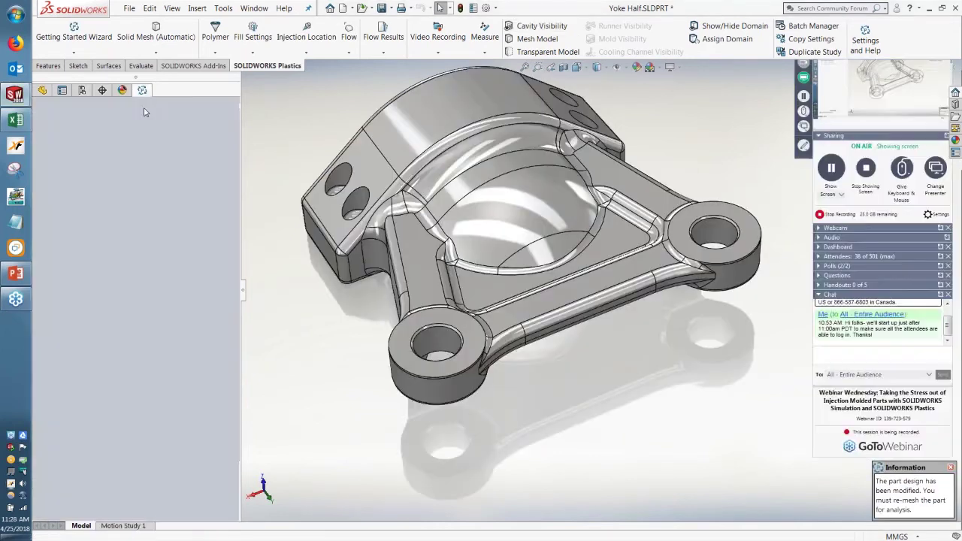
click(95, 262)
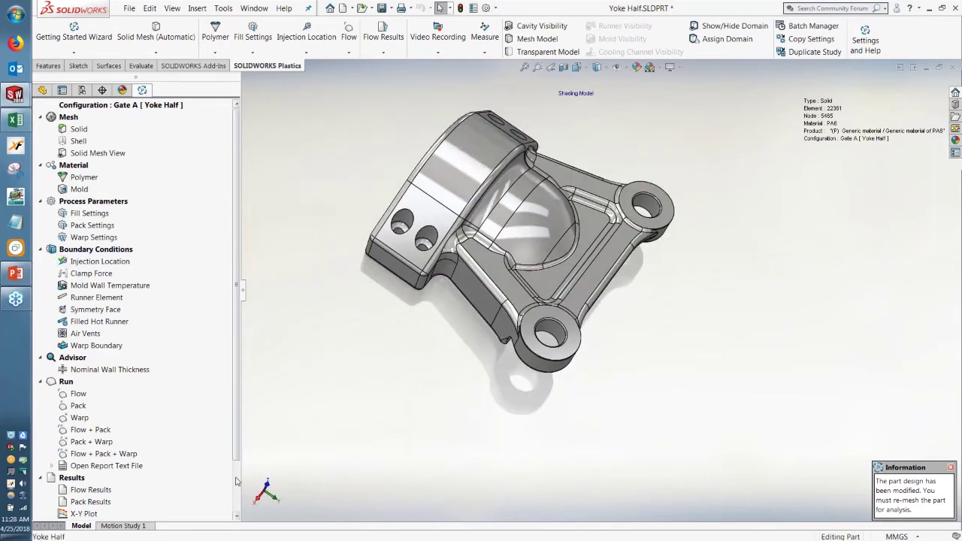
scroll(92, 442, down, 2)
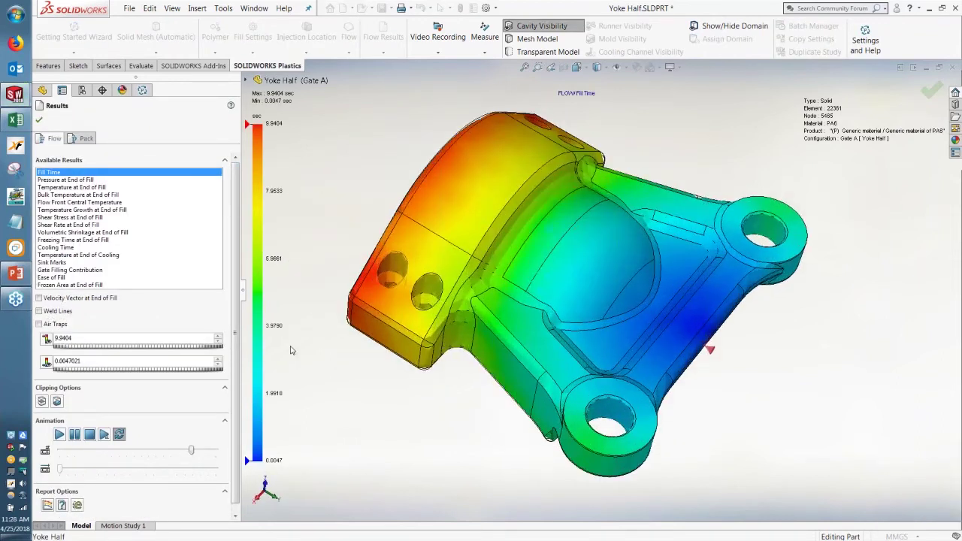
click(59, 434)
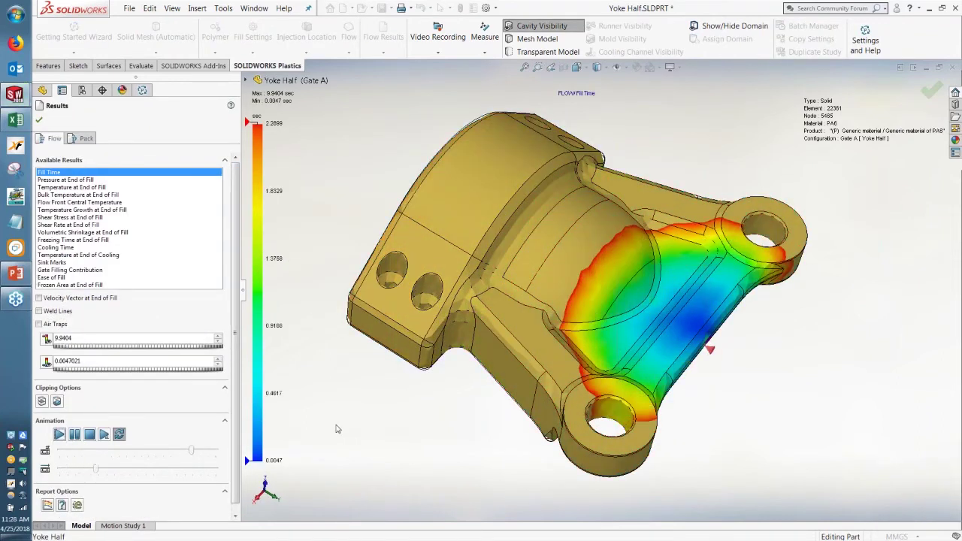
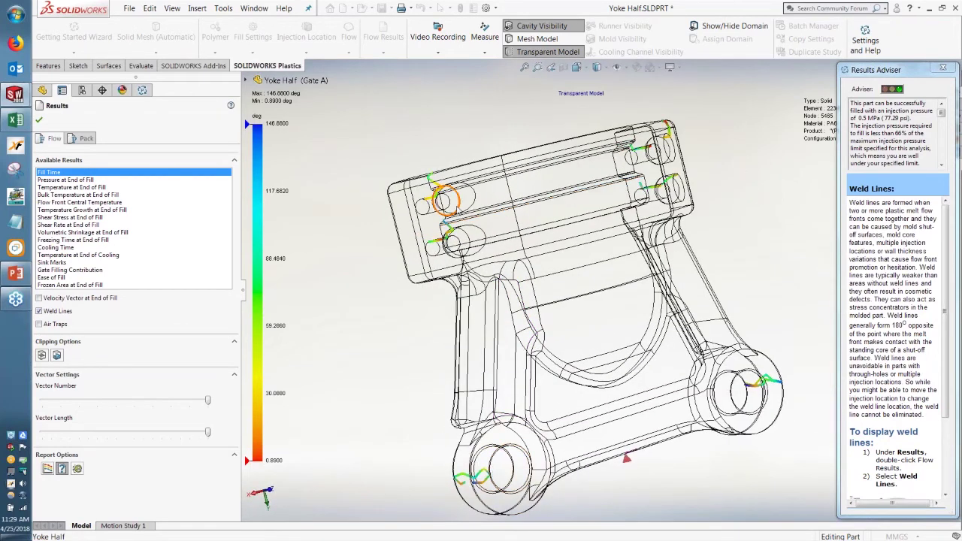
Examine the weld lines around the bolt holes and lug holes in the Gate A results.
scroll(464, 225, down, 3)
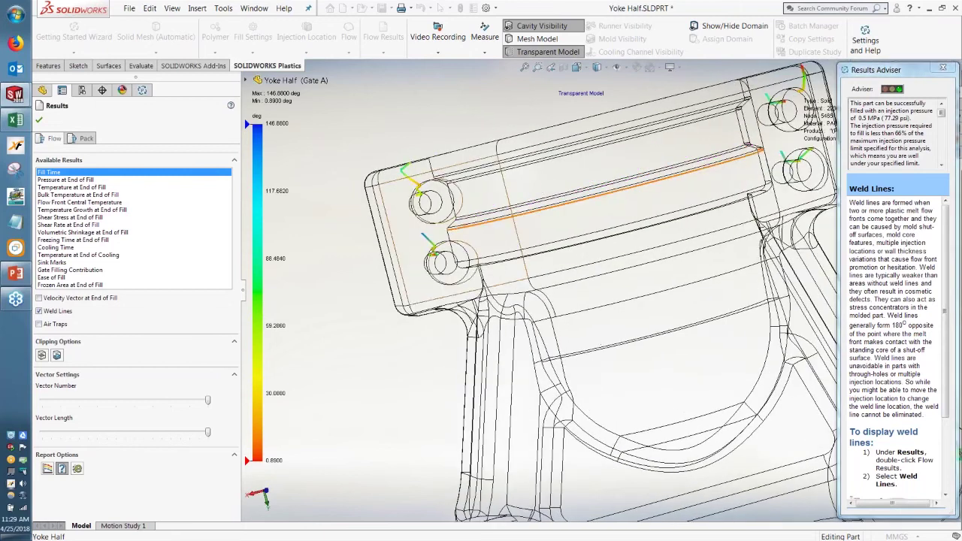
scroll(675, 308, up, 5)
middle_drag(676, 308, 736, 330)
scroll(613, 290, down, 2)
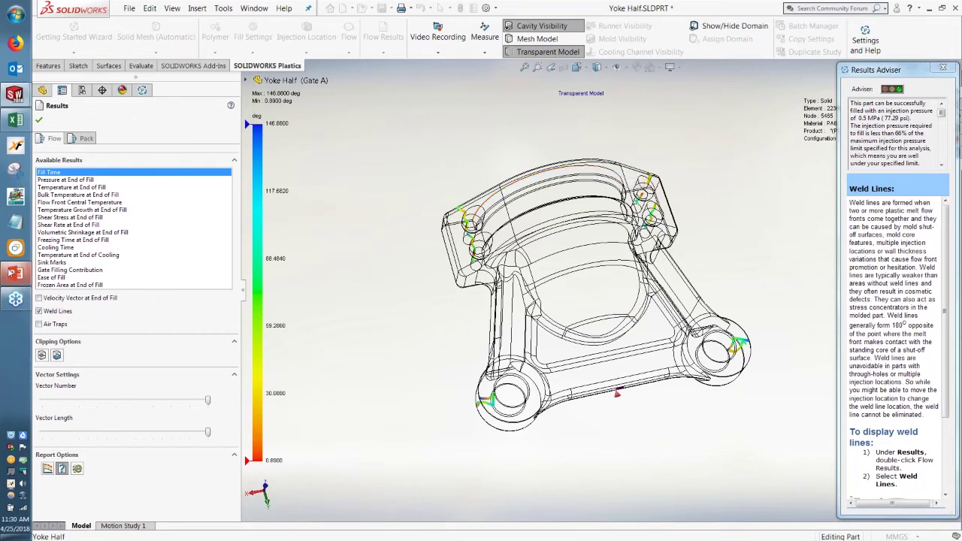
Switch to the PowerPoint presentation and start the slide show from the SOLIDWORKS Plastics packages slide.
click(15, 273)
click(124, 94)
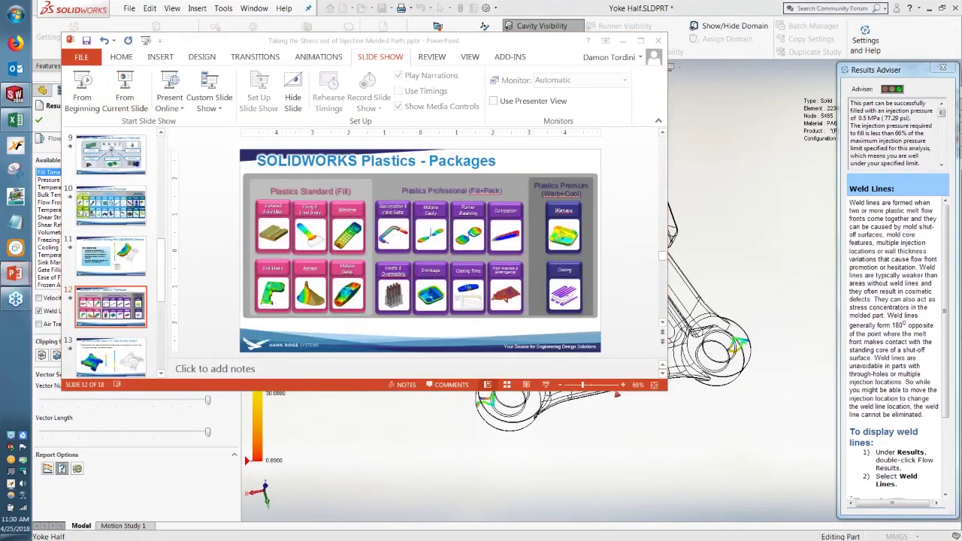
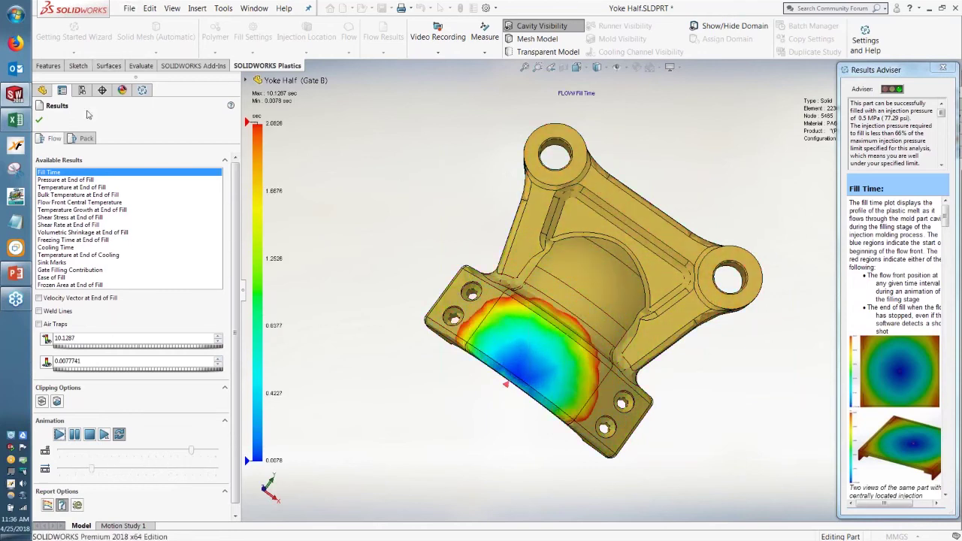
Close the Gate B flow results, review the holding and cooling times in its Pack Settings, and cancel out of them.
click(39, 119)
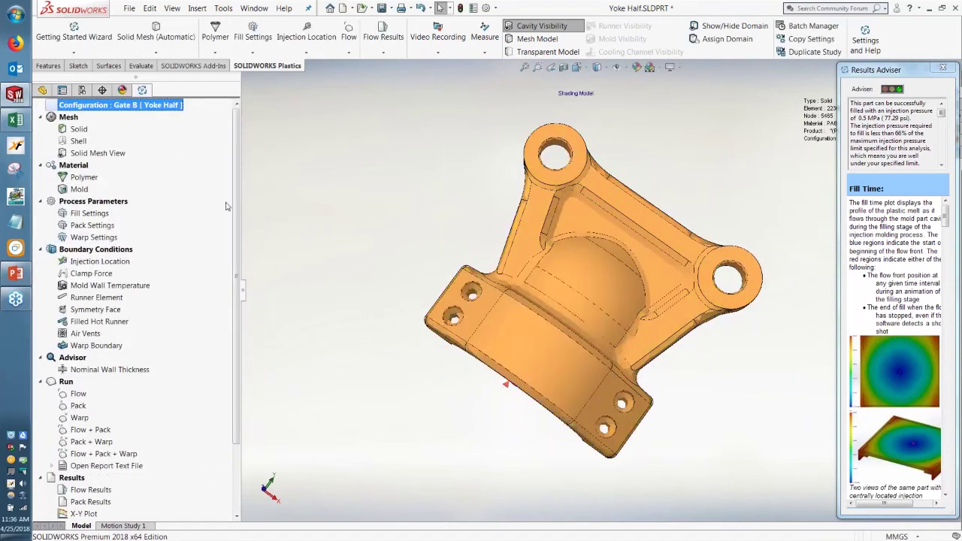
click(99, 228)
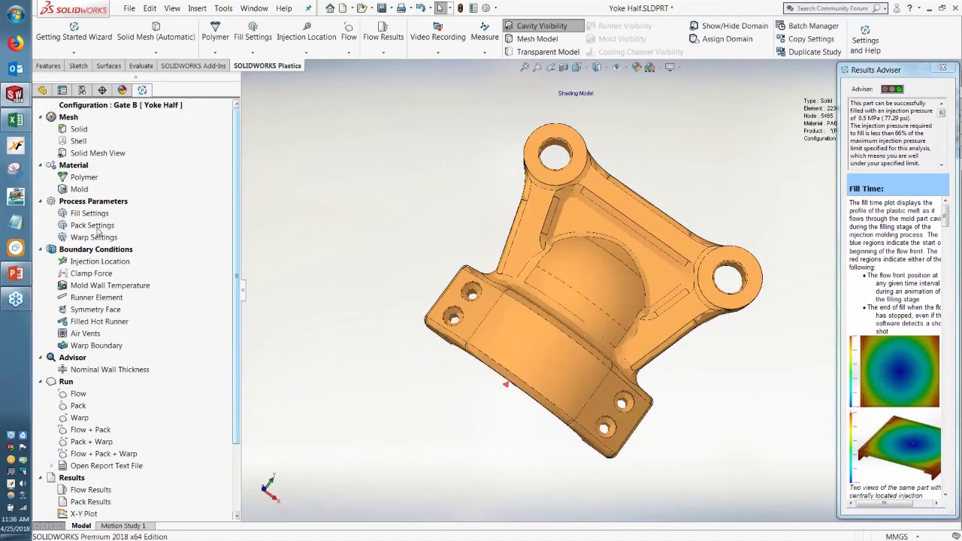
double_click(96, 228)
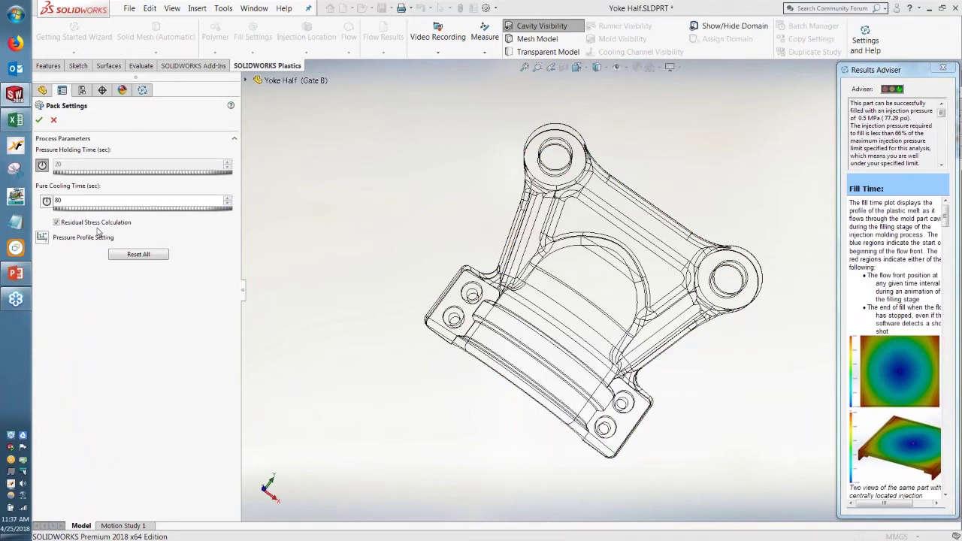
click(54, 121)
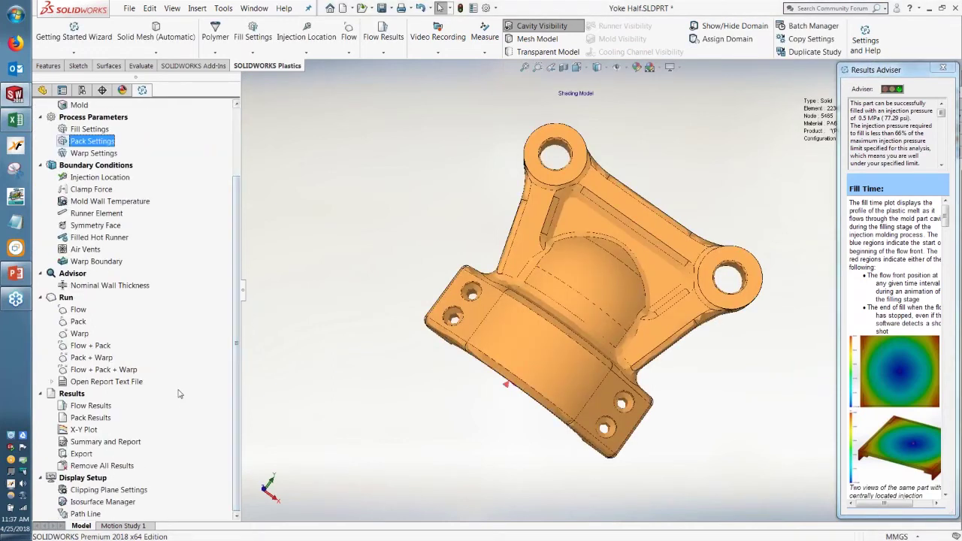
Open the X-Y plot of maximum inlet pressure for the Gate B configuration.
click(81, 323)
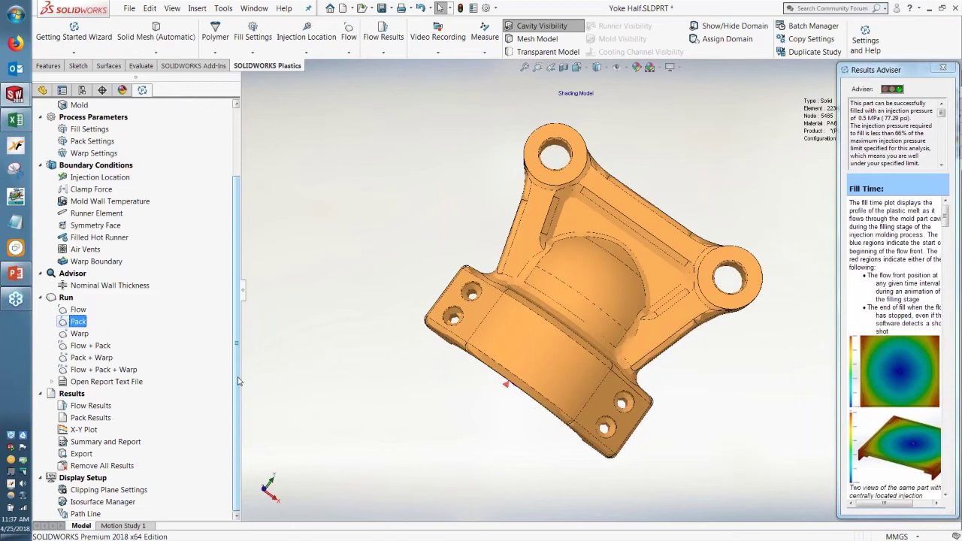
click(97, 435)
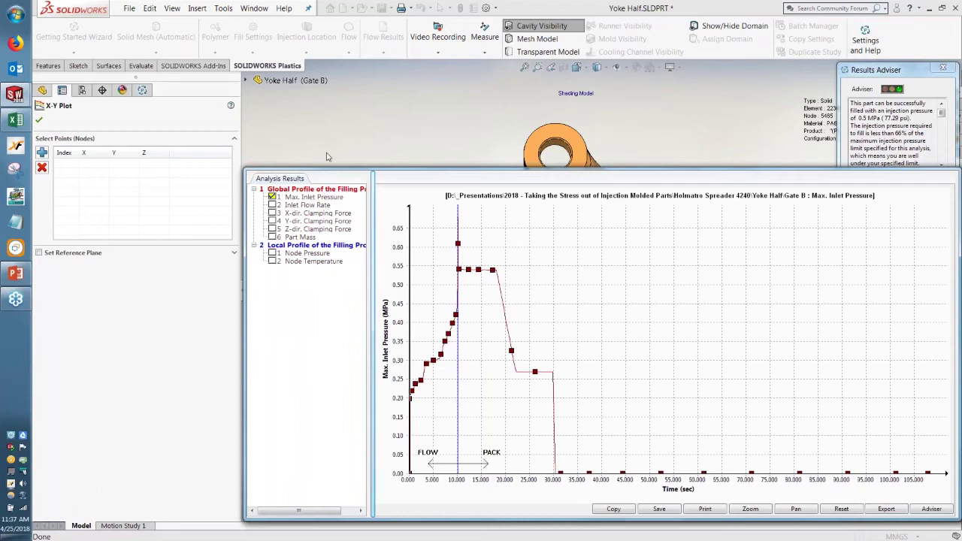
Plot the inlet flow rate and the node temperature at a point on the curved inner surface, and close the X-Y plot.
click(314, 205)
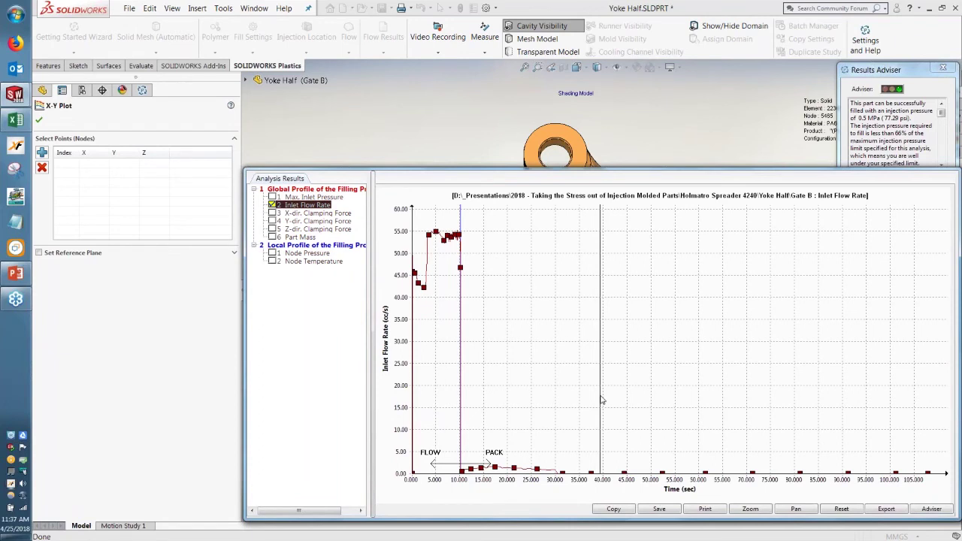
click(323, 262)
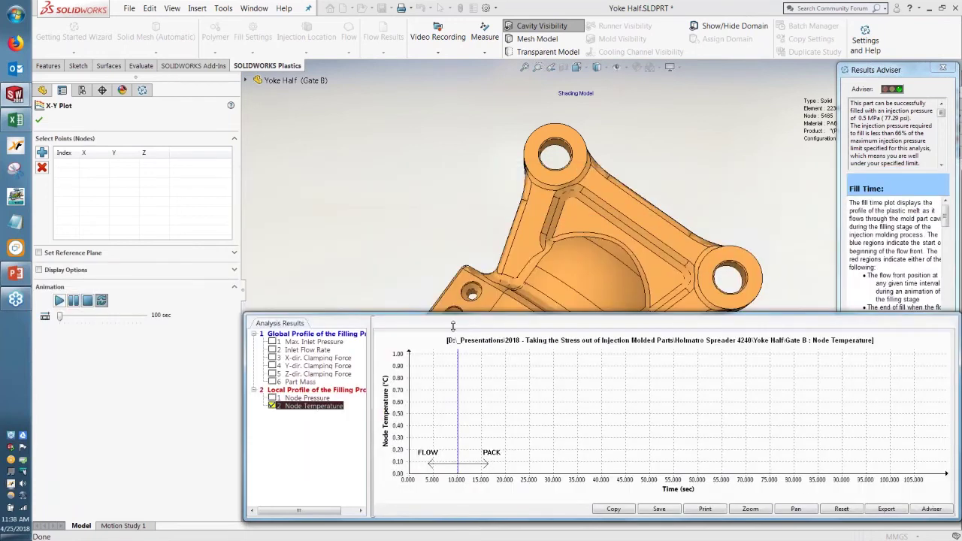
scroll(566, 279, down, 5)
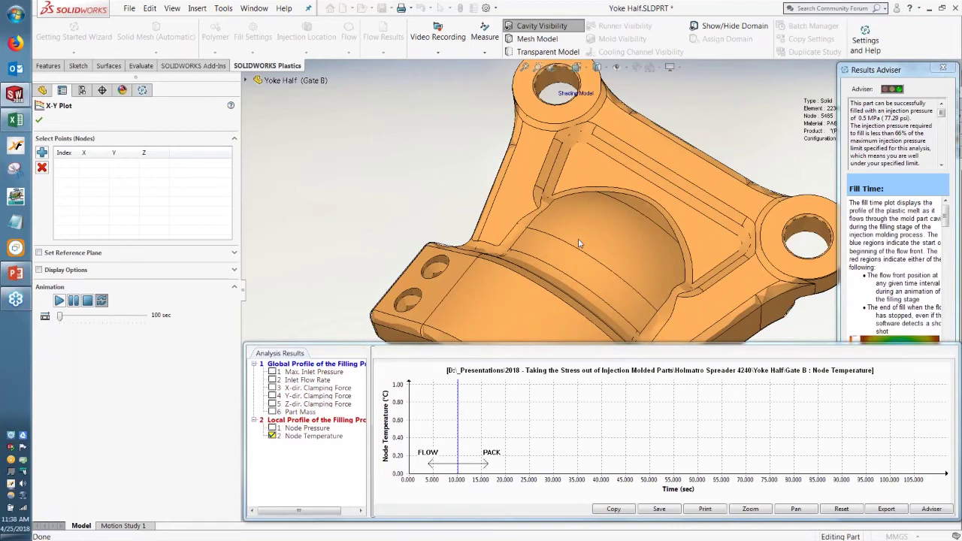
click(576, 237)
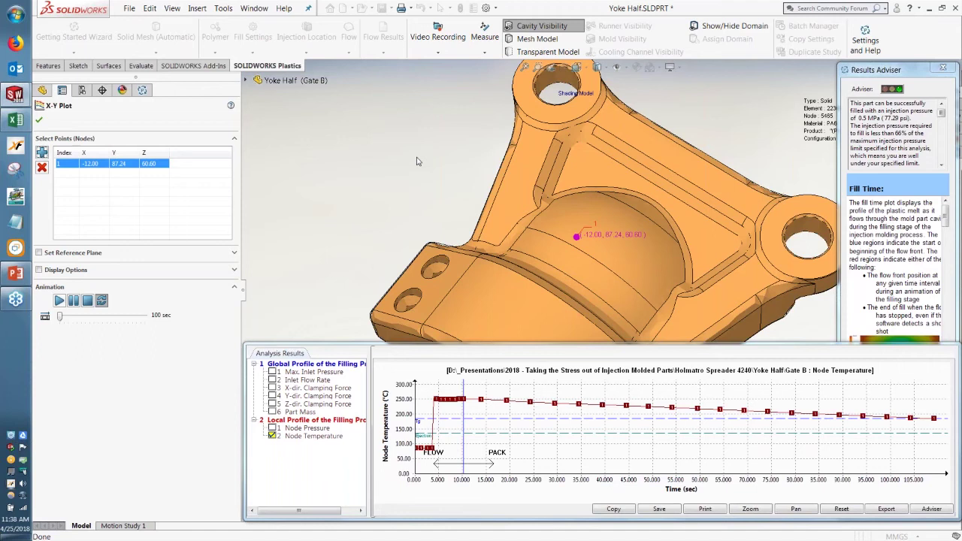
click(39, 121)
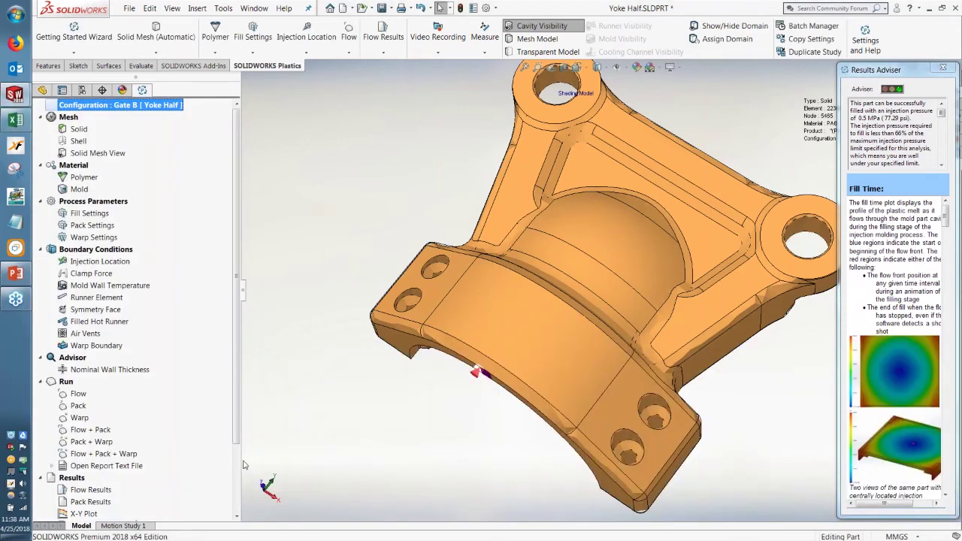
Open the Gate B pack results, display Residual Stress at Post-Filling End, and close the results.
scroll(233, 470, down, 1)
scroll(233, 470, down, 1)
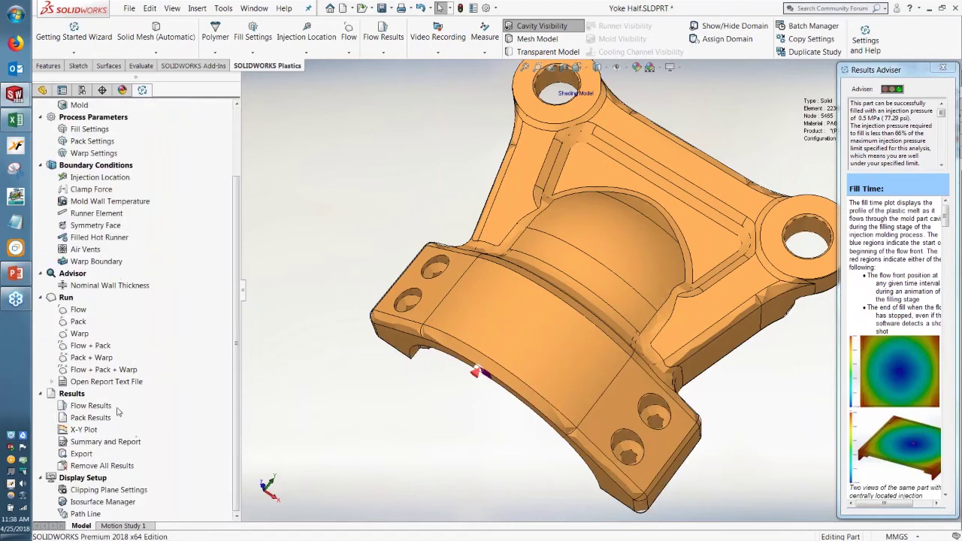
double_click(91, 417)
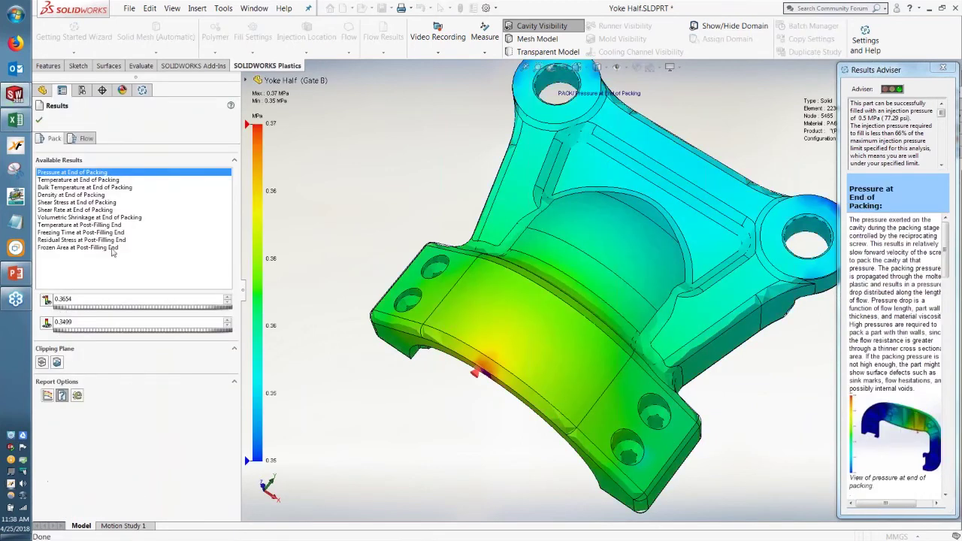
click(105, 240)
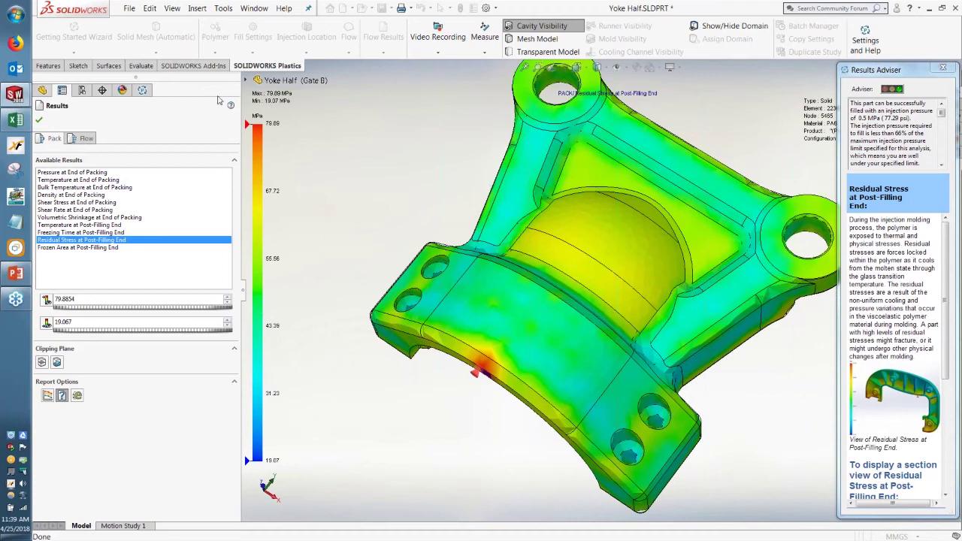
click(39, 119)
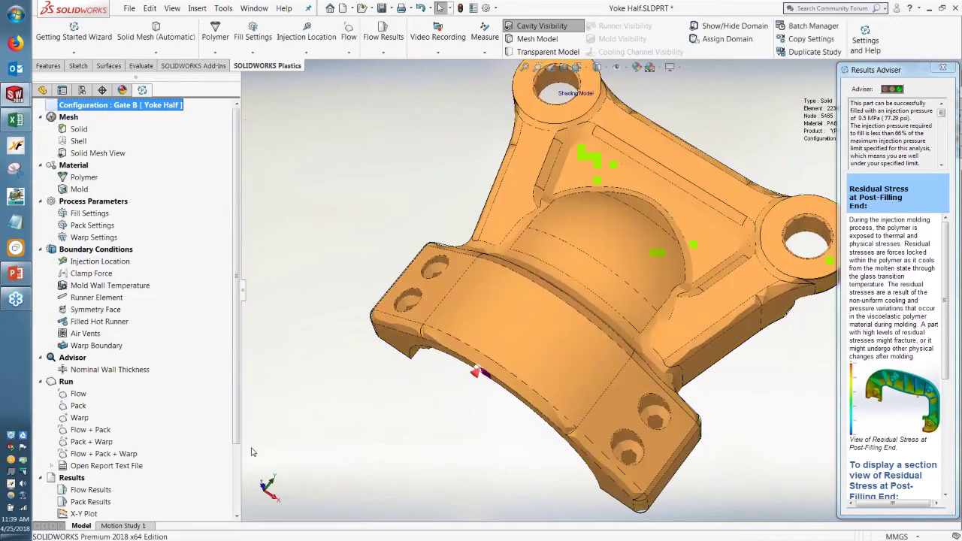
Set up an in-mold residual stress export as SOLIDWORKS Simulation type, cancel saving Gate B.POE, and close the export.
scroll(234, 470, down, 3)
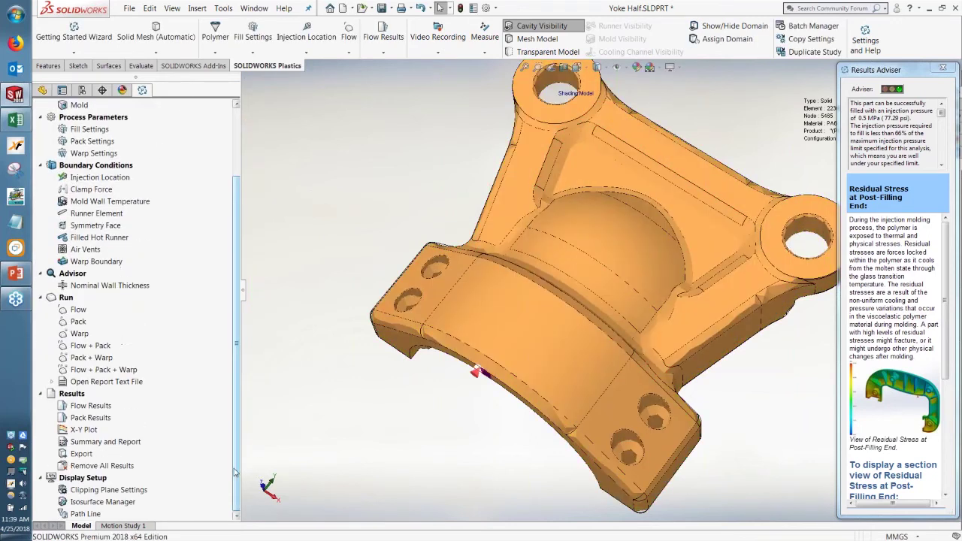
right_click(88, 455)
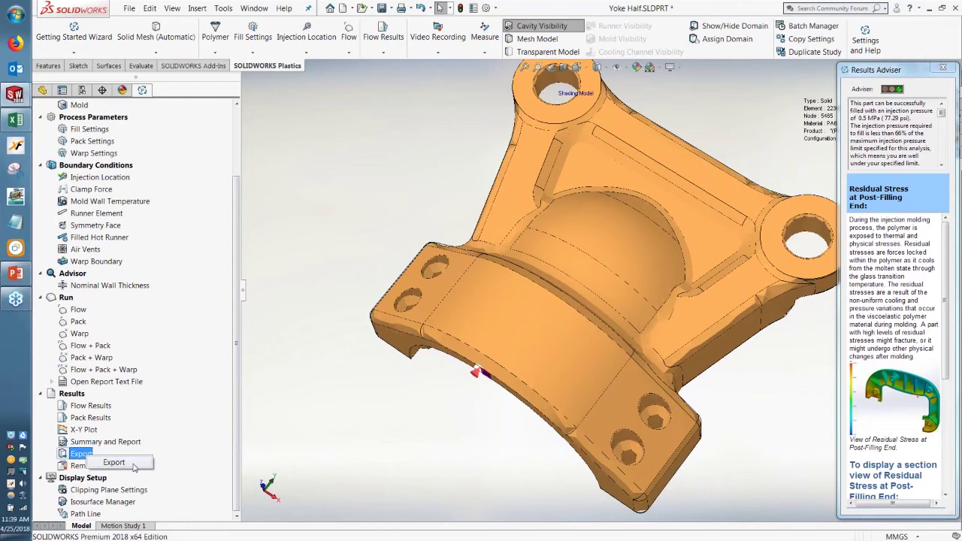
click(134, 466)
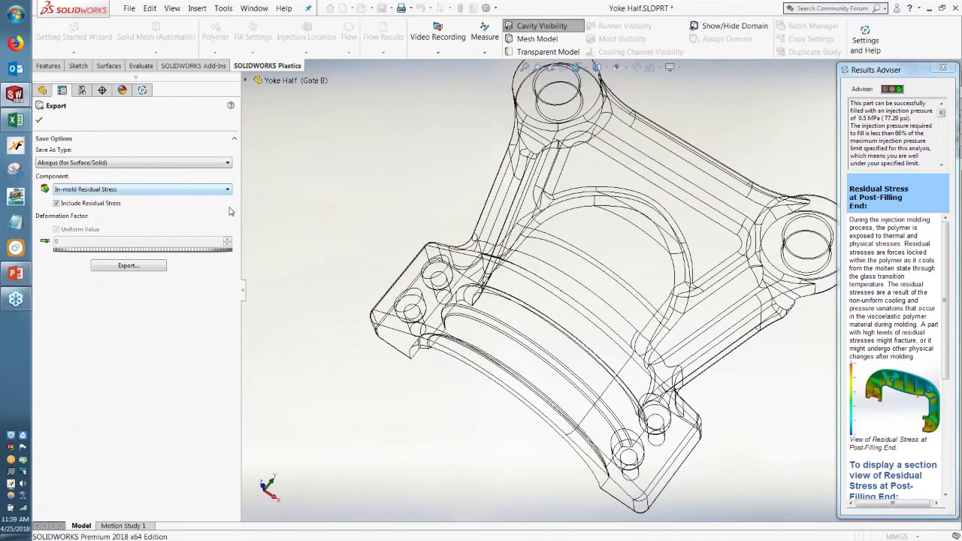
click(228, 162)
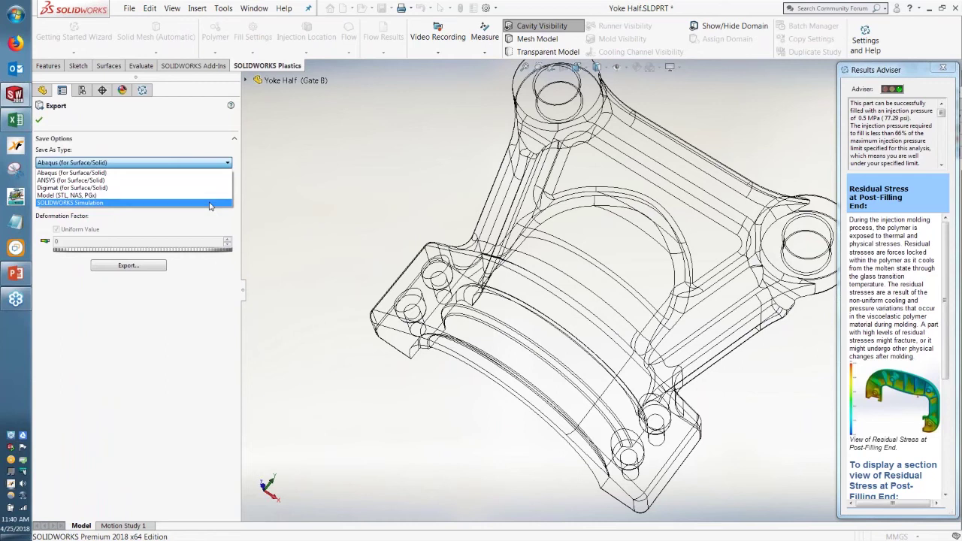
click(210, 203)
click(129, 266)
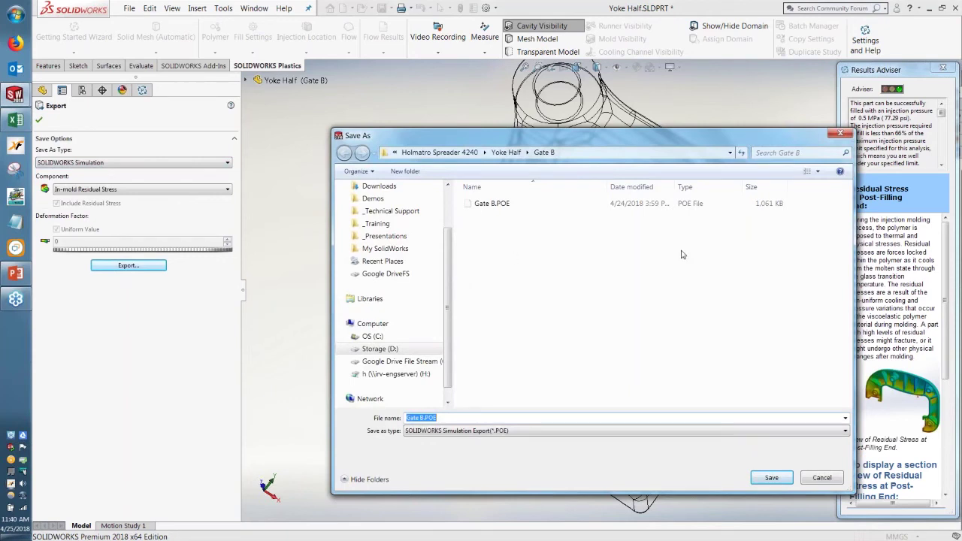
click(821, 478)
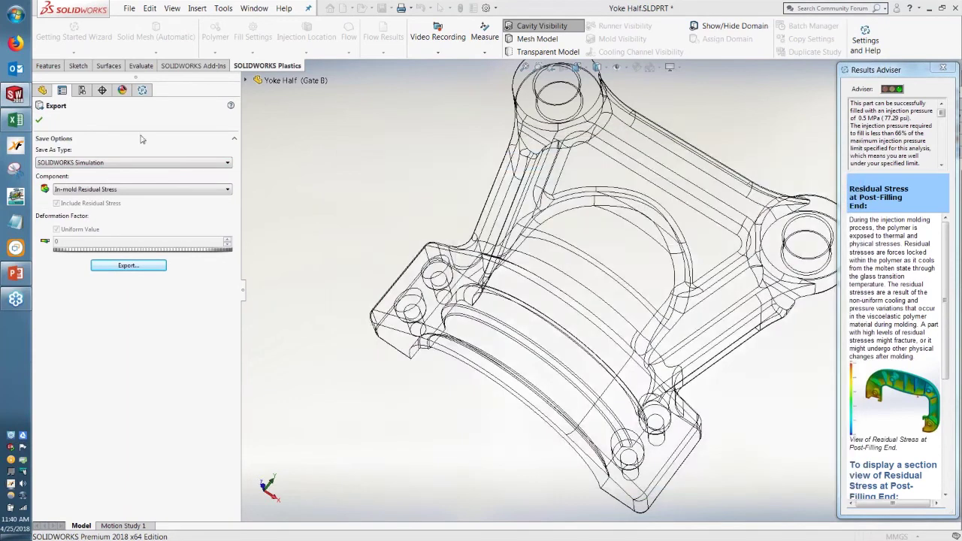
click(39, 120)
Unload the SOLIDWORKS Plastics add-in and load the SOLIDWORKS Simulation add-in.
click(195, 65)
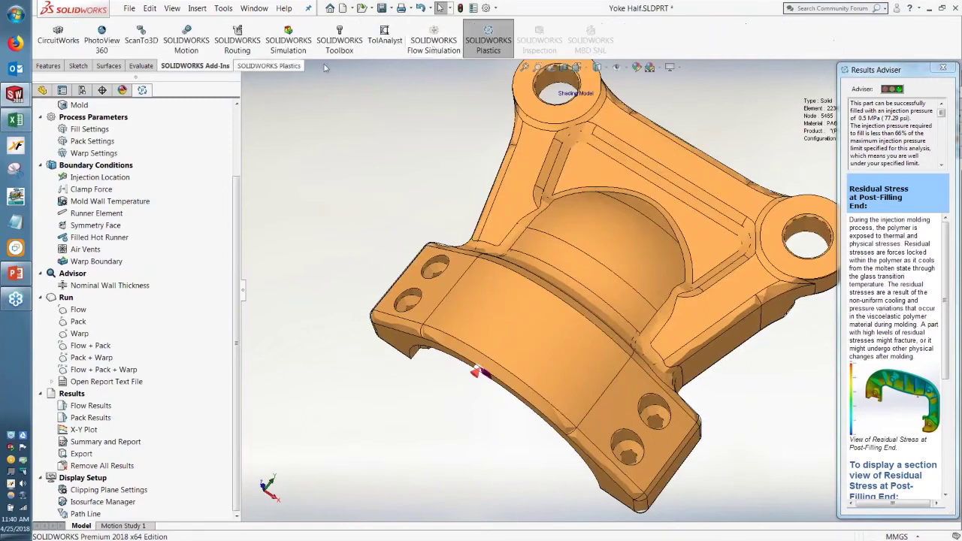
click(485, 46)
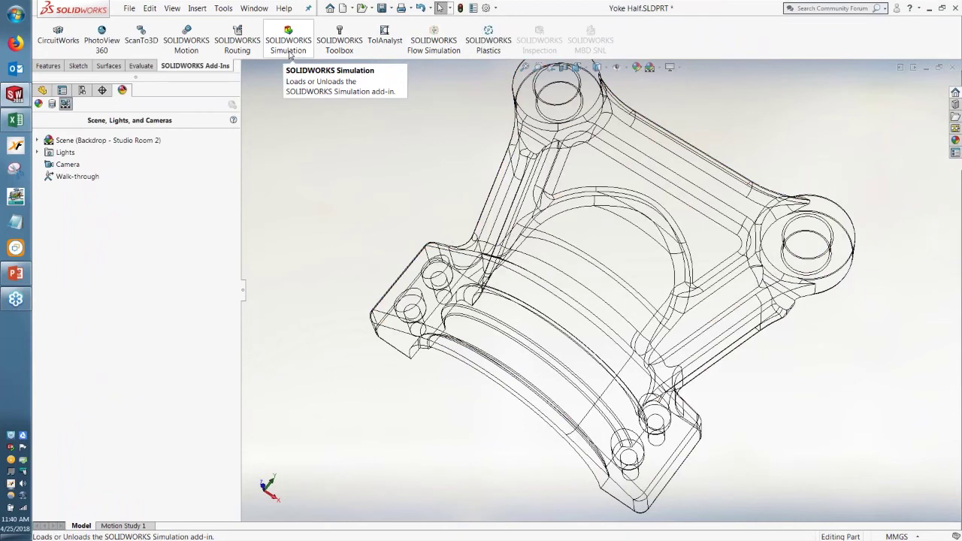
click(288, 51)
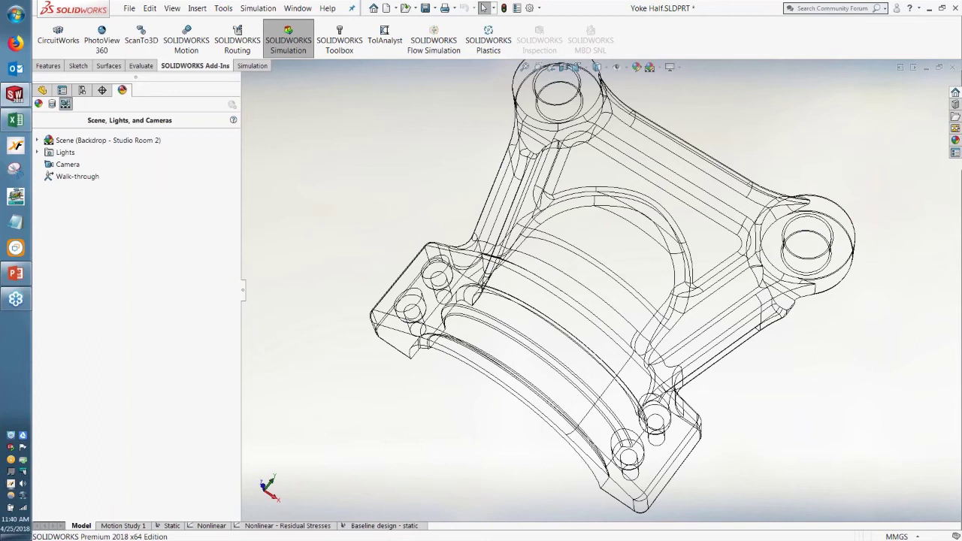
Open the Nonlinear study, activate its Gate A configuration, and check the Static study's setup before returning to it.
click(211, 525)
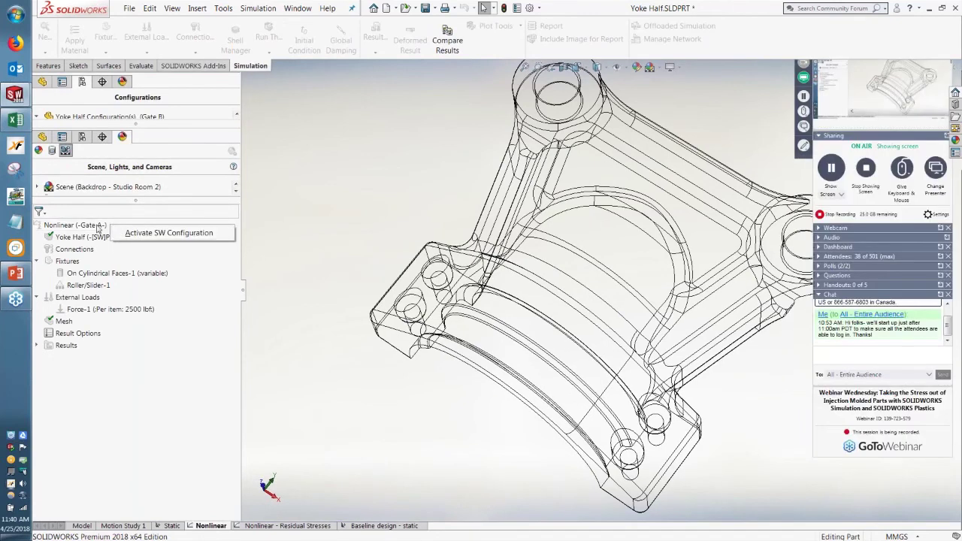
right_click(97, 228)
click(167, 232)
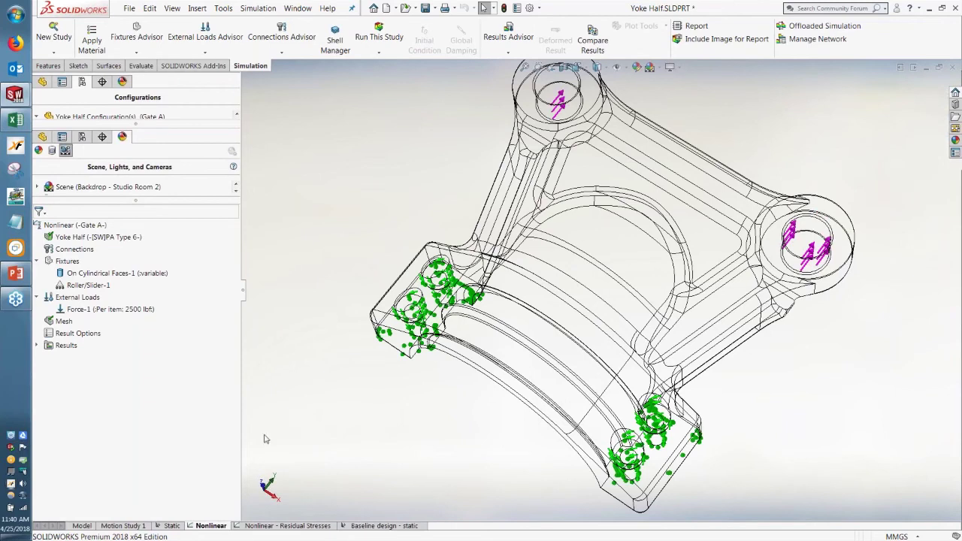
click(171, 525)
right_click(162, 526)
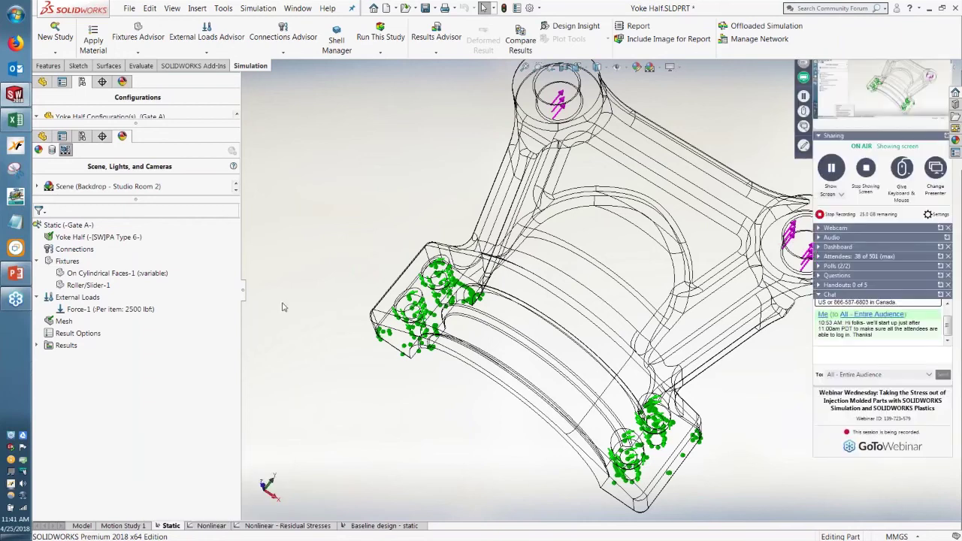
click(212, 525)
Run the Nonlinear study and display its displacement and factor of safety plots.
middle_drag(661, 248, 690, 271)
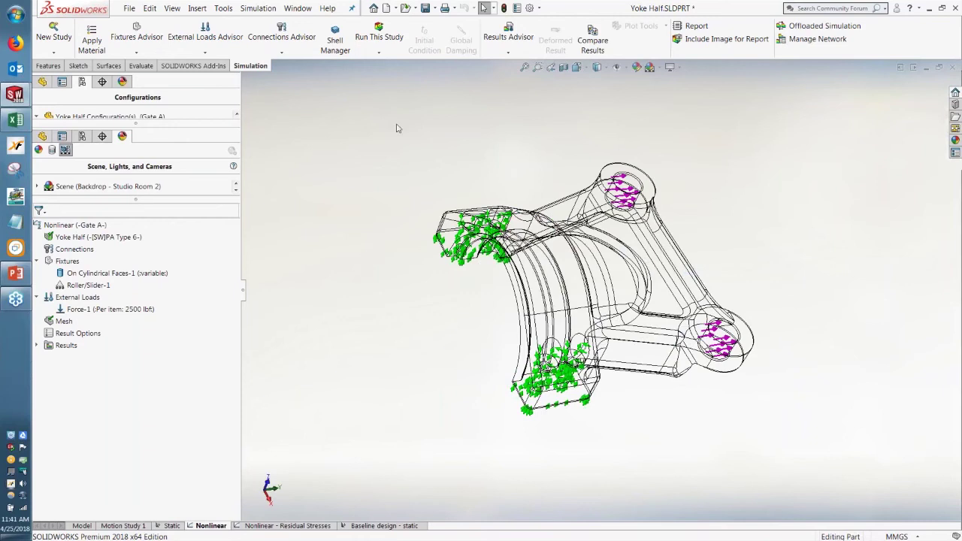
click(379, 36)
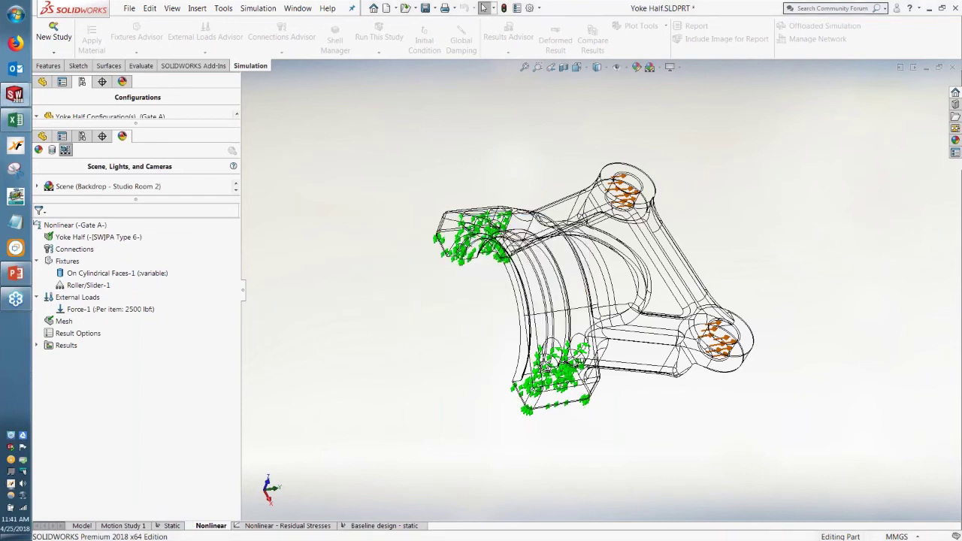
middle_drag(601, 314, 533, 317)
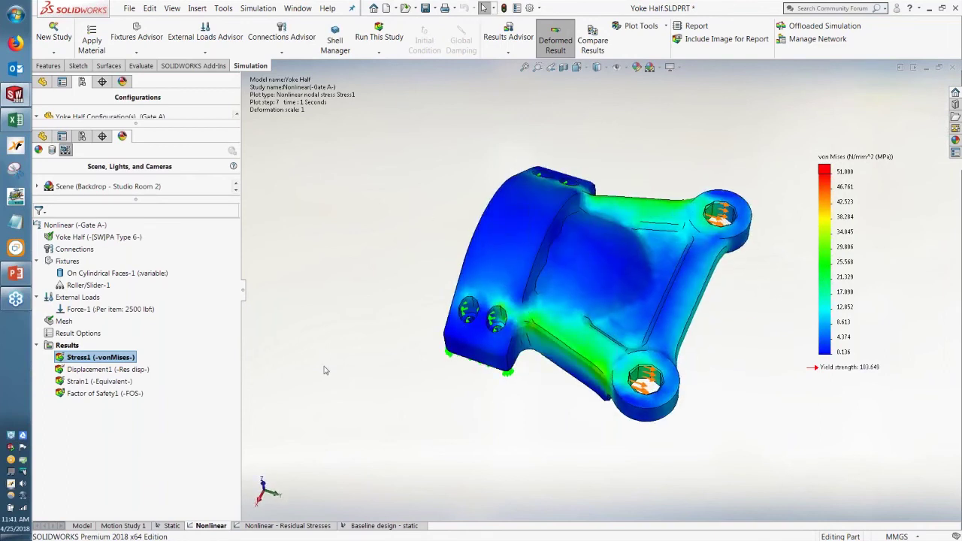
click(108, 369)
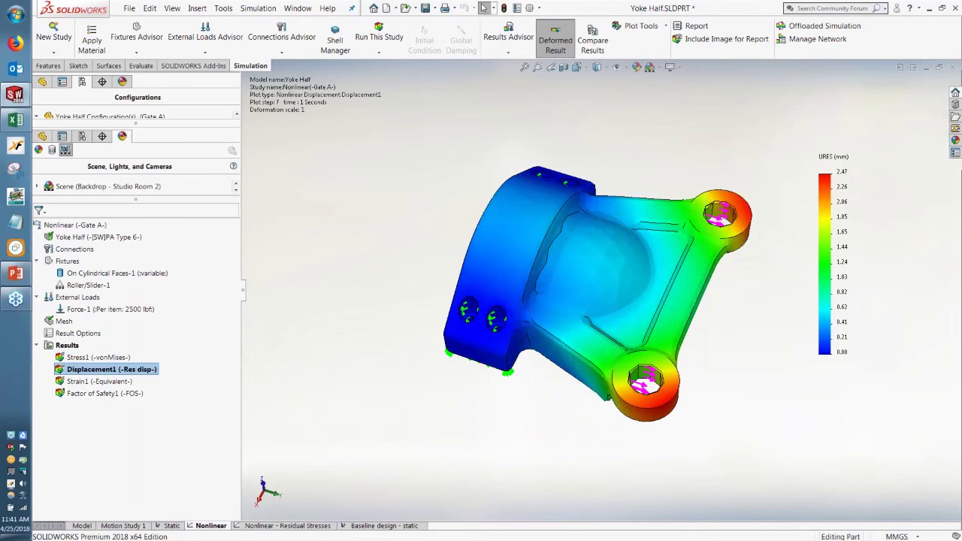
click(114, 392)
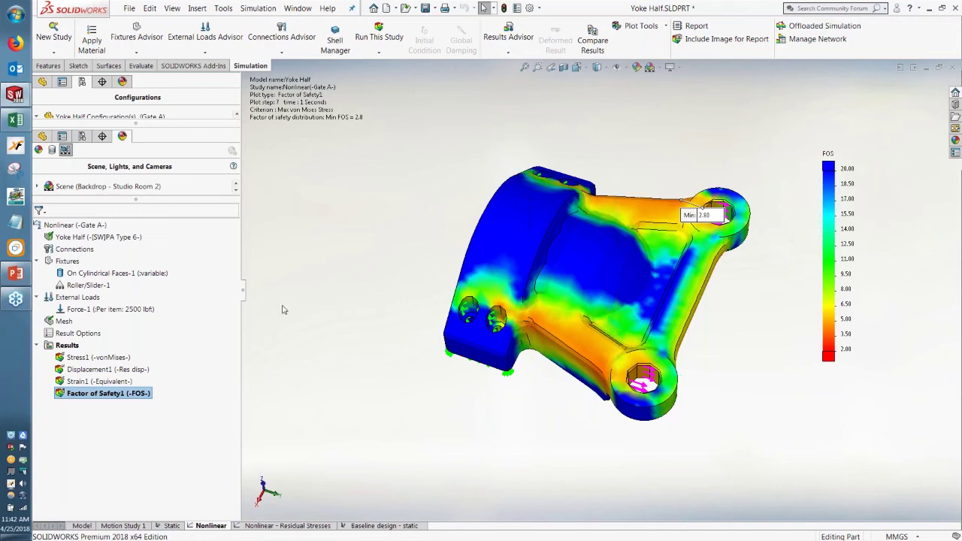
Set the Nonlinear study to import in-mold stresses from Gate A.POE with the Plastics material included, and cancel the changes.
right_click(100, 299)
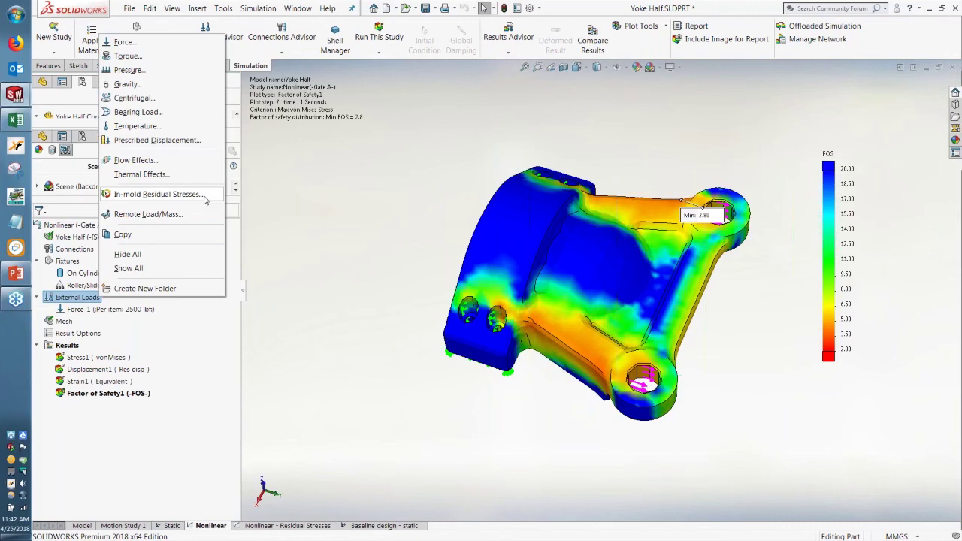
click(158, 194)
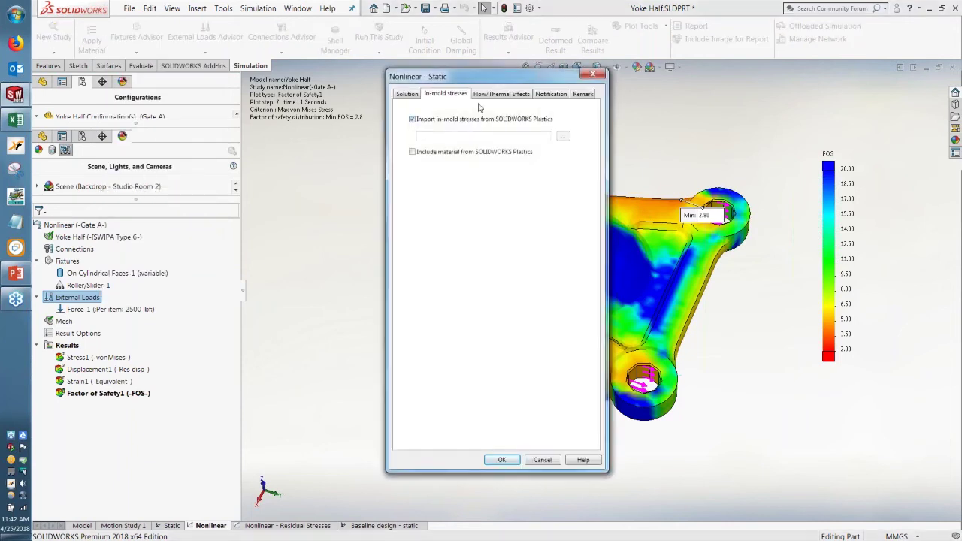
drag(482, 81, 297, 101)
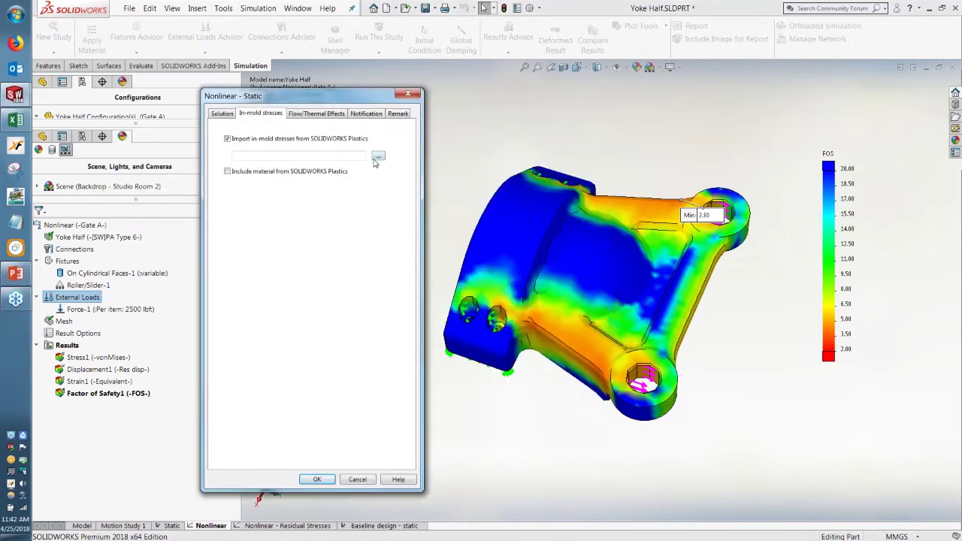
click(377, 157)
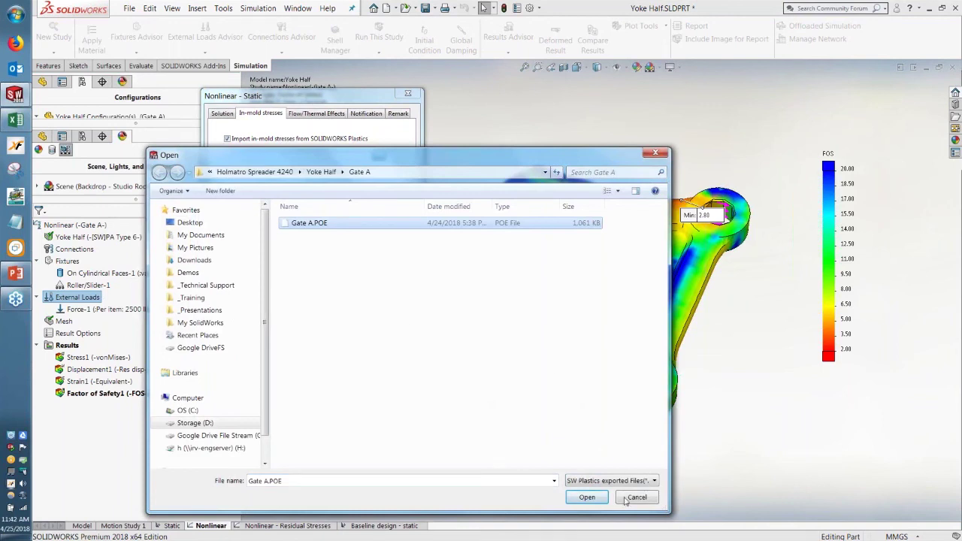
click(599, 499)
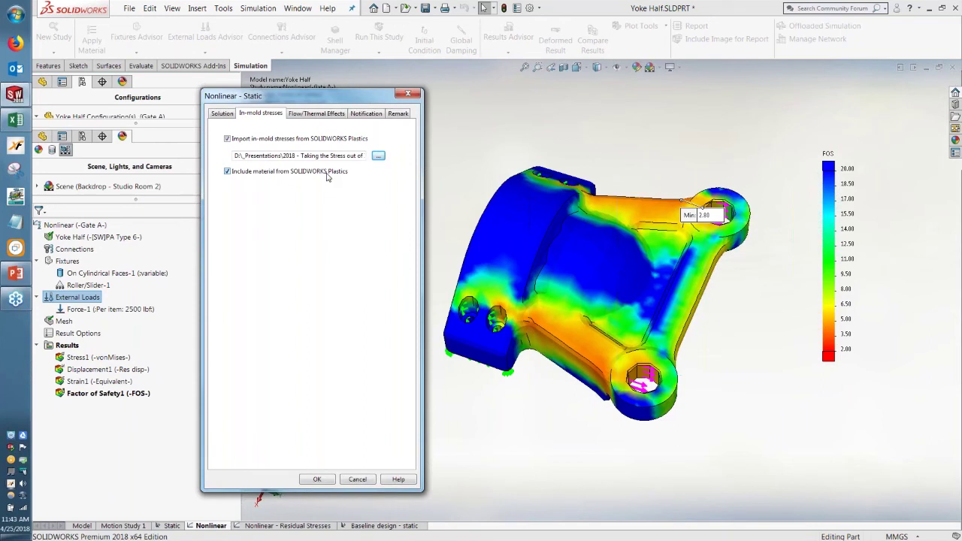
click(357, 481)
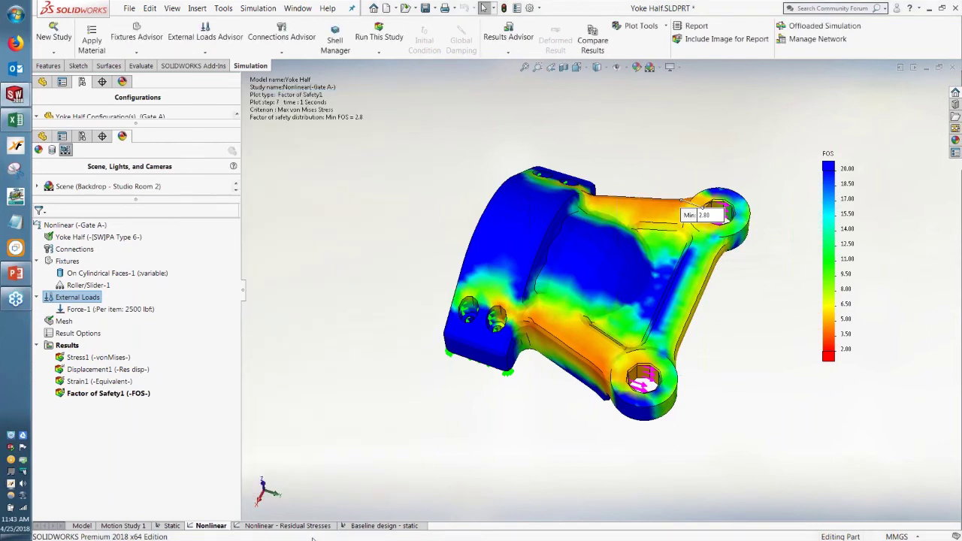
Open the Nonlinear - Residual Stresses study and activate its Gate B configuration.
click(308, 526)
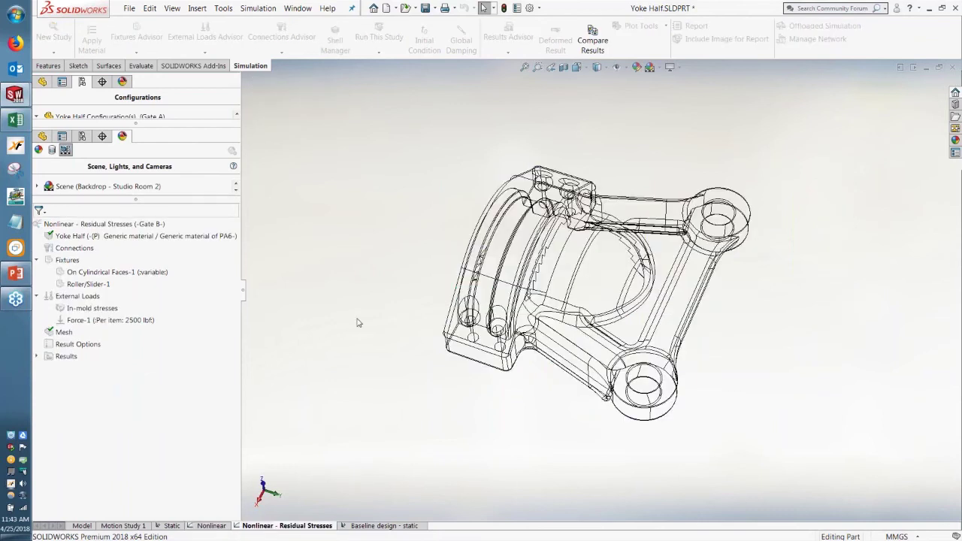
right_click(150, 228)
click(181, 237)
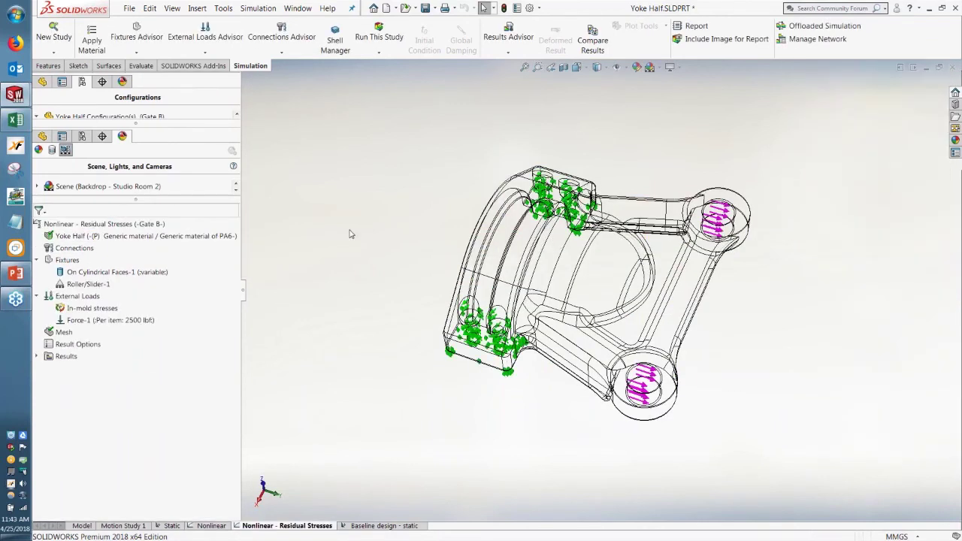
scroll(696, 273, down, 2)
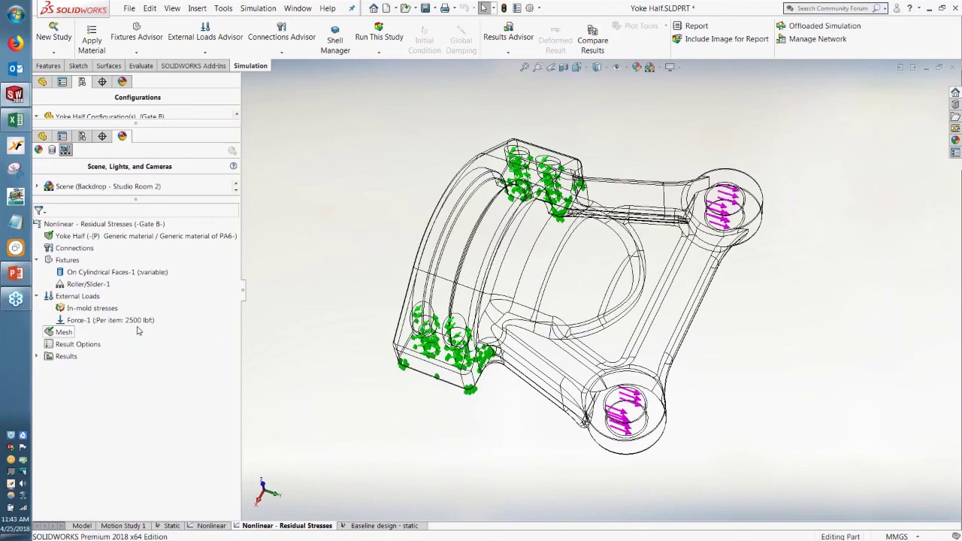
Check the residual stress study's force and in-mold stresses loads, and expand its results to display the von Mises stress plot.
click(111, 321)
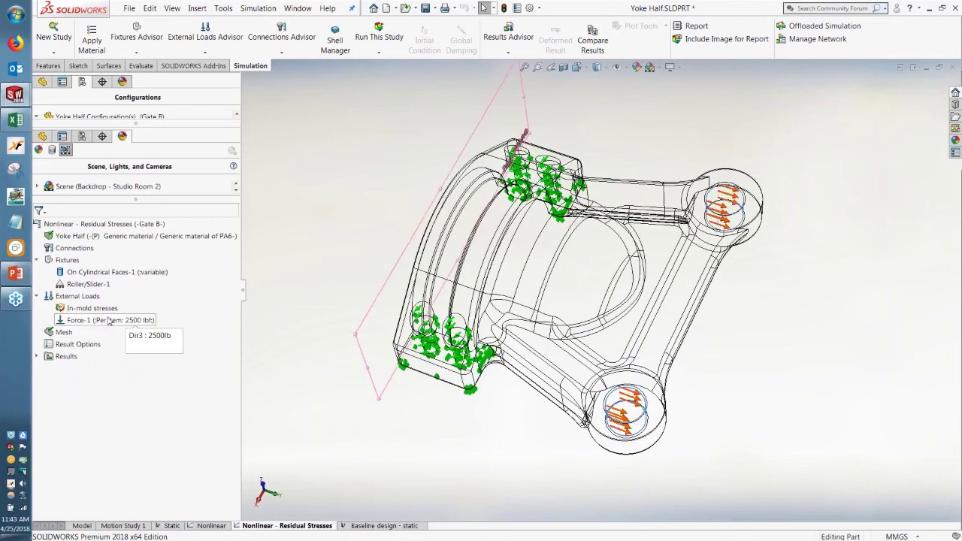
click(105, 309)
click(37, 357)
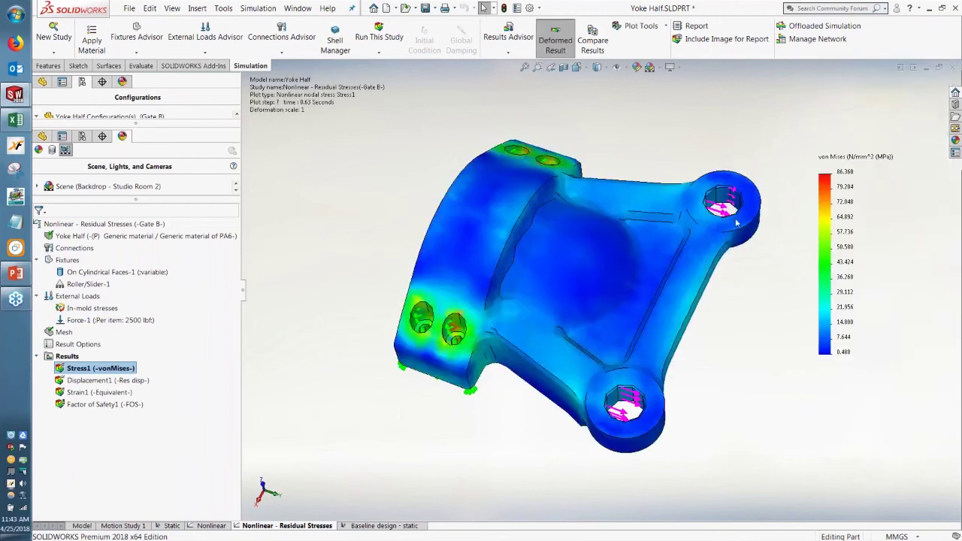
Animate the von Mises stress plot of the Nonlinear - Residual Stresses study and close the animation.
right_click(841, 191)
click(872, 296)
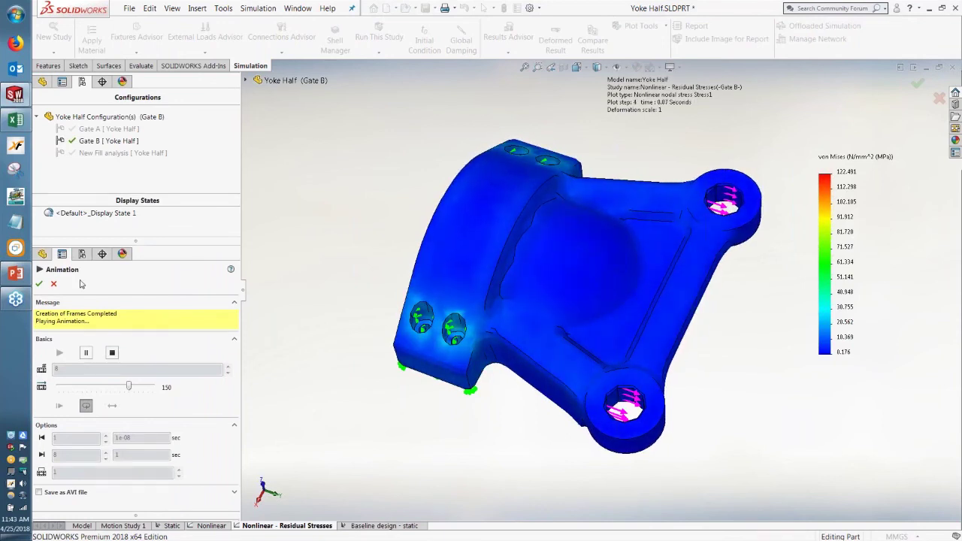
click(39, 283)
Display the strain, von Mises stress and factor of safety plots of the Nonlinear - Residual Stresses study.
double_click(105, 393)
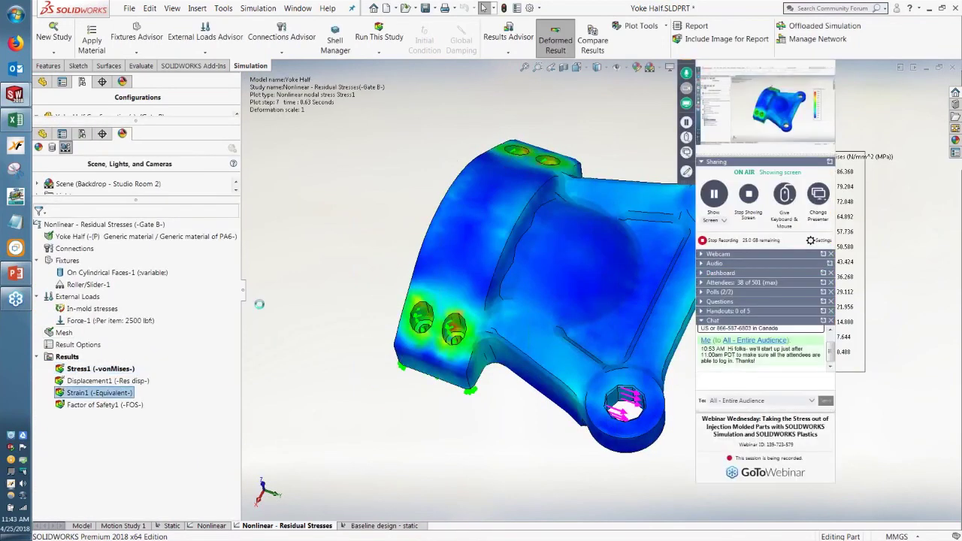
double_click(116, 369)
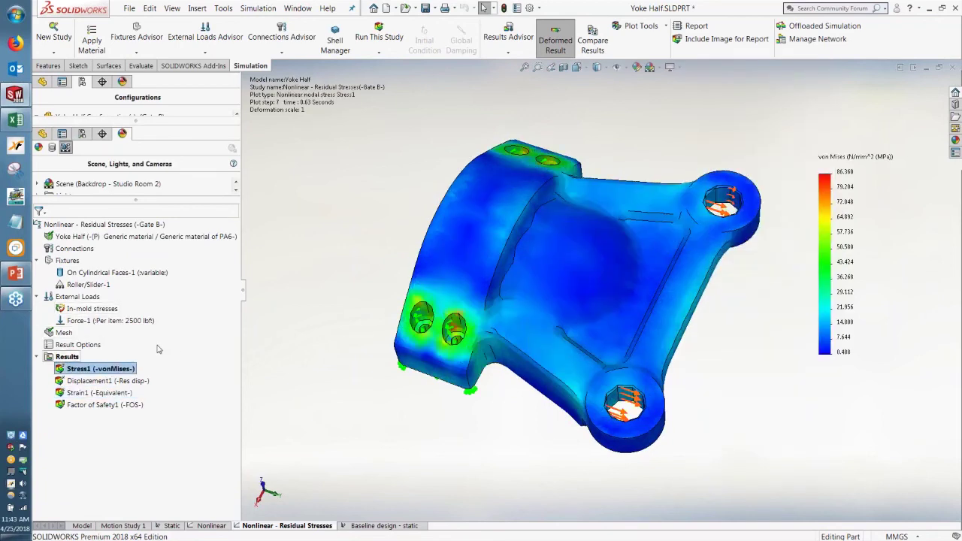
double_click(128, 405)
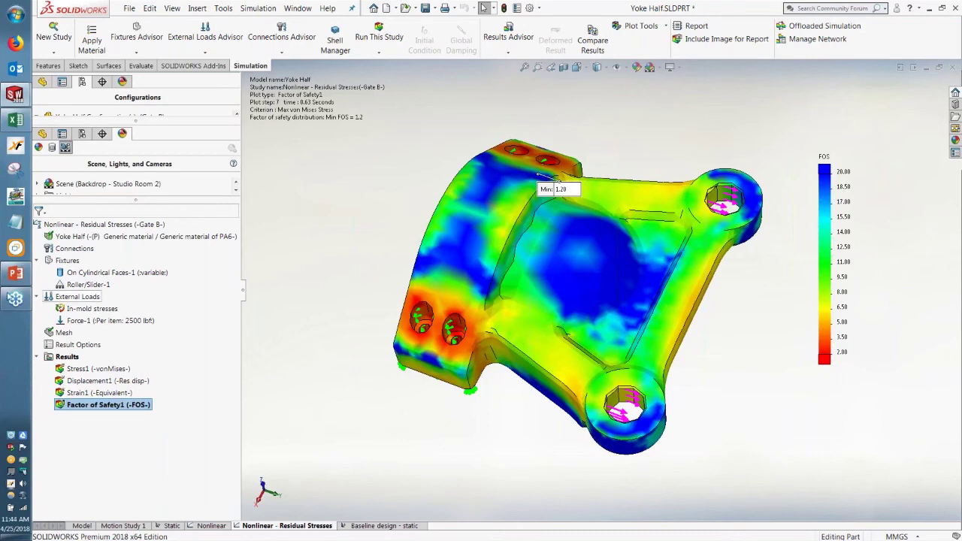
click(15, 273)
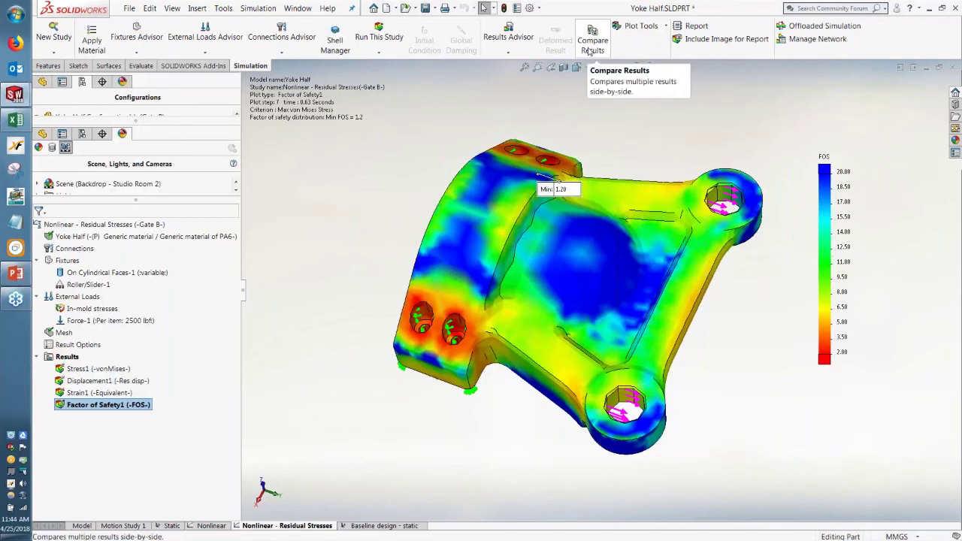
Start a results comparison that covers all studies in all configurations.
click(592, 45)
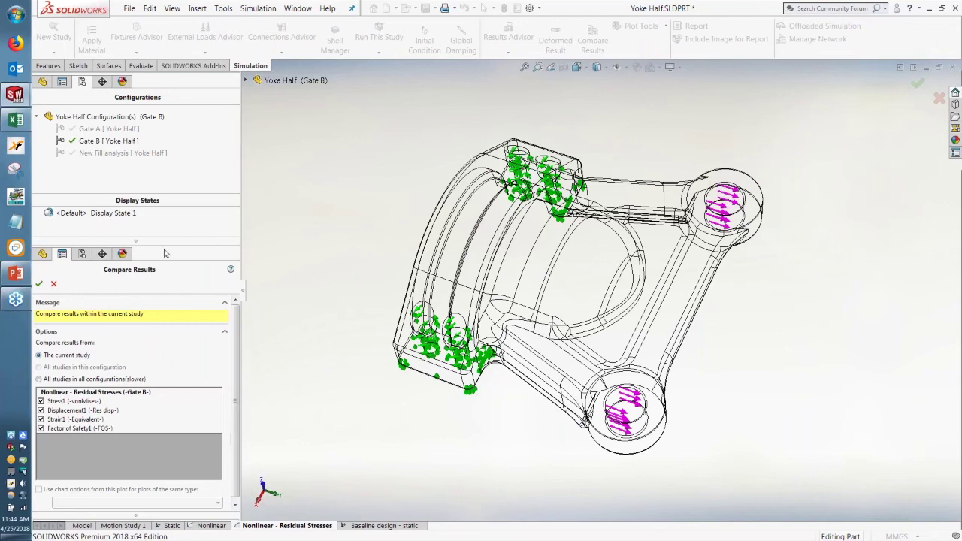
drag(133, 242, 134, 75)
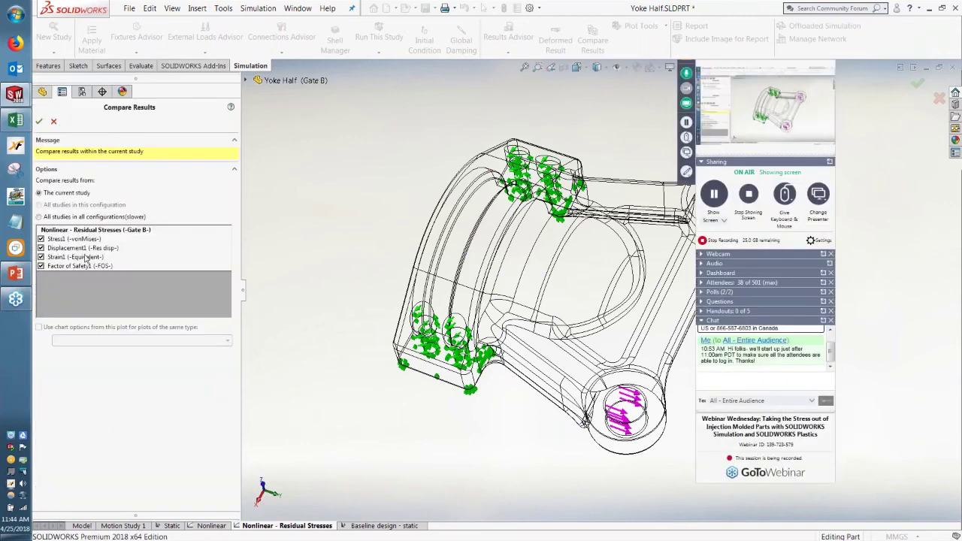
click(54, 217)
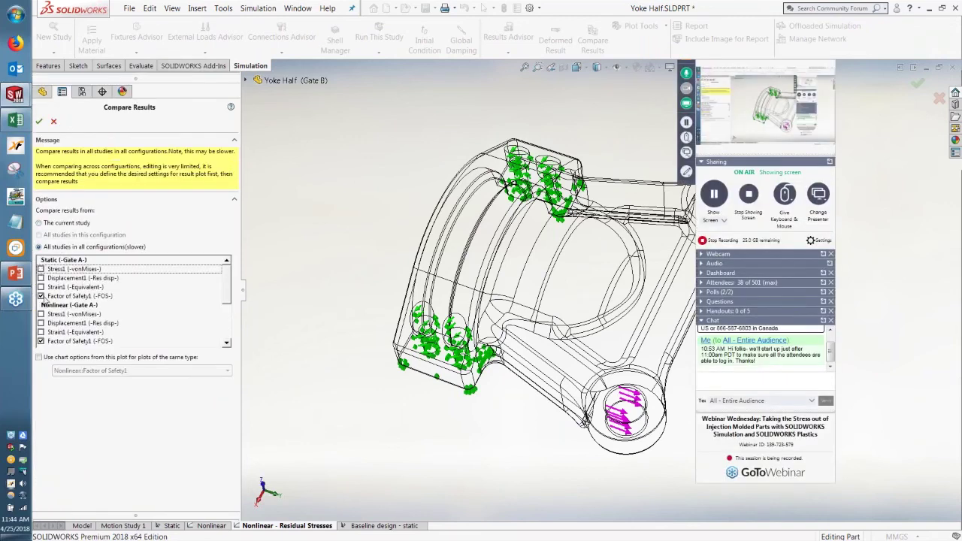
Compare only the factor of safety plots of the Nonlinear and Nonlinear - Residual Stresses studies, and exit the comparison.
scroll(44, 301, down, 3)
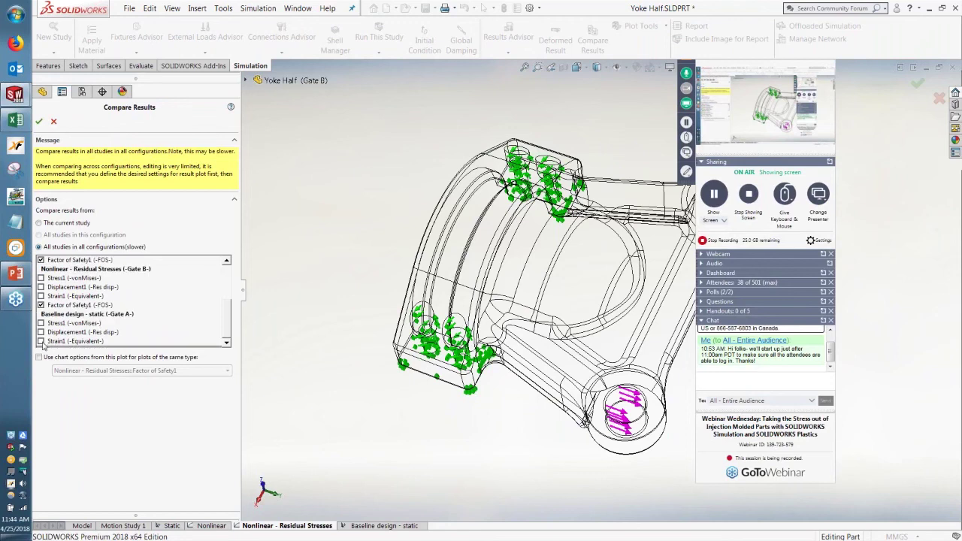
drag(226, 324, 218, 276)
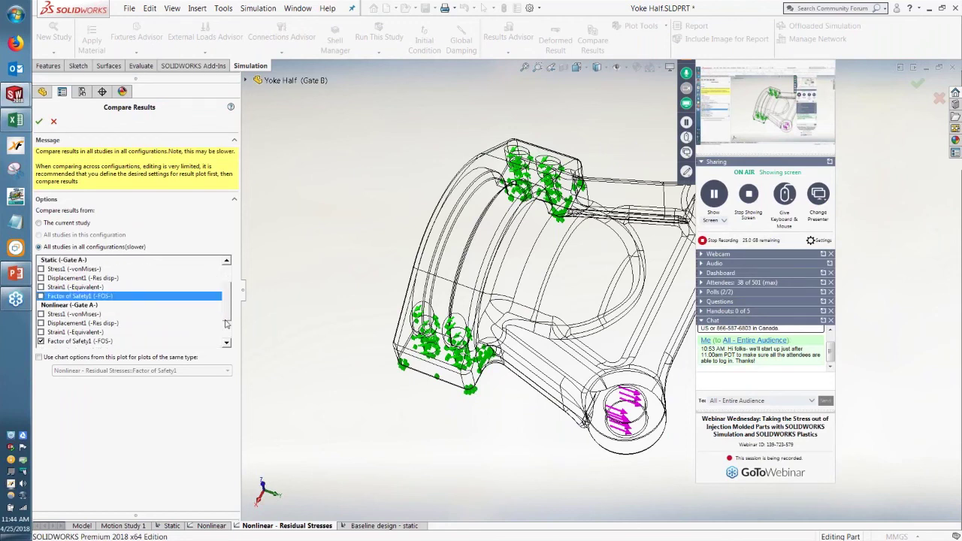
drag(226, 323, 225, 328)
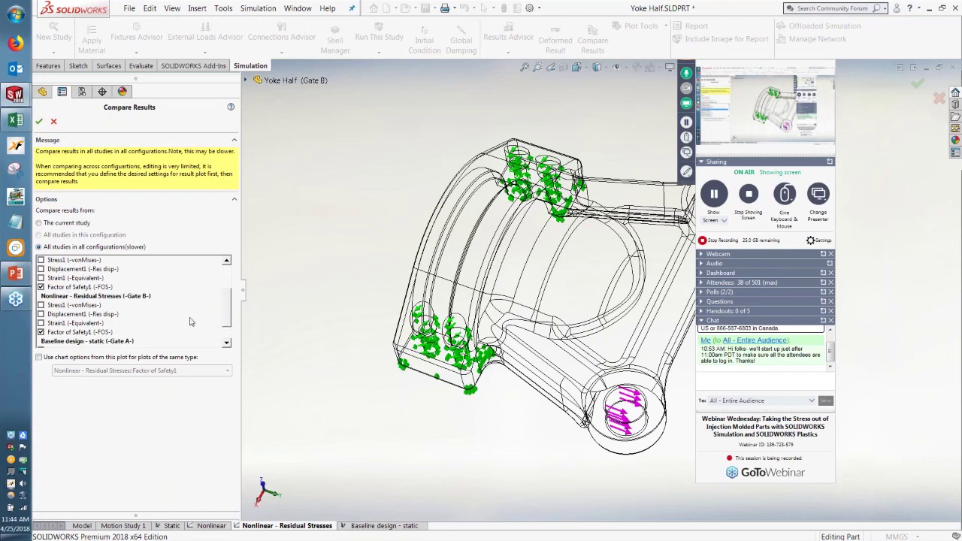
scroll(229, 331, down, 1)
drag(229, 331, 230, 292)
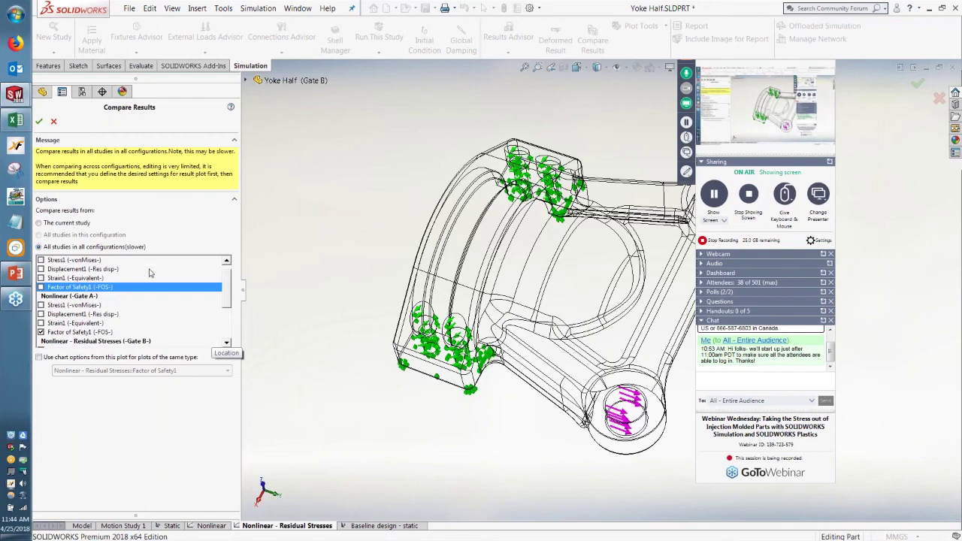
click(39, 122)
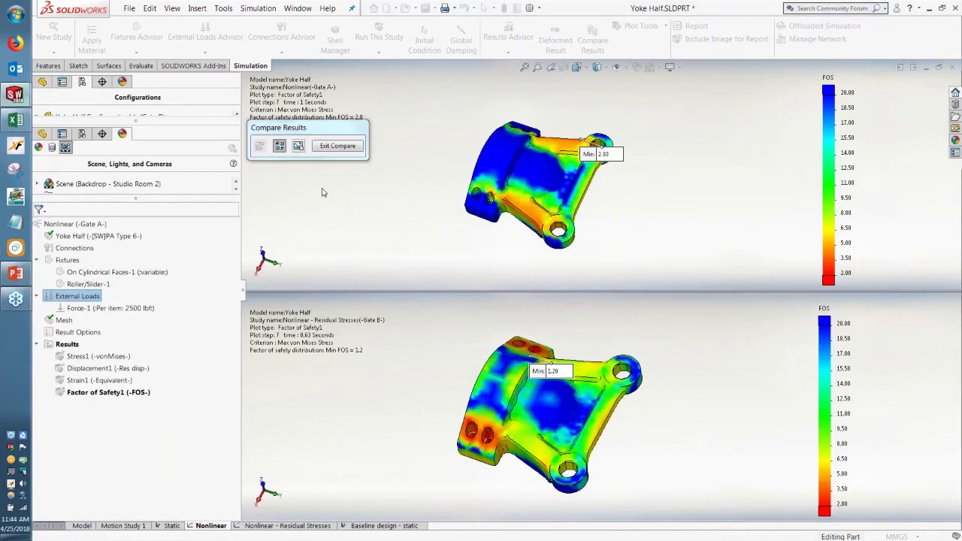
click(338, 146)
Switch to the PowerPoint presentation and start the slide show from slide 15.
click(15, 273)
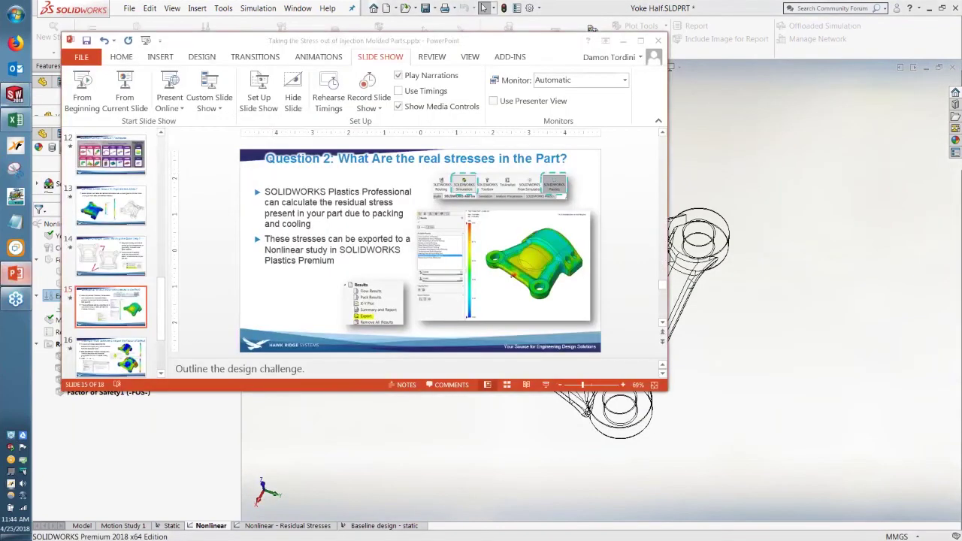
click(125, 90)
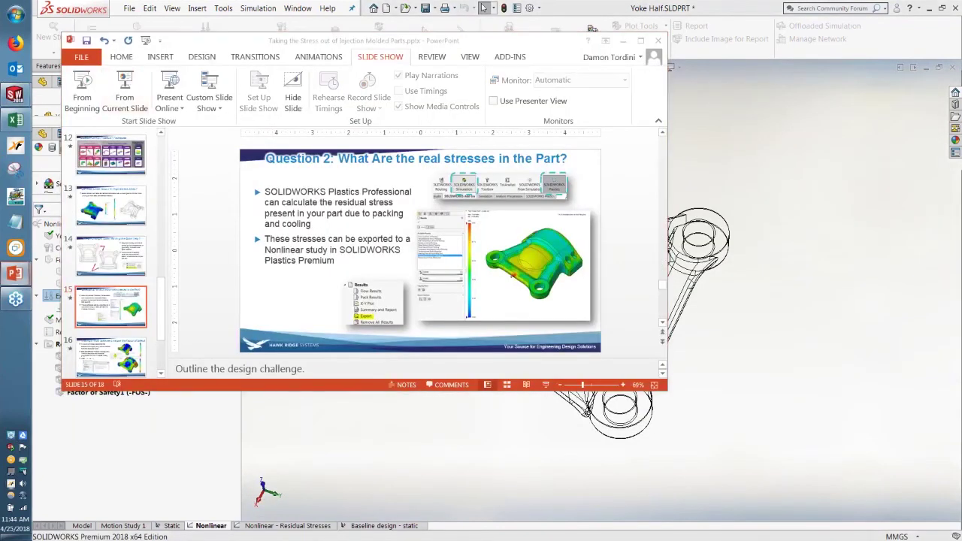